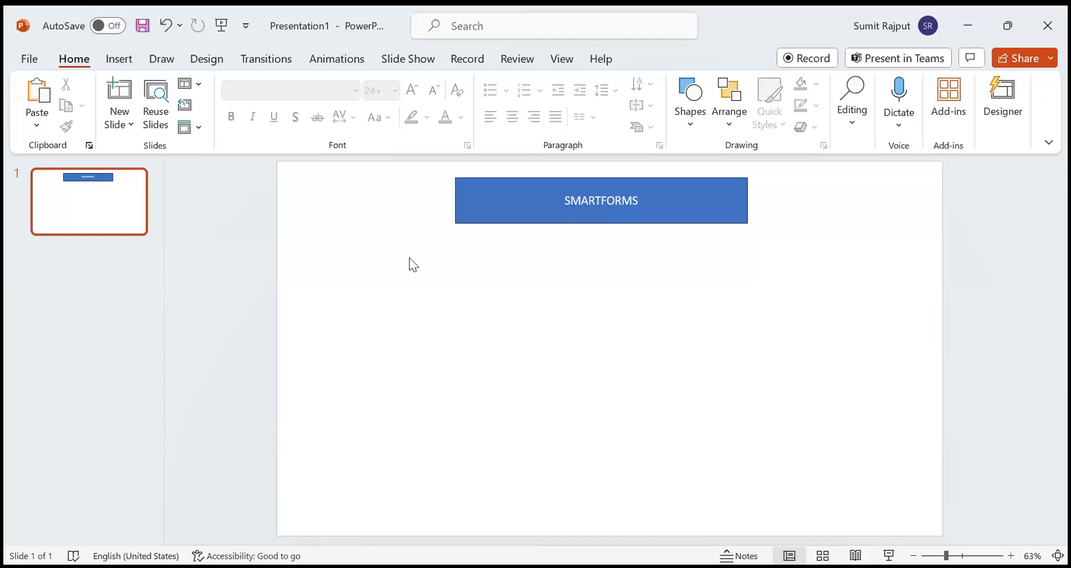
left_click_drag(710, 281, 411, 193)
left_click_drag(410, 188, 812, 215)
left_click_drag(811, 213, 396, 198)
key("alt+Tab")
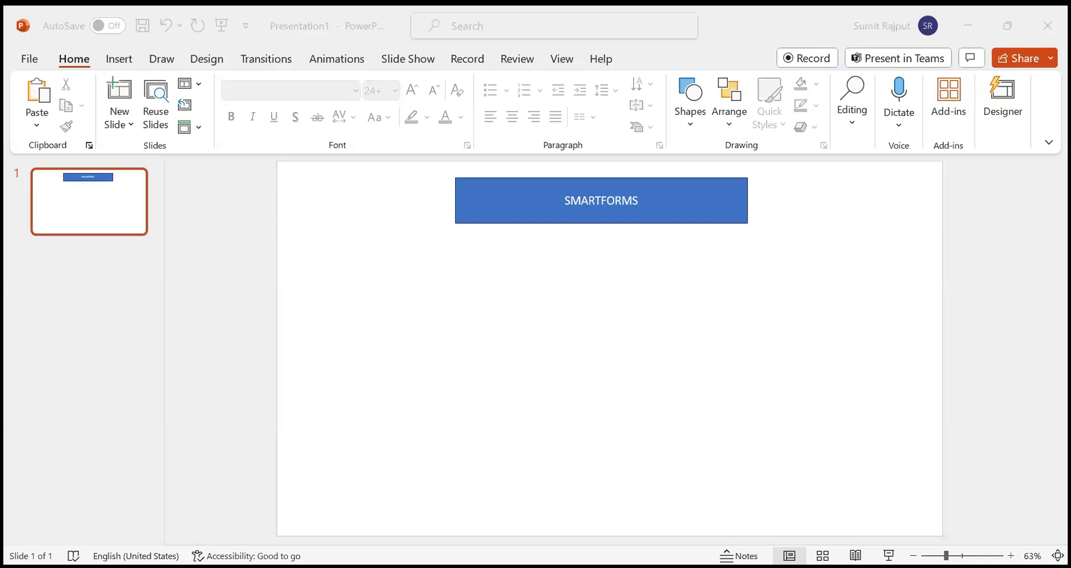
key("alt+Tab")
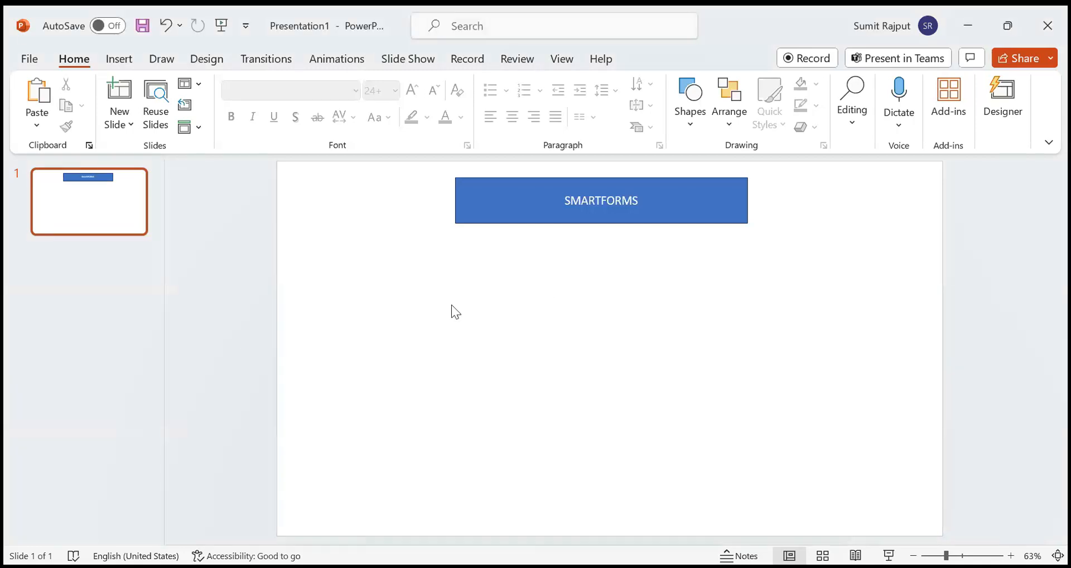
Switch to the browser and examine the layout and charges sections on both pages of the Airtel mobile bill on Scribd.
key("alt+Tab")
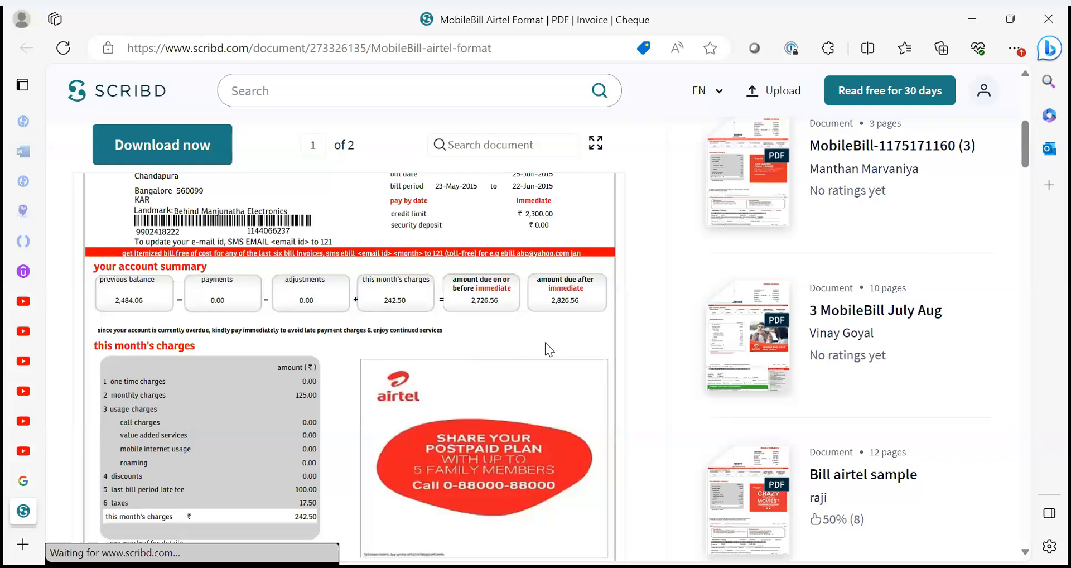
scroll(548, 349, "up", 3)
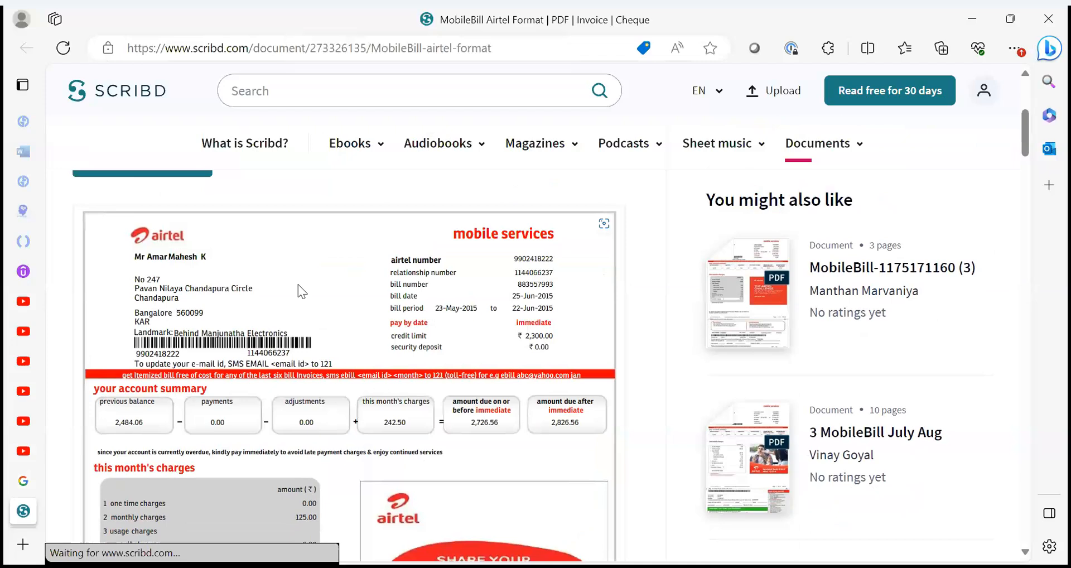
scroll(302, 290, "down", 1)
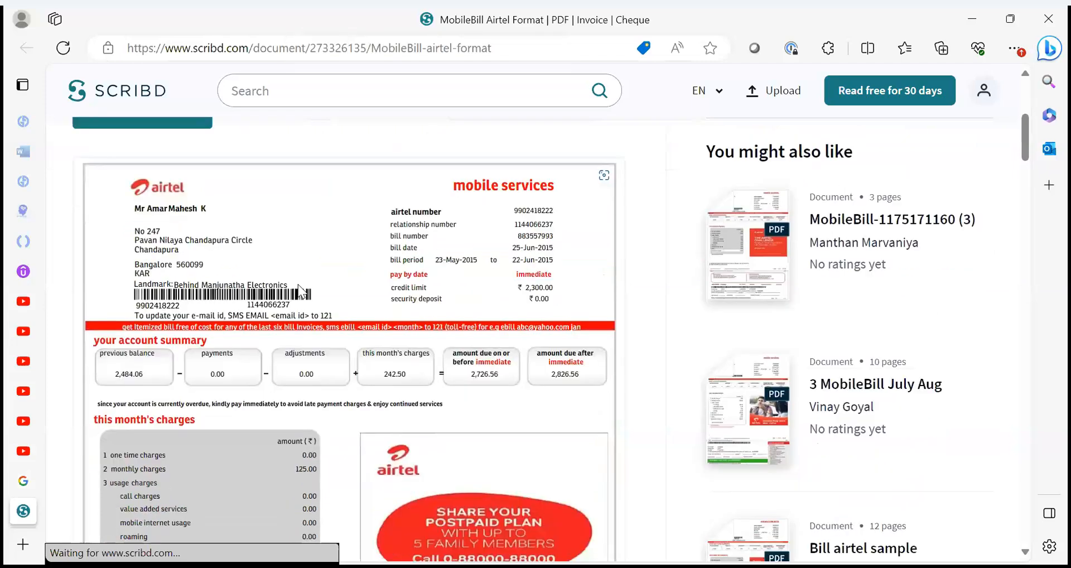
scroll(299, 289, "down", 6)
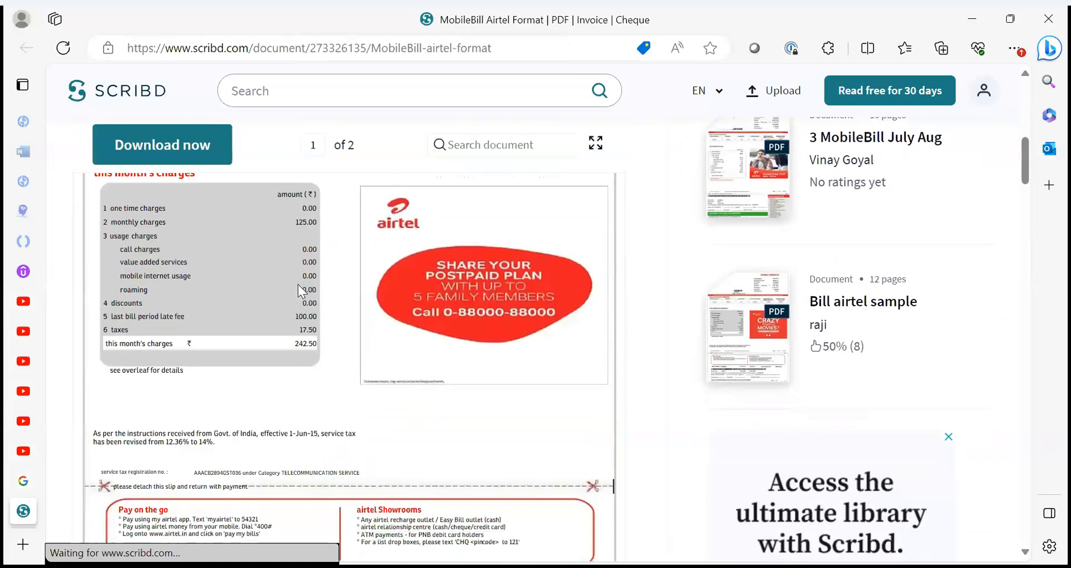
scroll(301, 290, "down", 6)
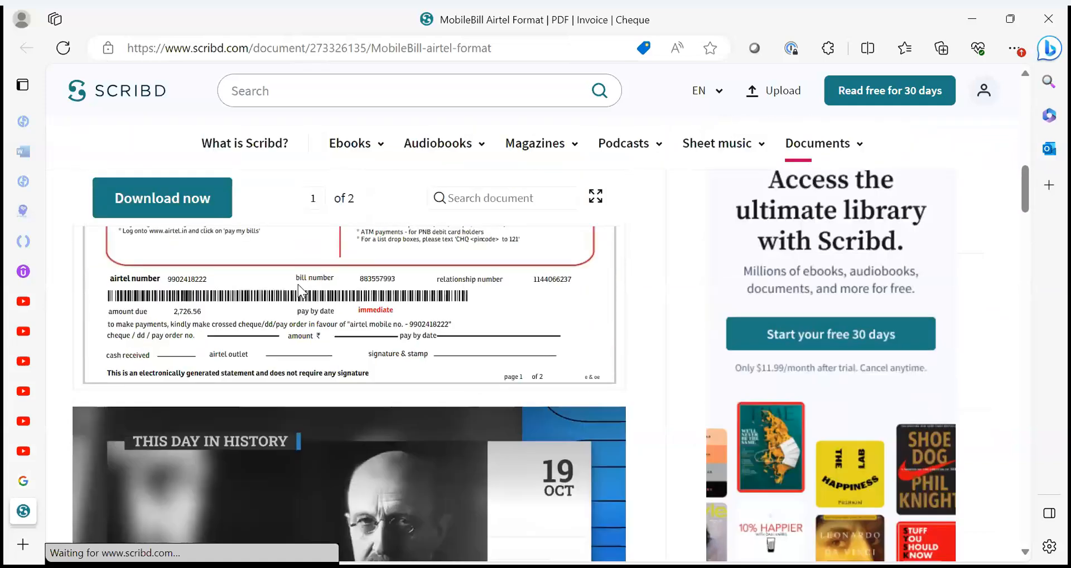
scroll(298, 290, "down", 6)
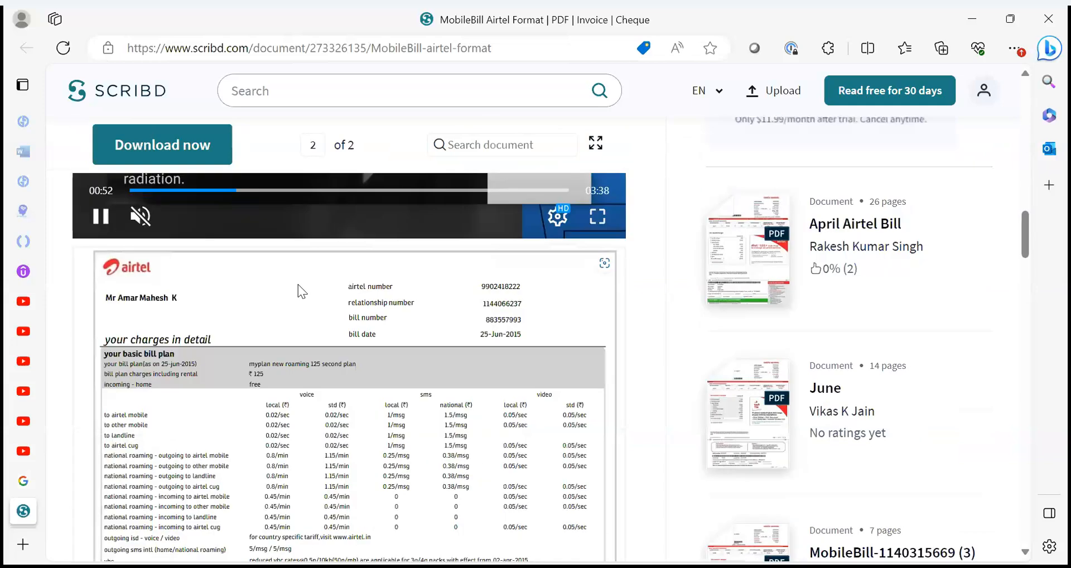
scroll(299, 290, "down", 5)
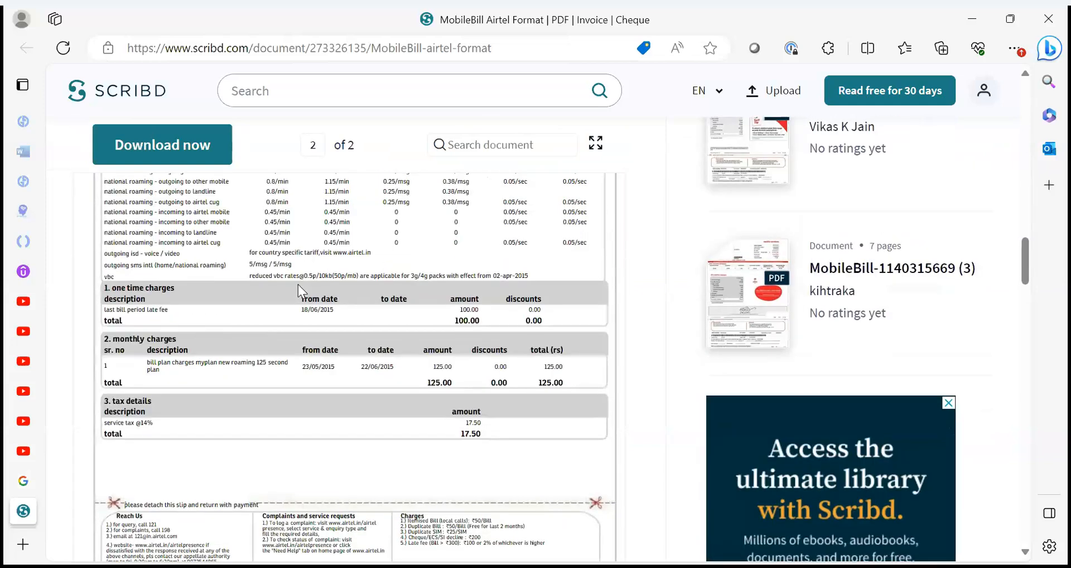
scroll(298, 285, "up", 2)
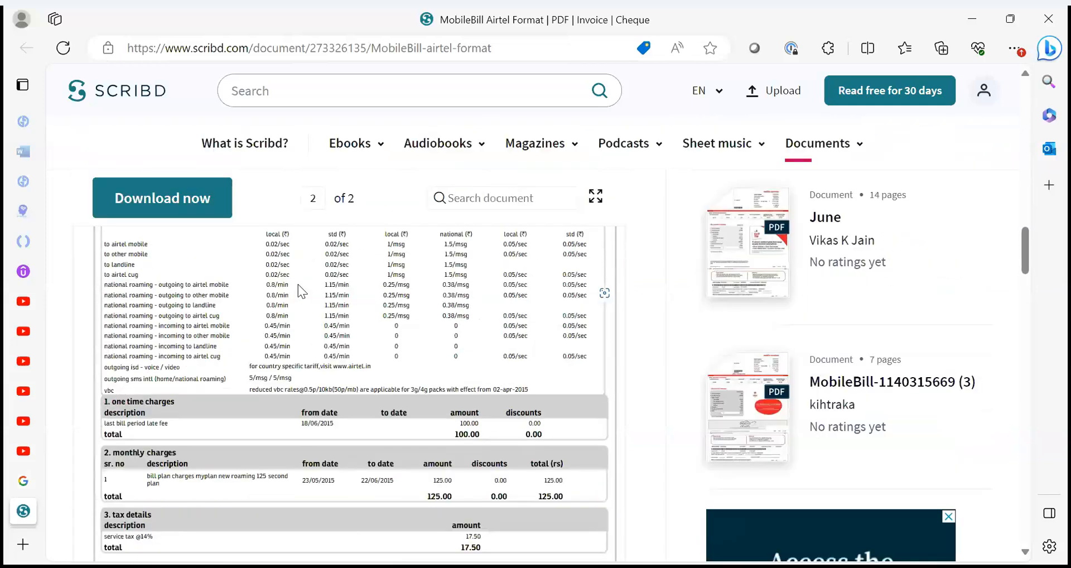
scroll(298, 287, "up", 2)
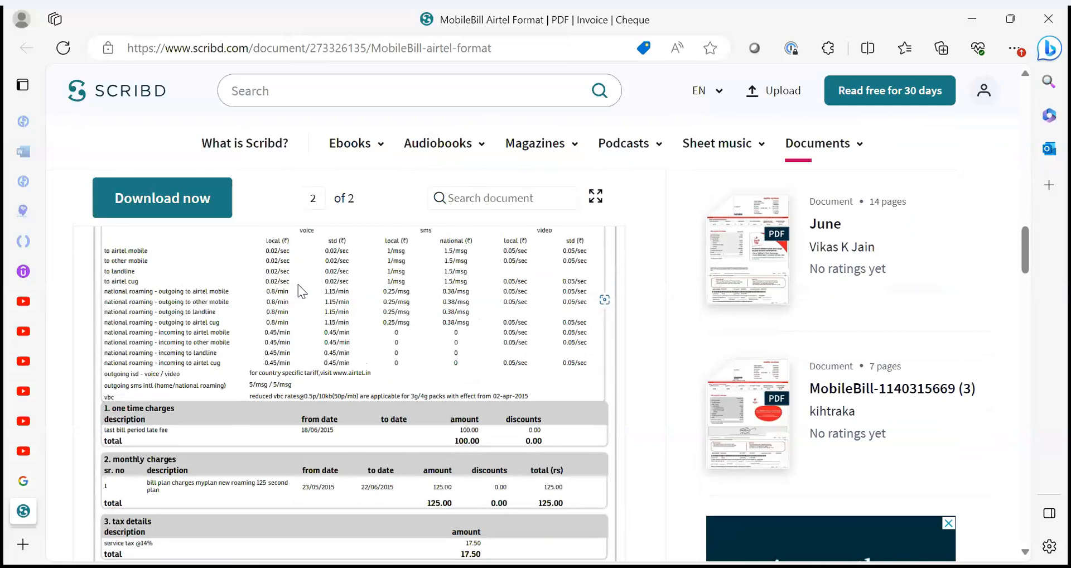
scroll(298, 287, "down", 2)
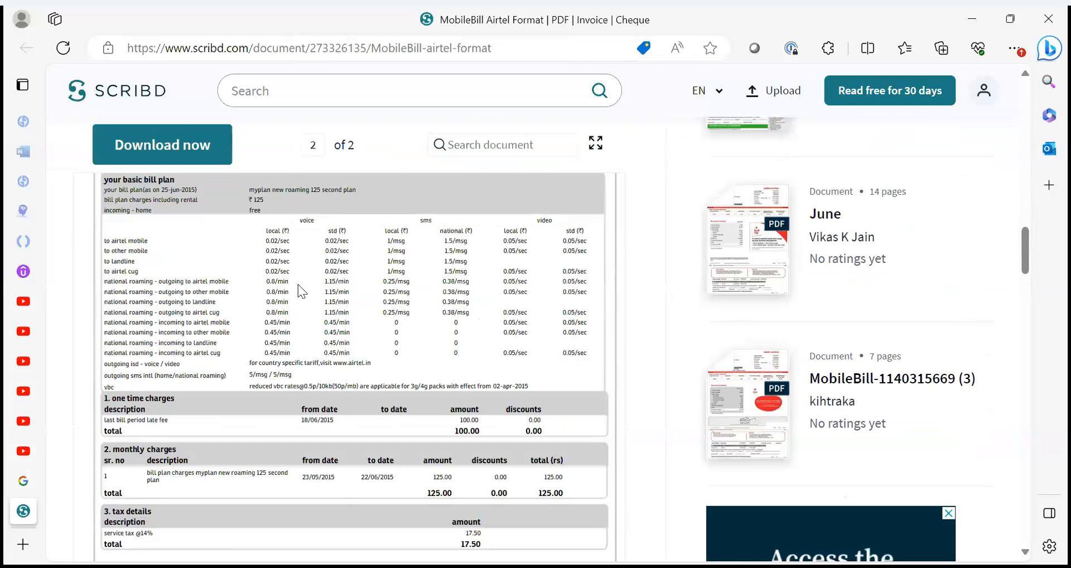
scroll(301, 290, "down", 2)
scroll(300, 287, "down", 2)
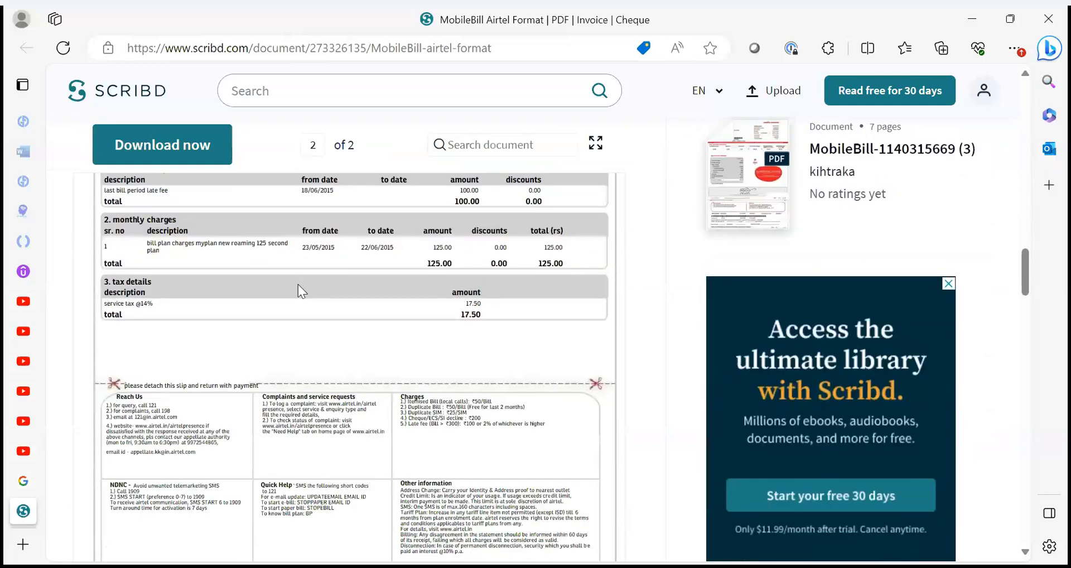
scroll(298, 284, "up", 10)
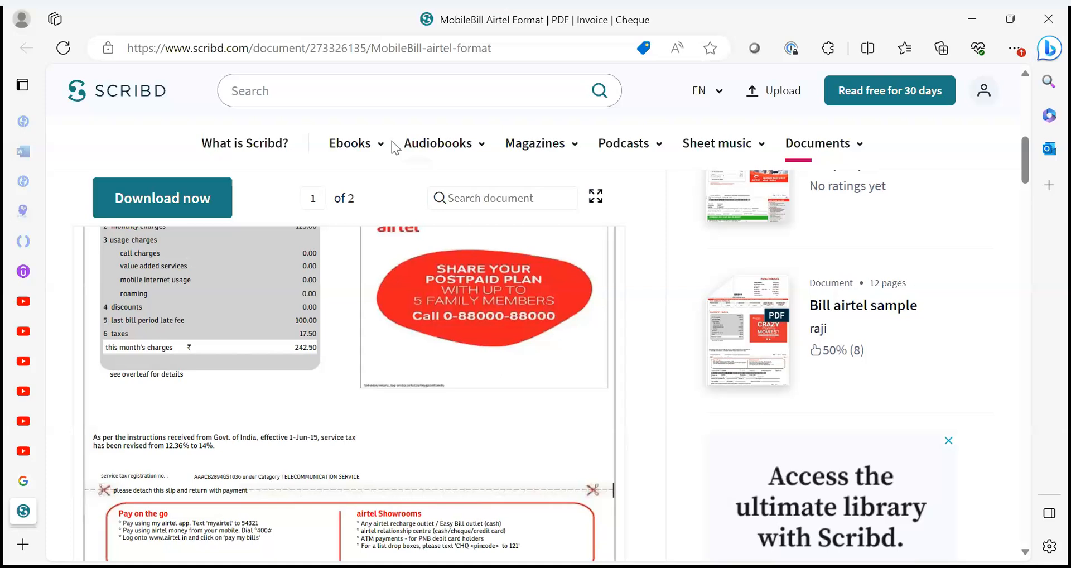
Search Google for "amazon packing page" and show the image results.
left_click(328, 48)
type("a")
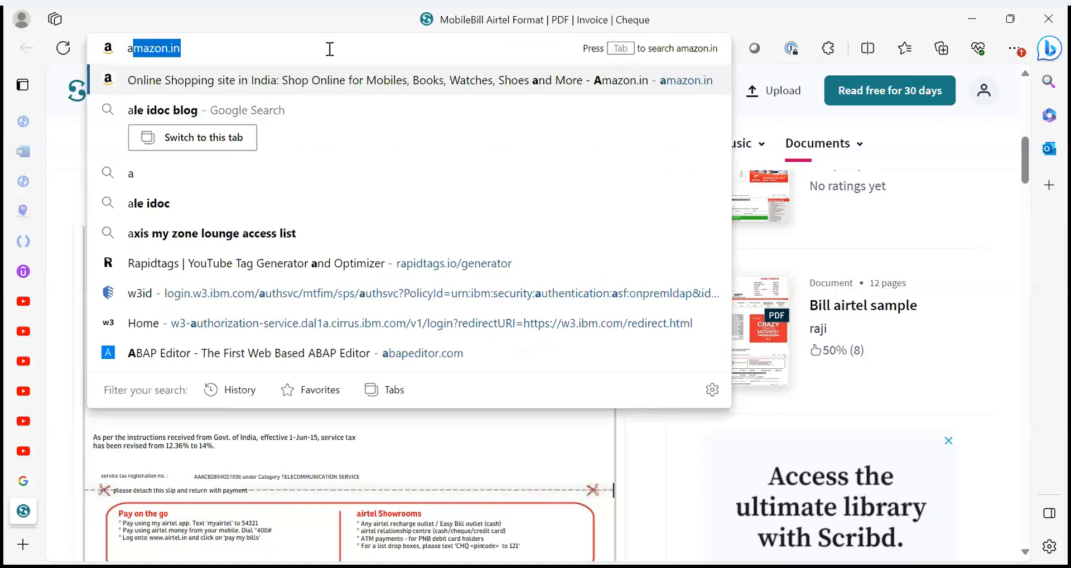
type("mazon packing page")
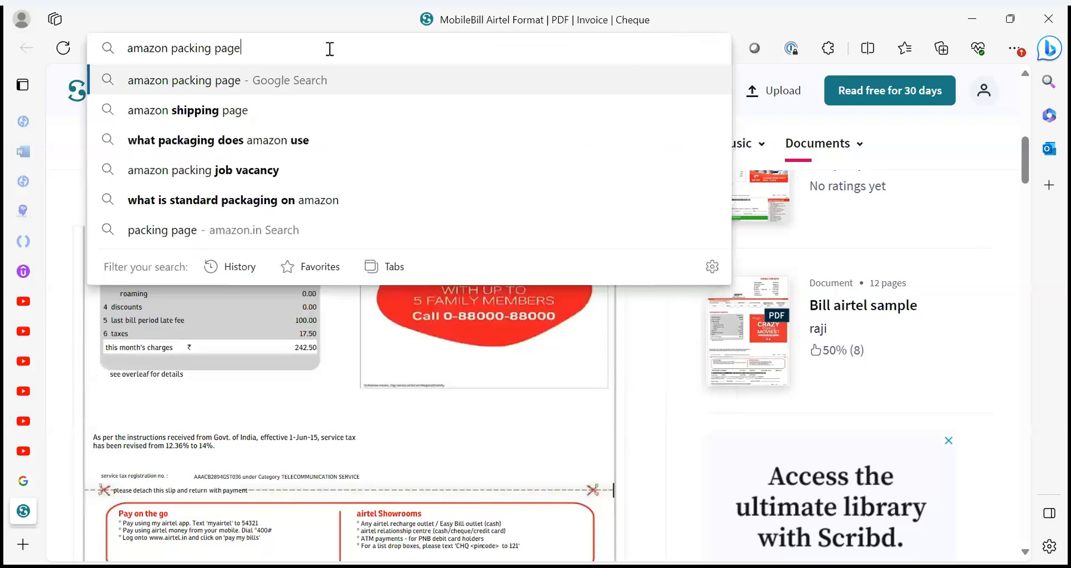
key("Return")
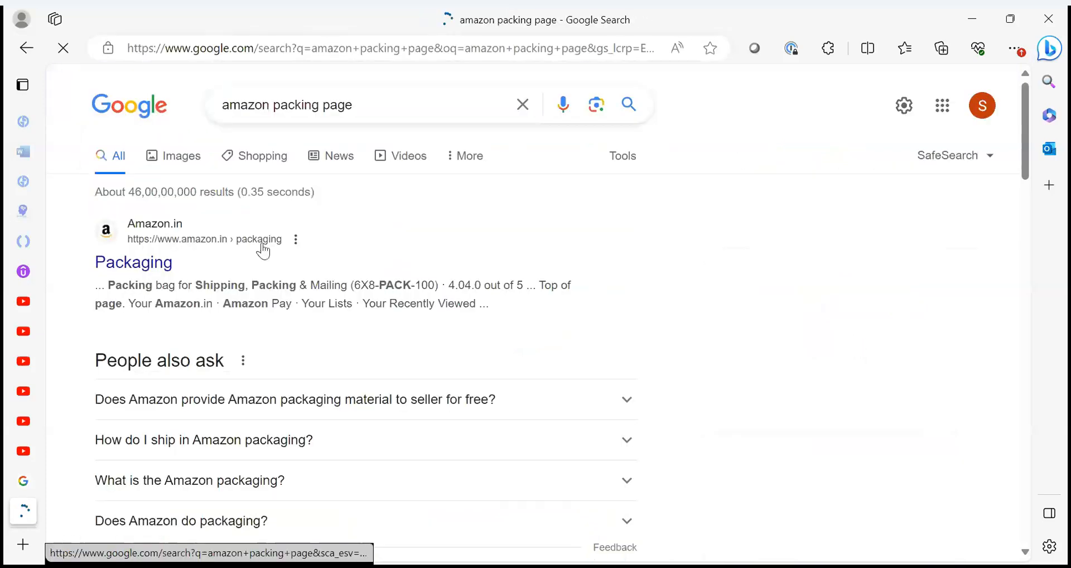
scroll(302, 295, "down", 5)
scroll(301, 295, "up", 5)
left_click(179, 160)
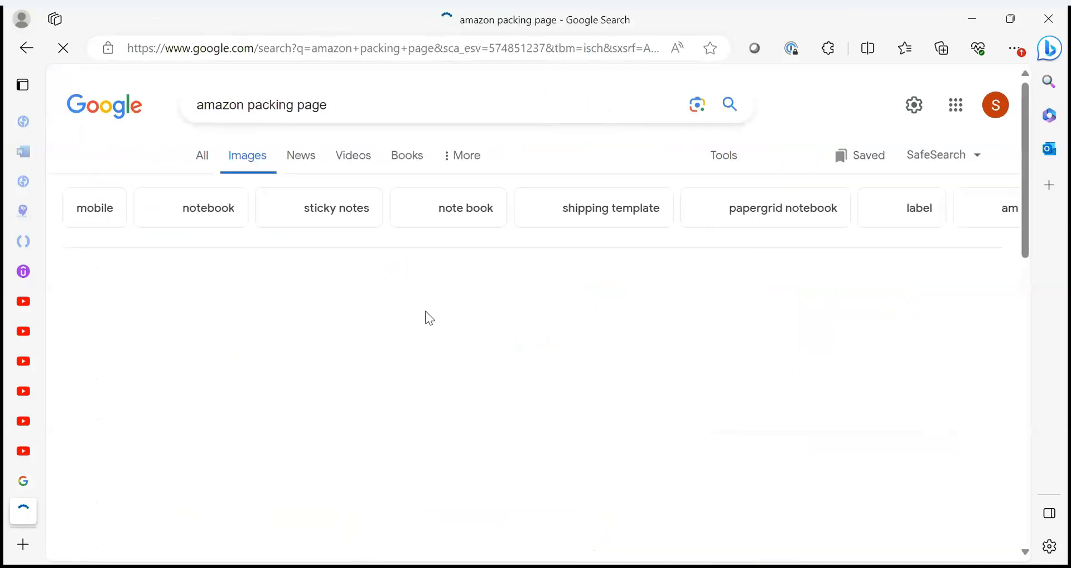
Find the Amazon Shipping Label Guide among the image results and visit its source page.
scroll(616, 353, "down", 5)
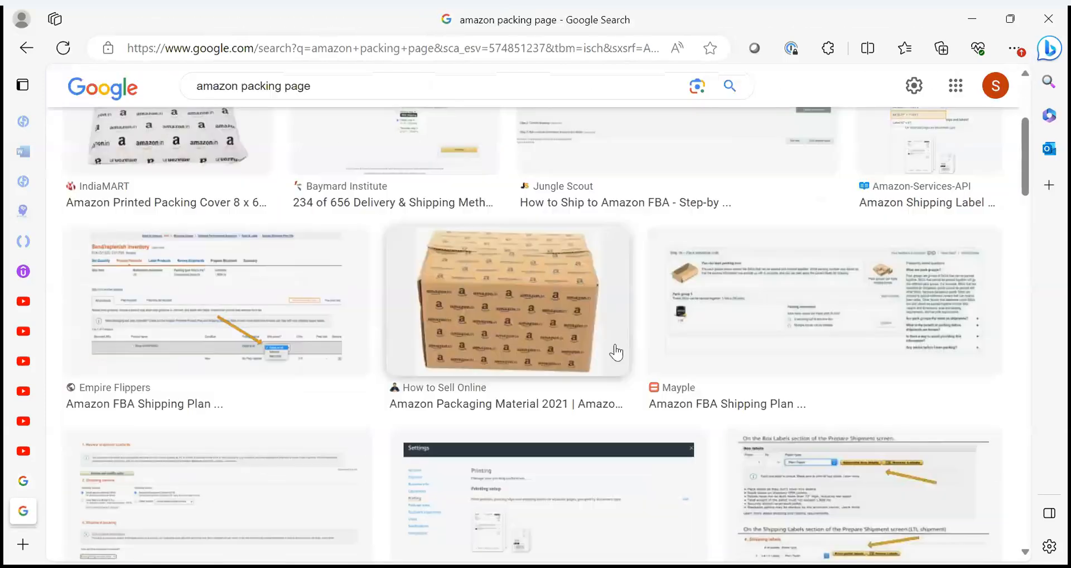
scroll(615, 353, "down", 6)
left_click(491, 224)
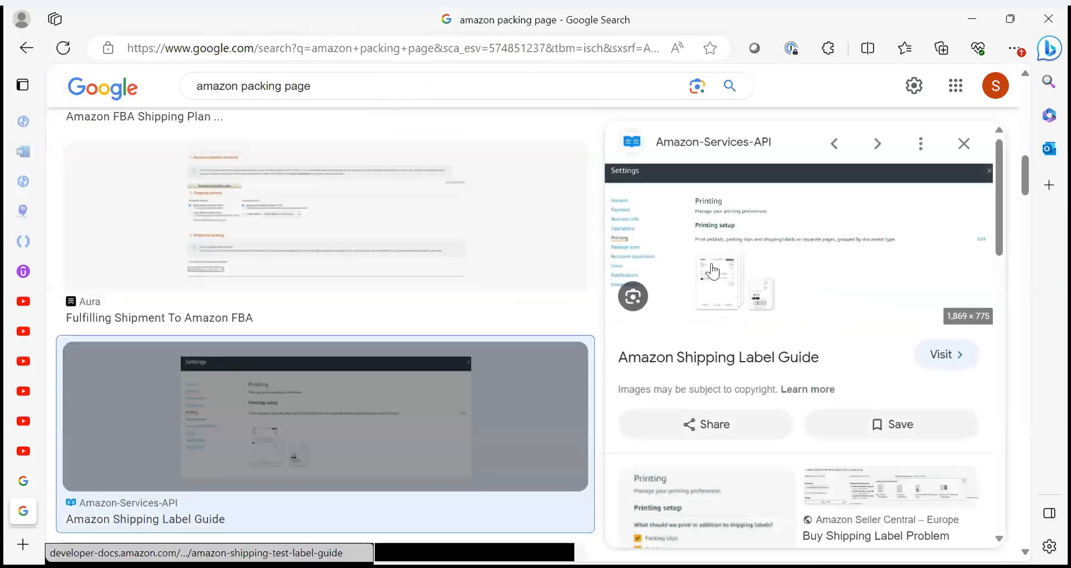
left_click(712, 263)
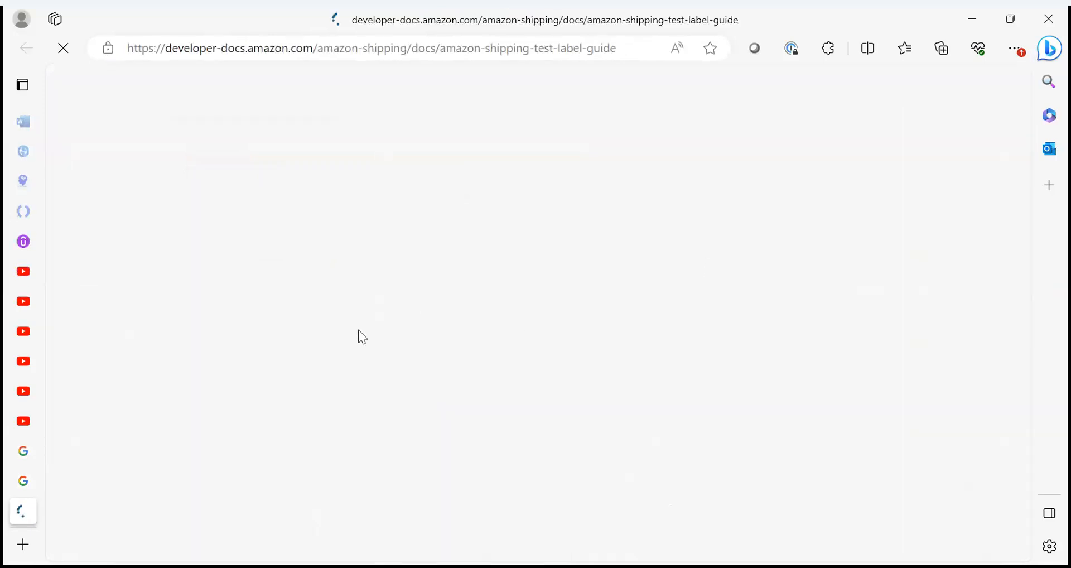
Examine the examples of acceptable and unaccepted shipping labels in the Amazon Shipping Label Guide.
scroll(498, 375, "down", 3)
scroll(496, 371, "down", 5)
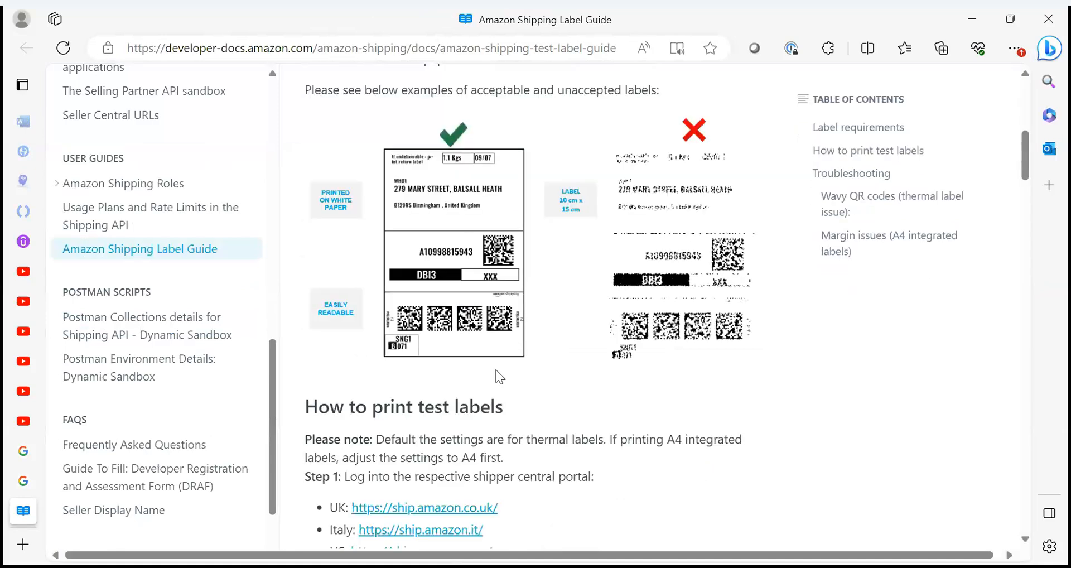
scroll(496, 371, "up", 1)
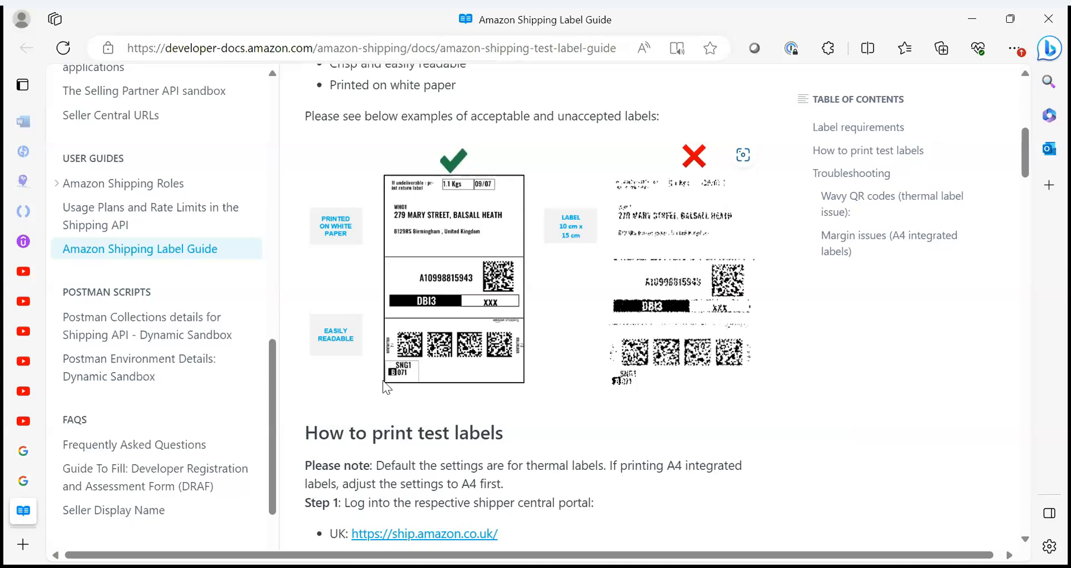
left_click(356, 181)
left_click(355, 181)
left_click(356, 182)
left_click(356, 181)
left_click(355, 178)
left_click(234, 165)
left_click(345, 171)
left_click(345, 171)
key("alt+Tab")
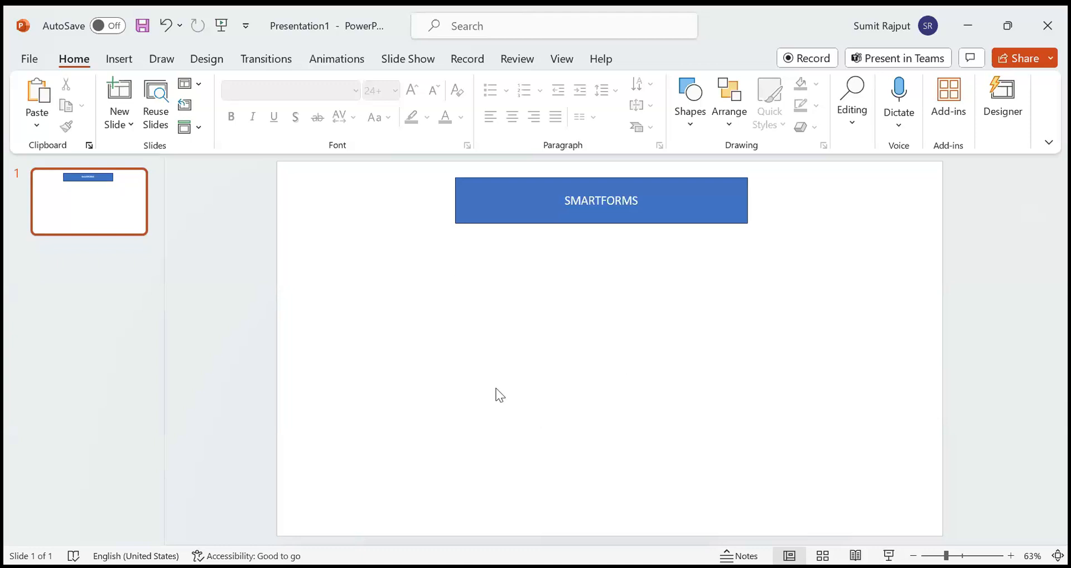
key("alt+Tab")
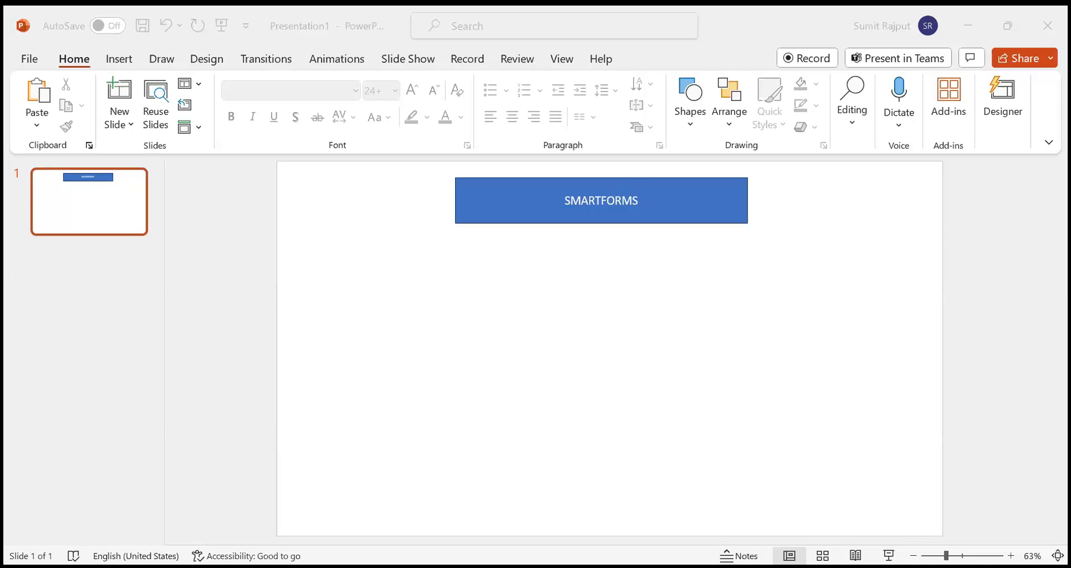
left_click(215, 466)
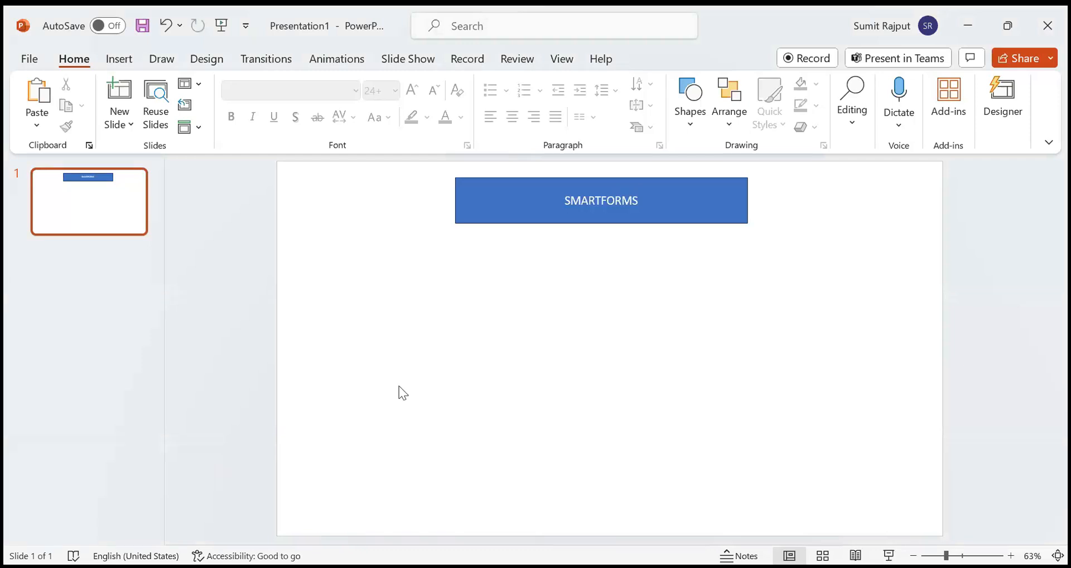
key("alt+Tab")
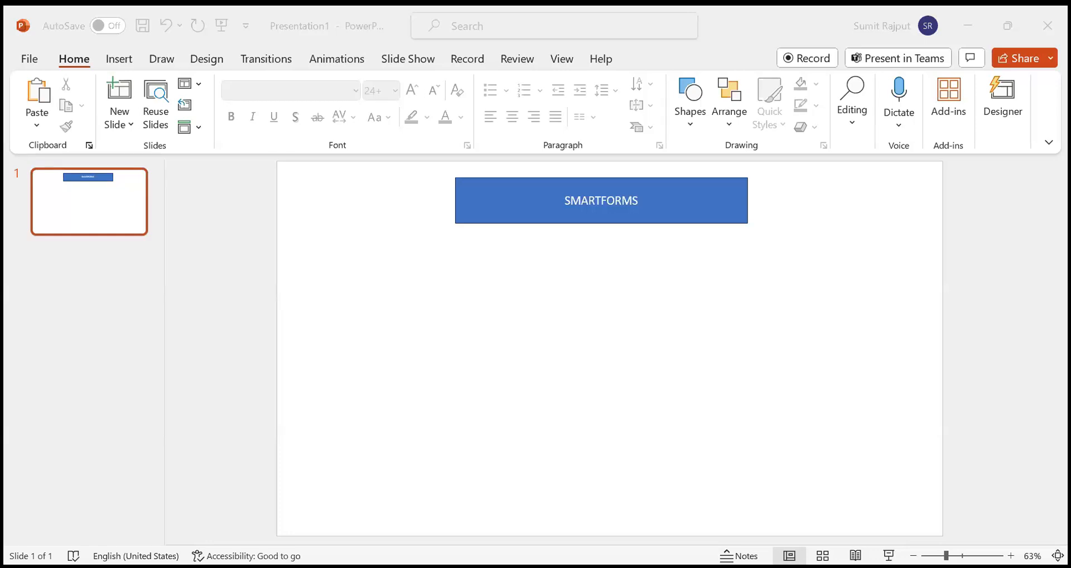
left_click(473, 370)
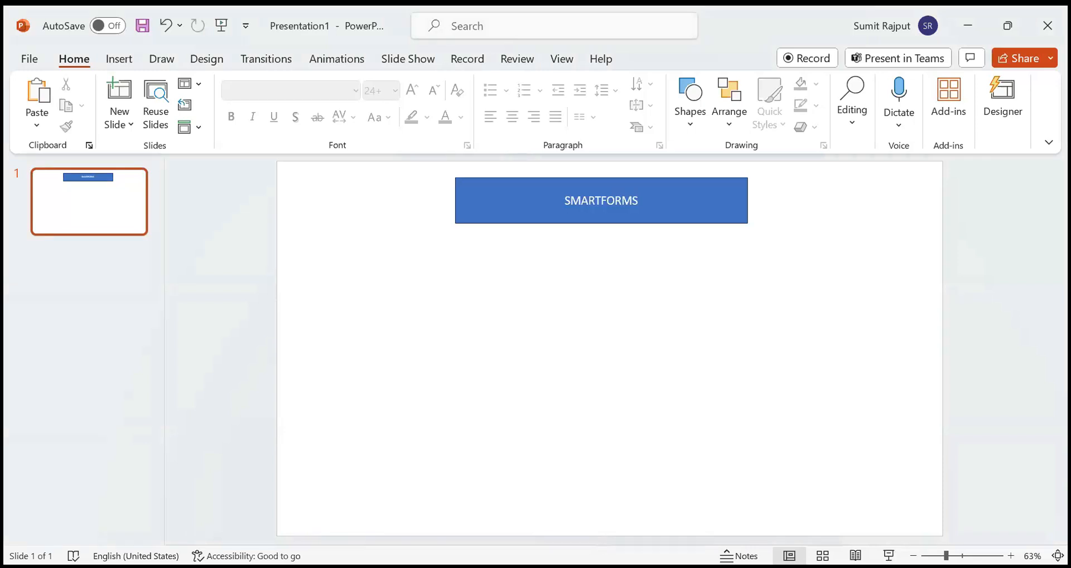
Switch to SAP, leave the ABAP Dictionary and open the smartforms transaction.
key("alt+Tab")
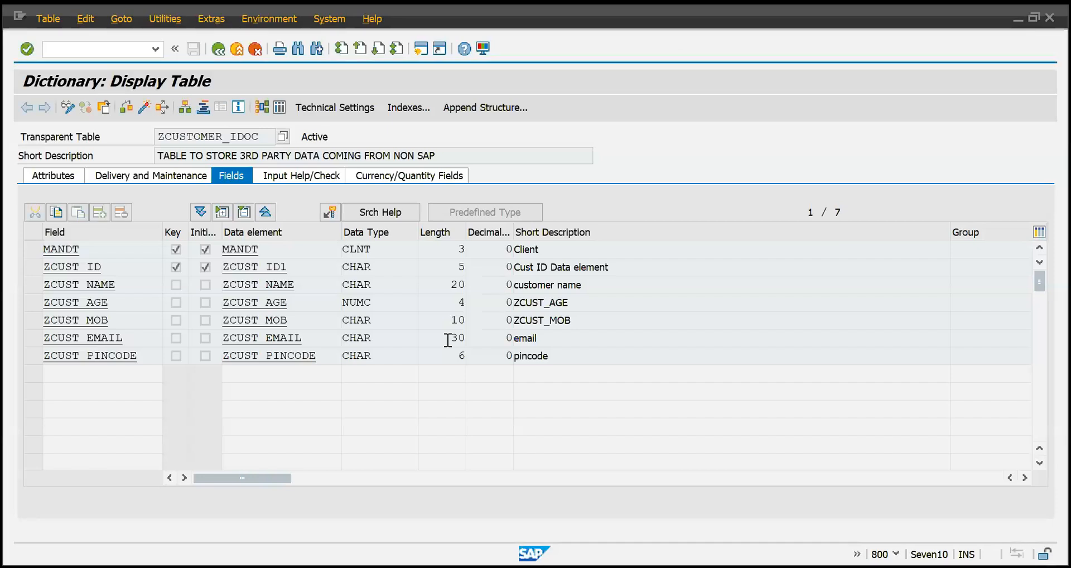
key("F3")
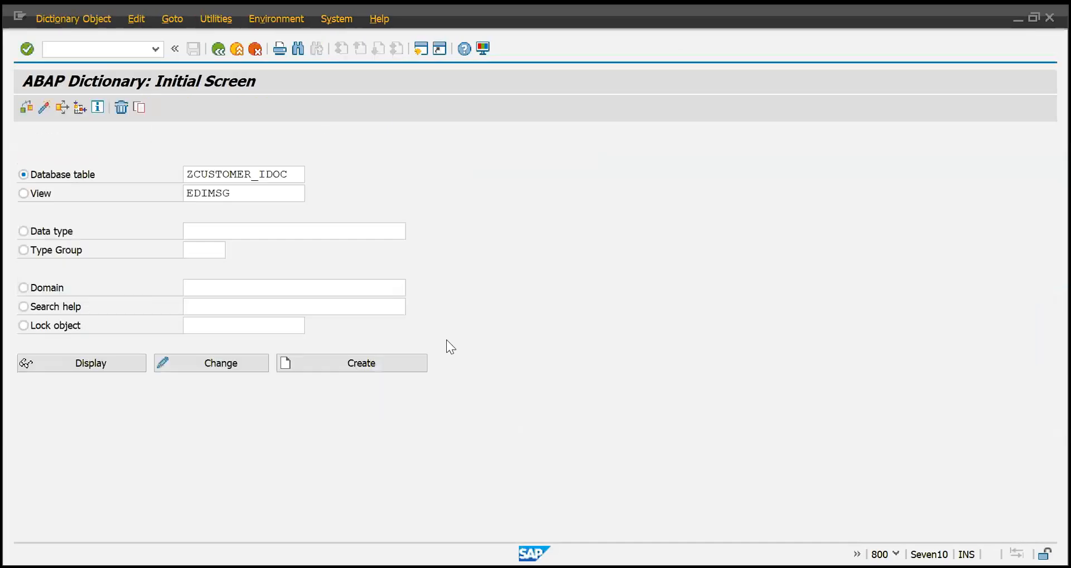
key("F3")
type("smar")
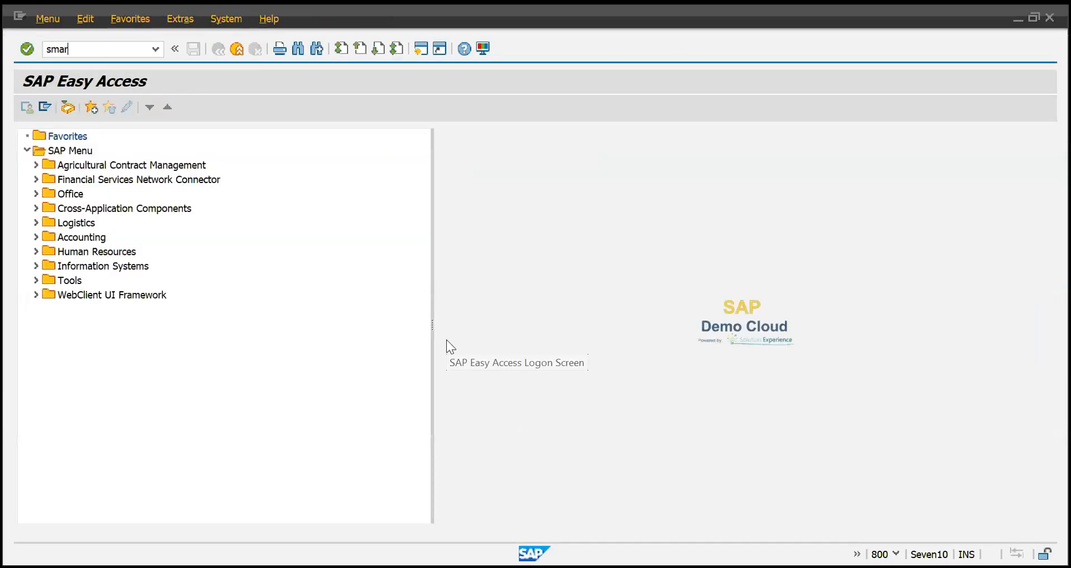
type("tforms")
key("Return")
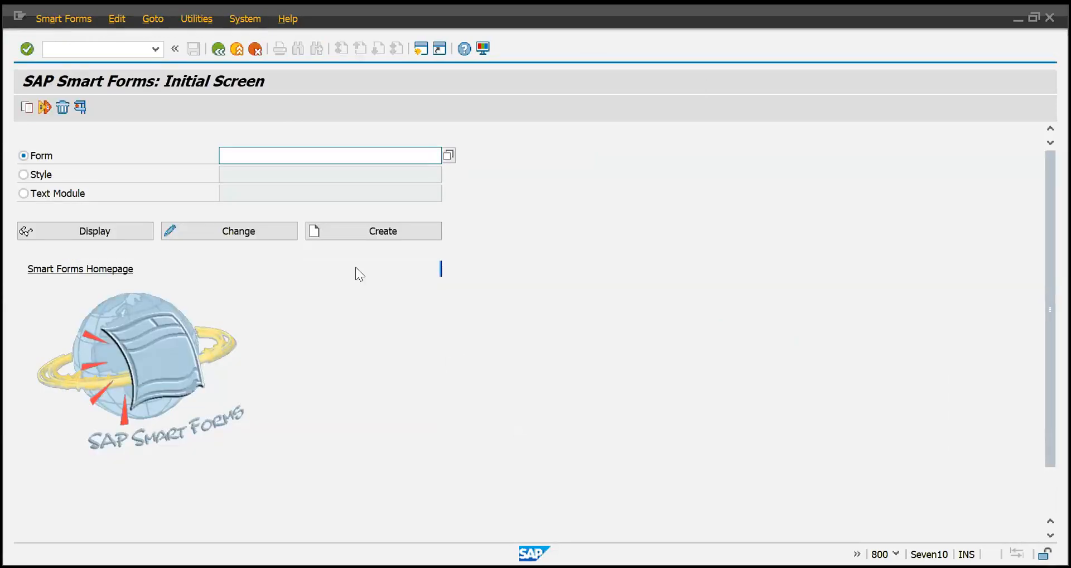
Go through the Style, Text Module and Form object types on the Smart Forms initial screen, finishing on Style.
left_click(39, 174)
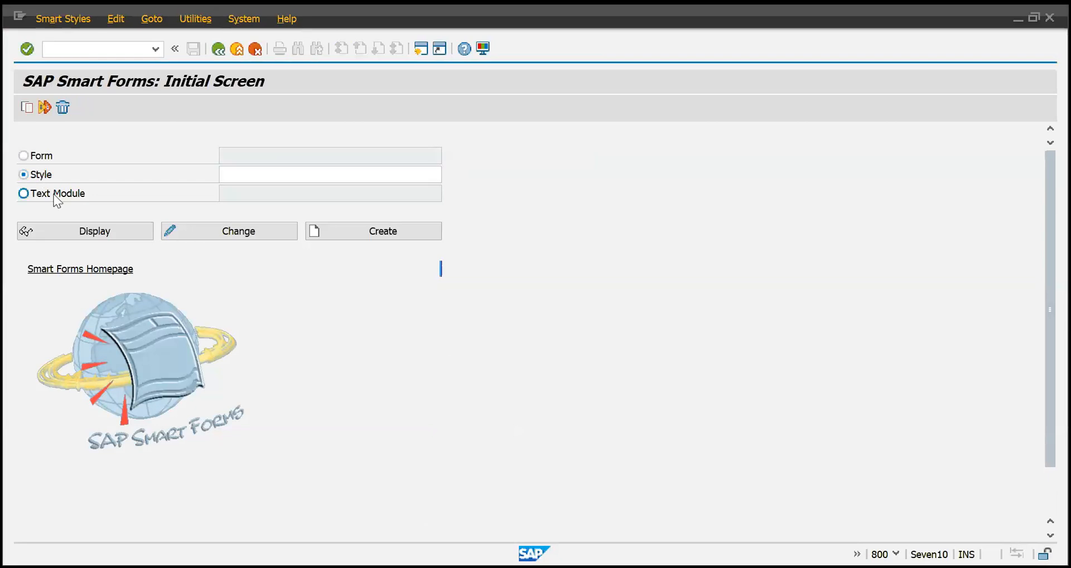
left_click(55, 194)
left_click(38, 158)
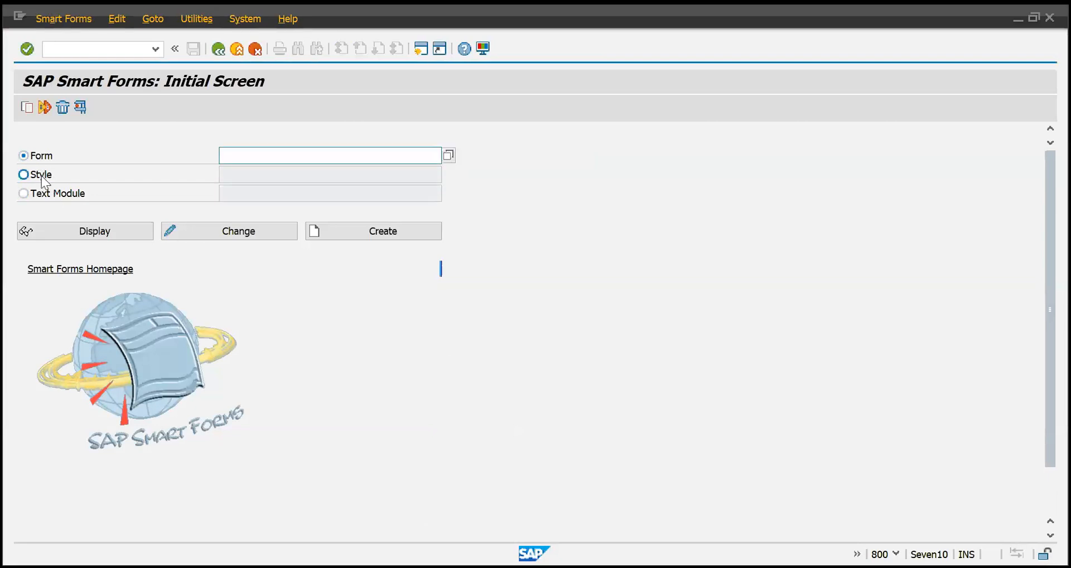
left_click(41, 175)
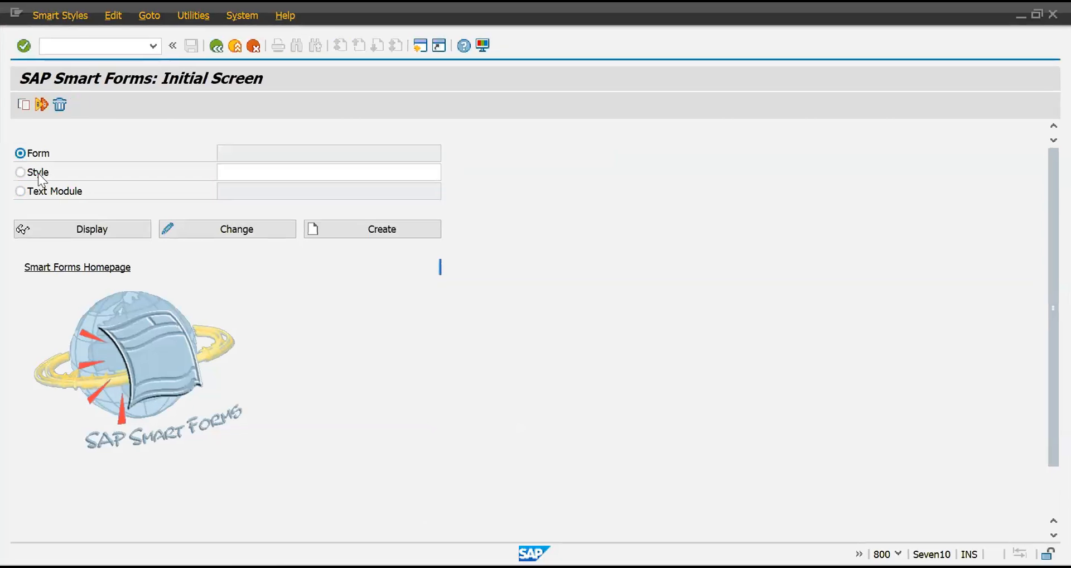
Create a Smart Form named ZSESSION1_BILLING_PRINT from the initial screen.
left_click(281, 153)
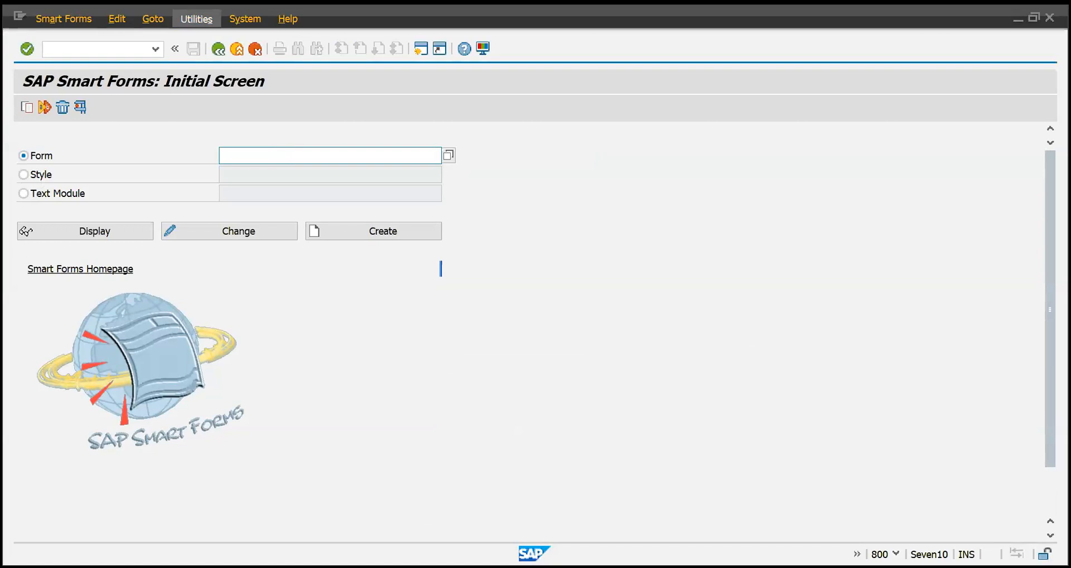
mouse_move(229, 93)
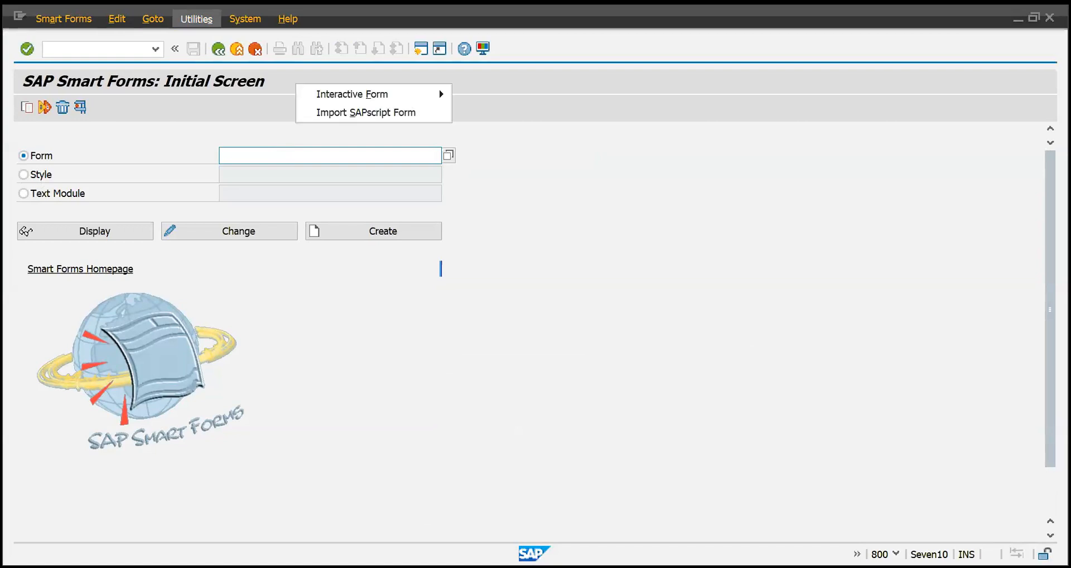
left_click(297, 155)
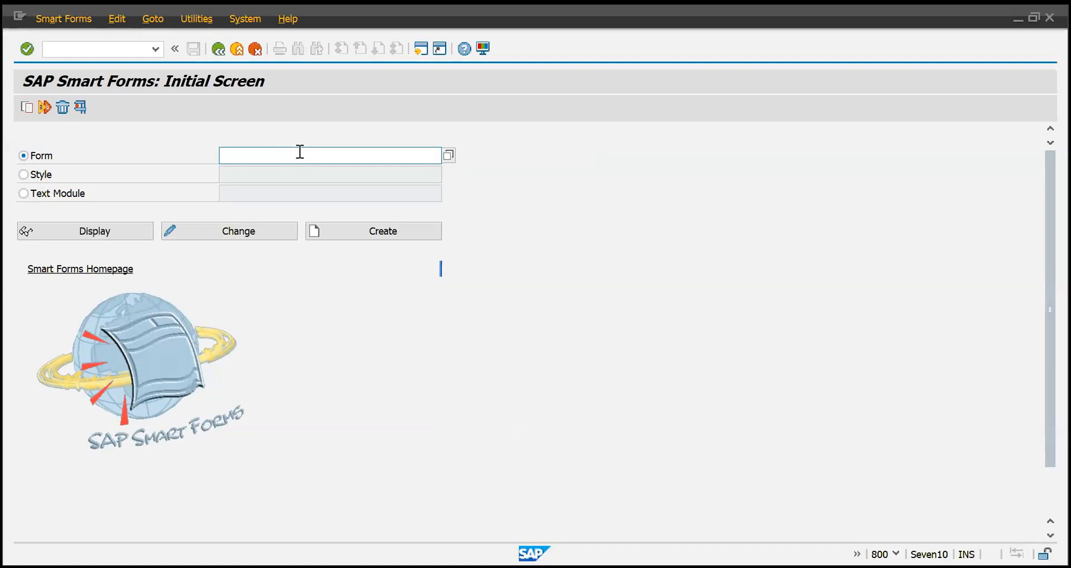
type("ZSESSION1_BILLING_PRINT")
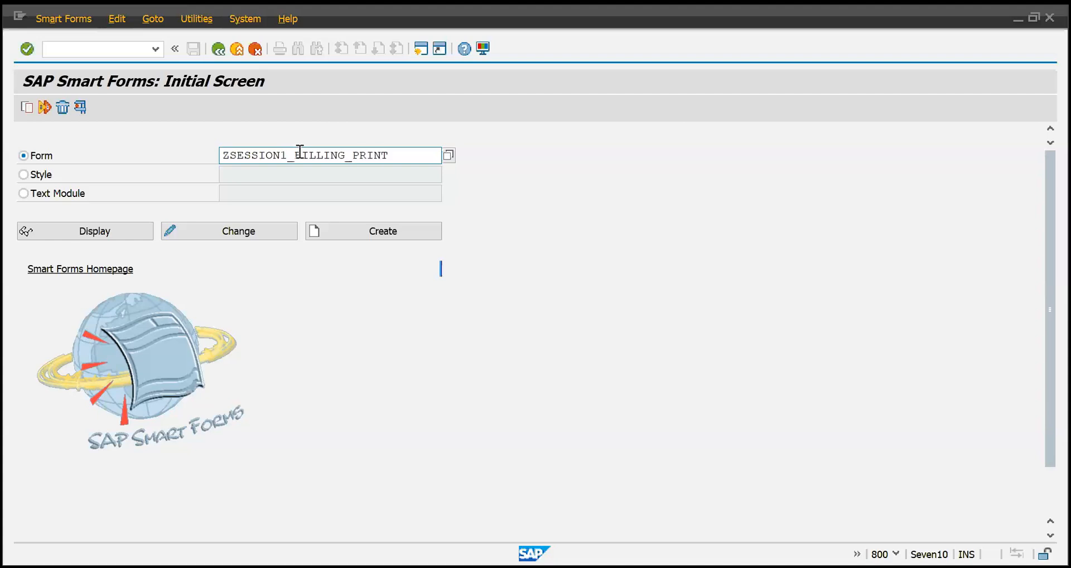
left_click_drag(404, 156, 183, 151)
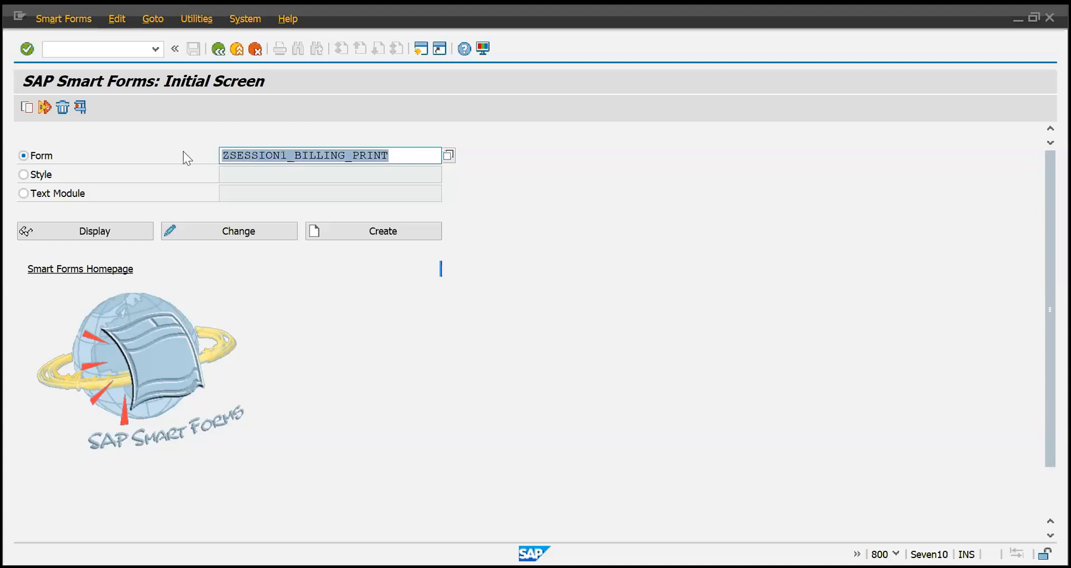
left_click(183, 152)
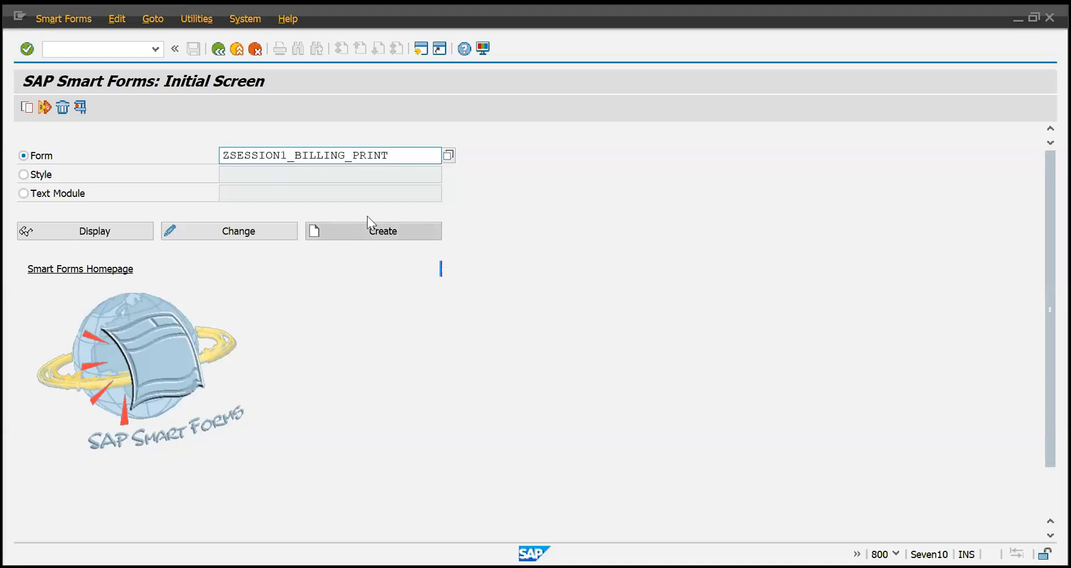
left_click(372, 229)
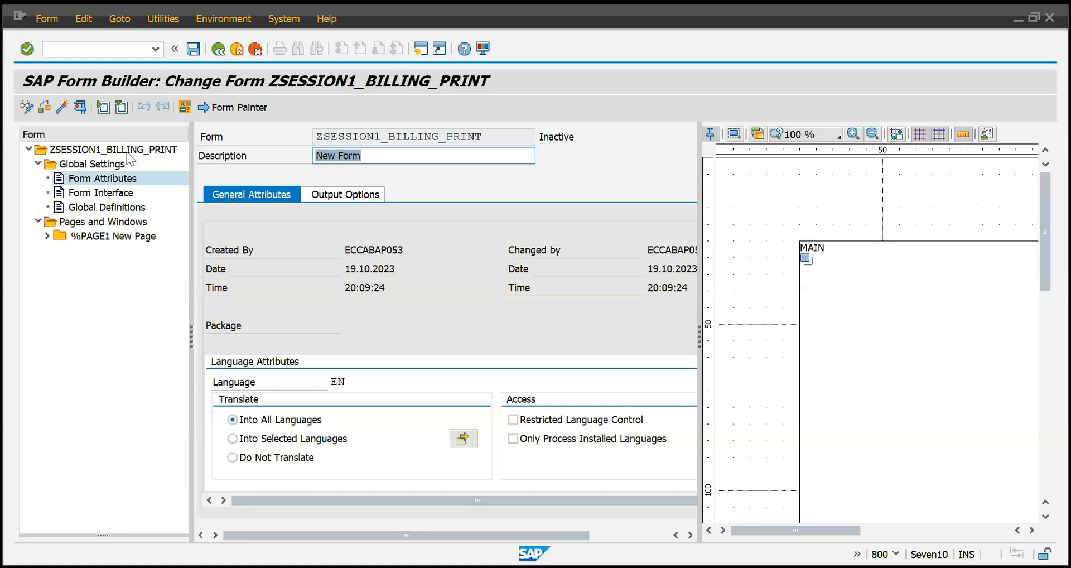
In the form attributes, set the form's description to "Print Invoice".
left_click(107, 329)
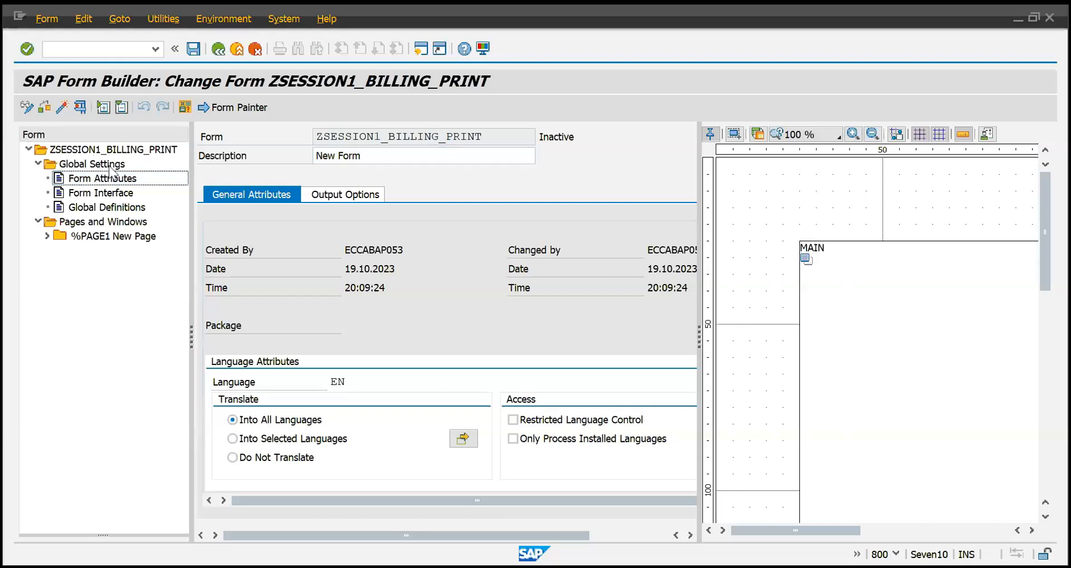
left_click(82, 165)
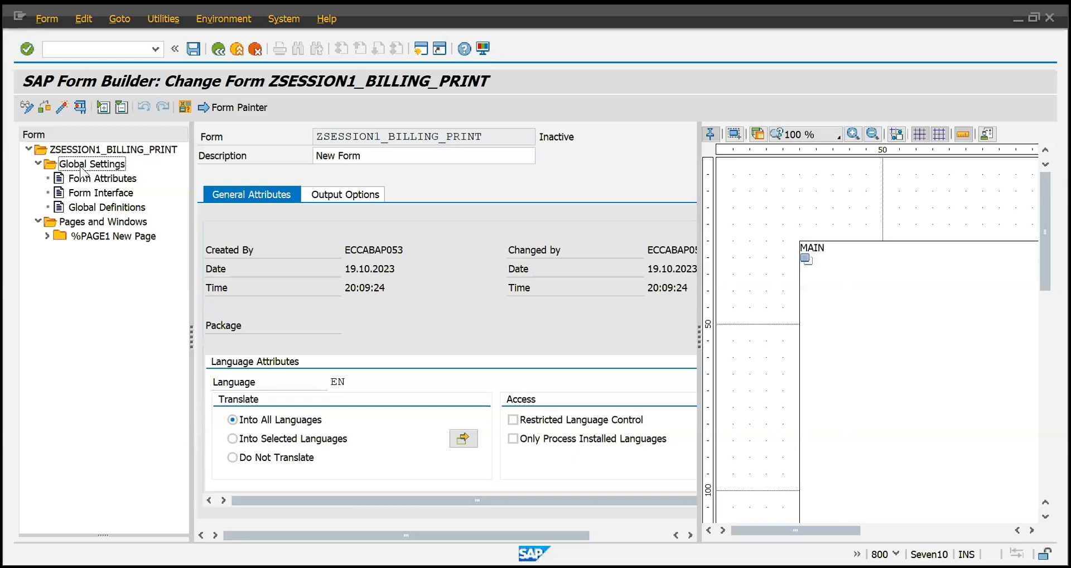
left_click(116, 179)
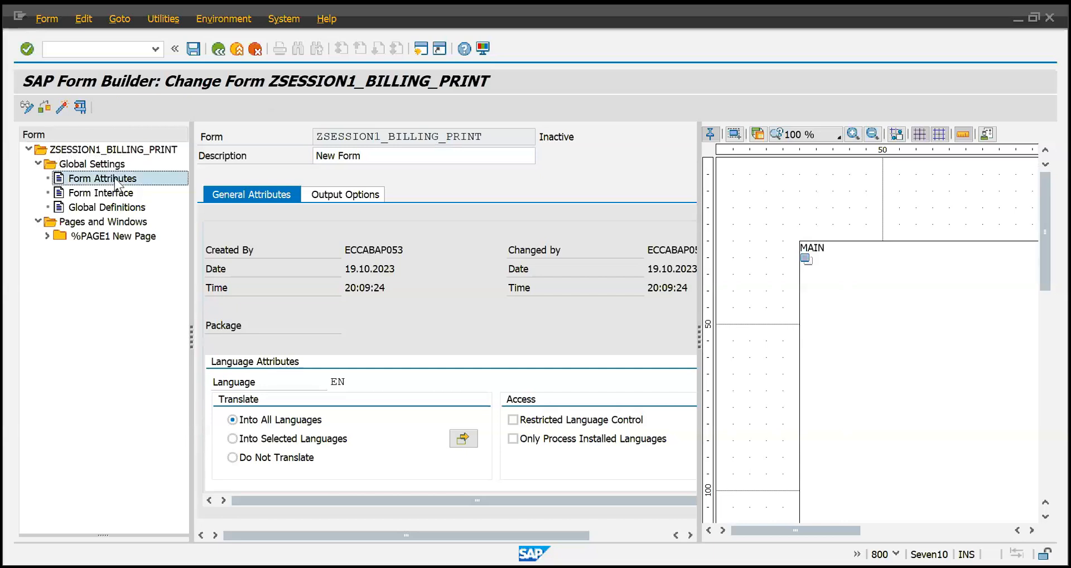
left_click_drag(371, 153, 300, 160)
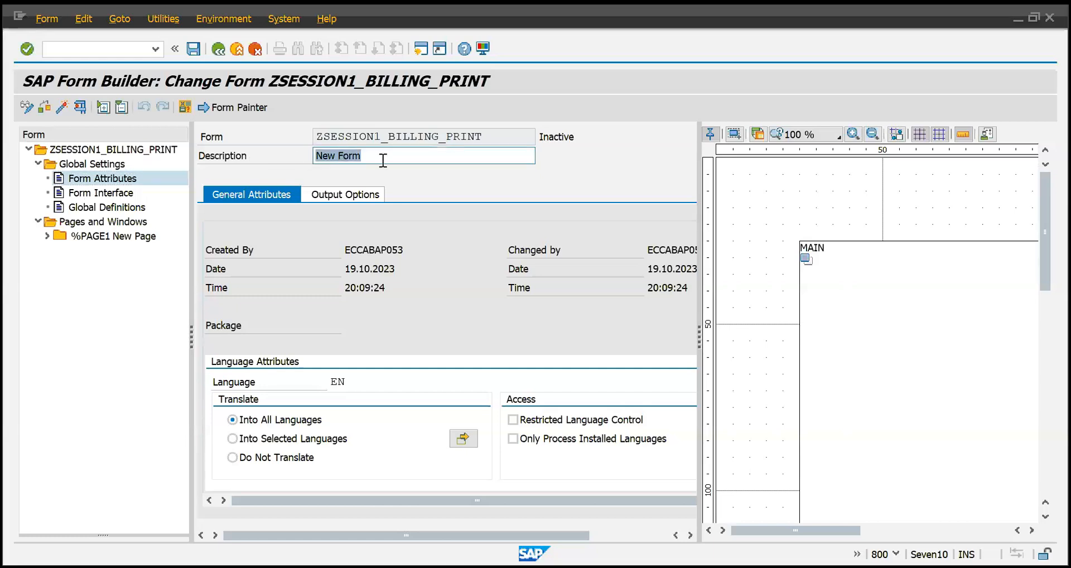
type("pRINT")
key("BackSpace")
key("BackSpace")
key("BackSpace")
key("BackSpace")
key("BackSpace")
key("BackSpace")
type("Print ")
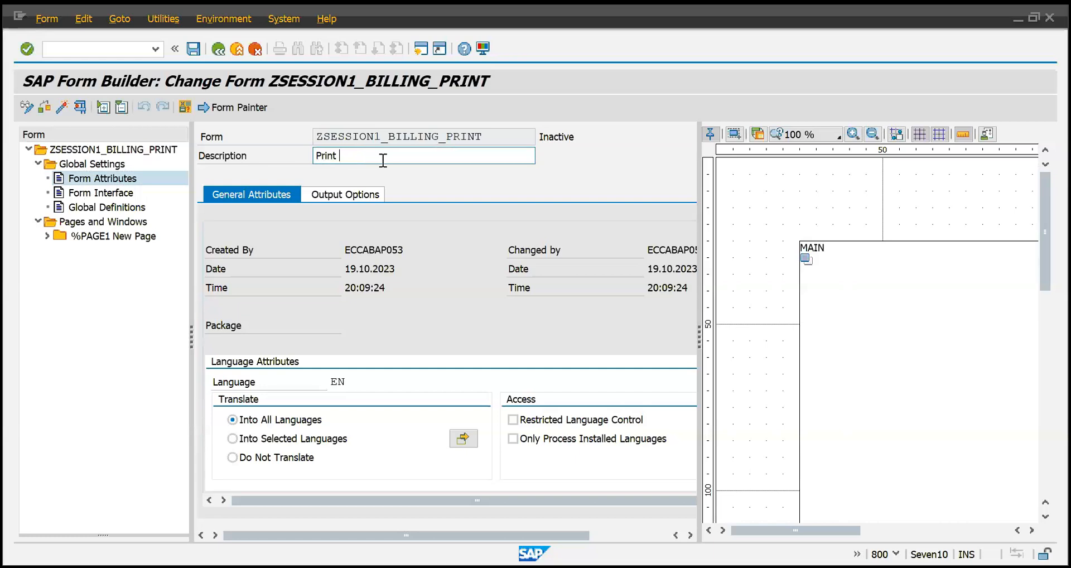
type("Invoice")
key("Return")
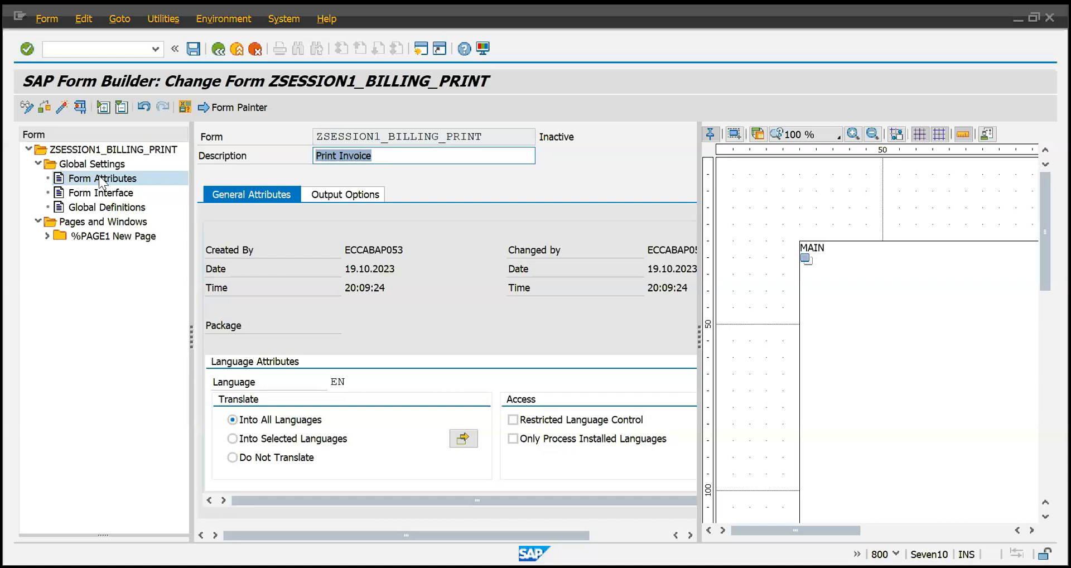
Go through the Form Interface, Global Definitions and Form Attributes nodes and hide the graphical Form Painter.
left_click(105, 192)
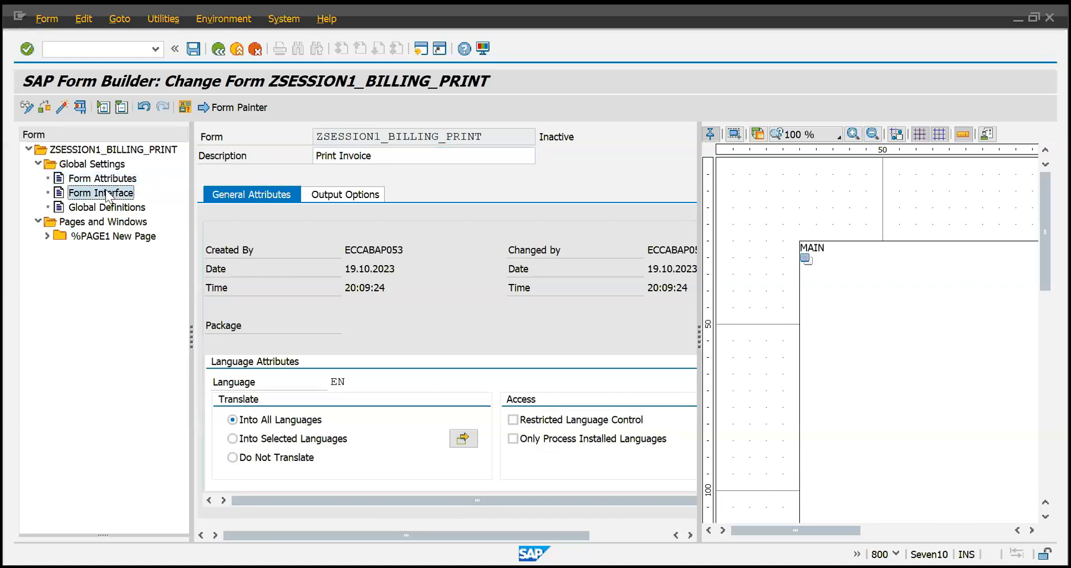
left_click(111, 207)
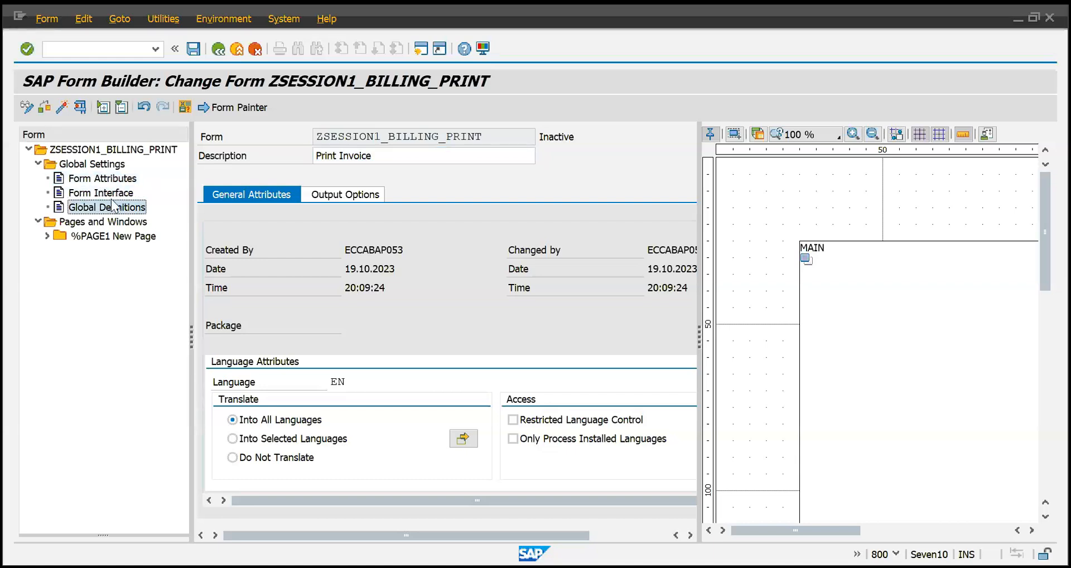
left_click(104, 180)
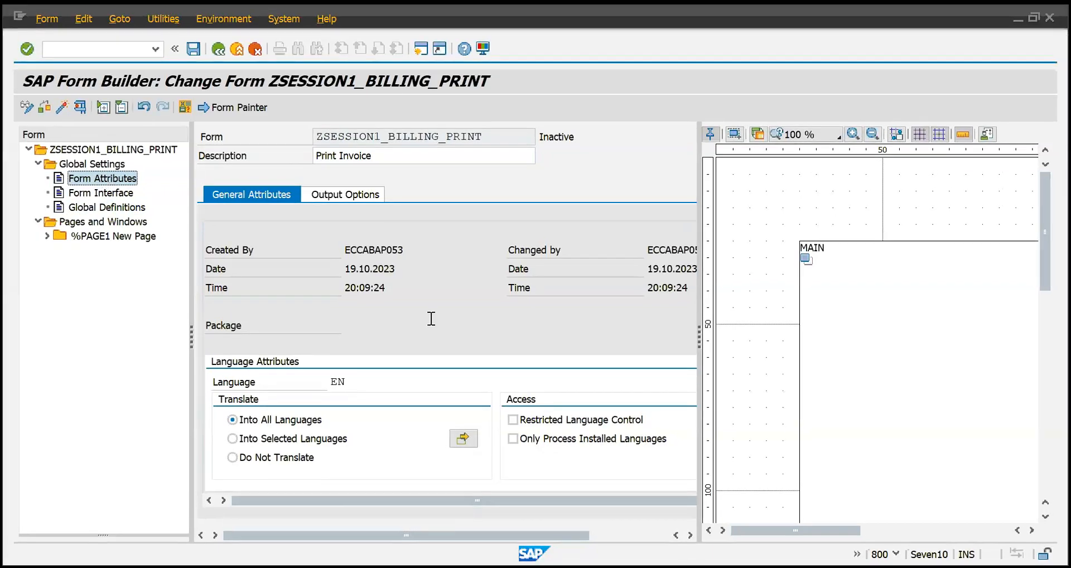
left_click(248, 108)
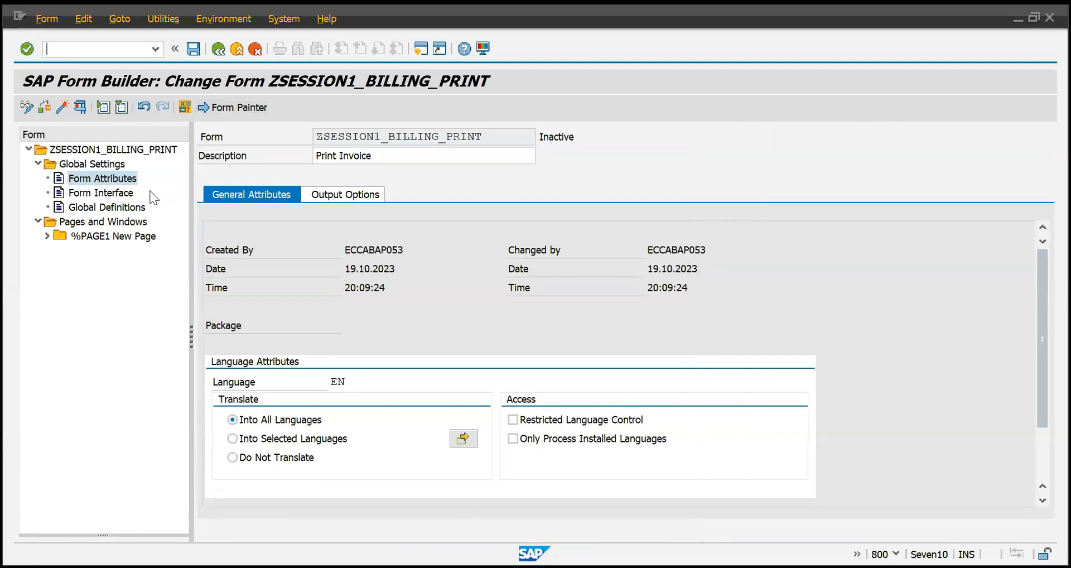
Examine the form's general attributes, covering creation and change data, language, translation and access options, keeping translation into all languages.
left_click(114, 183)
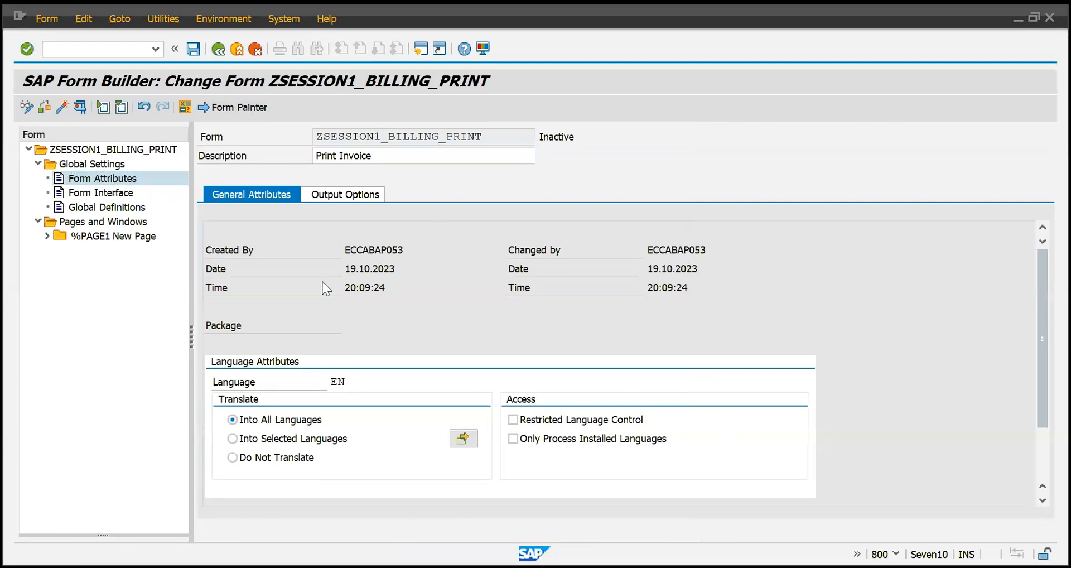
scroll(322, 288, "down", 2)
scroll(326, 286, "up", 2)
left_click_drag(376, 246, 417, 249)
left_click_drag(660, 251, 720, 245)
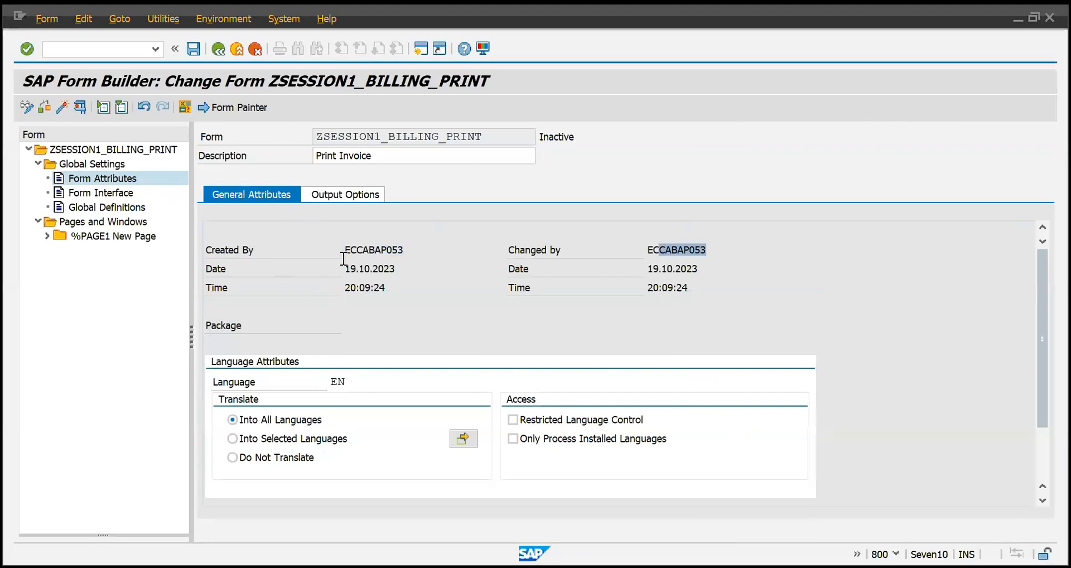
scroll(343, 258, "down", 3)
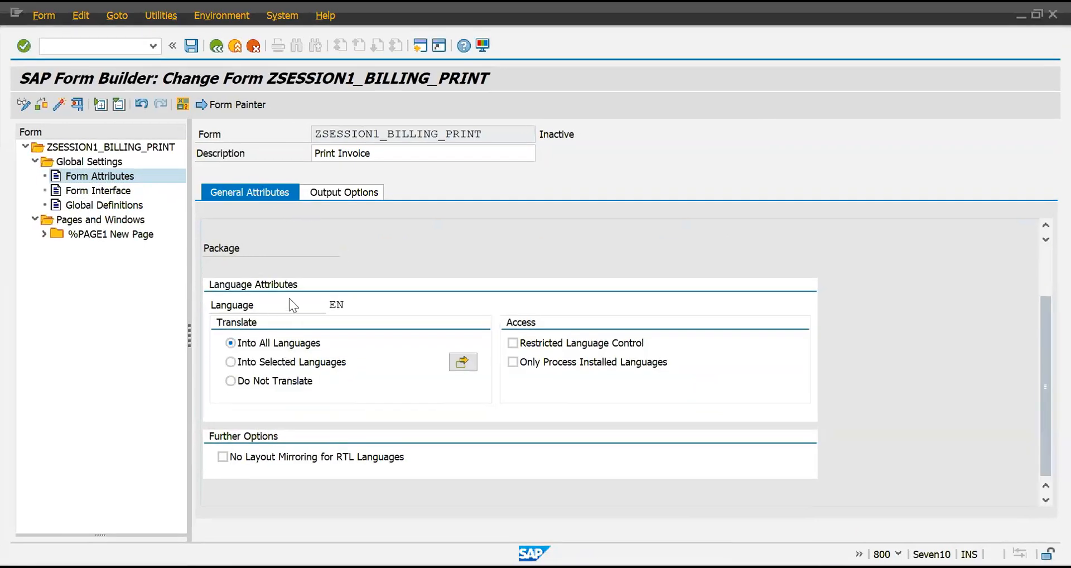
left_click_drag(336, 305, 349, 304)
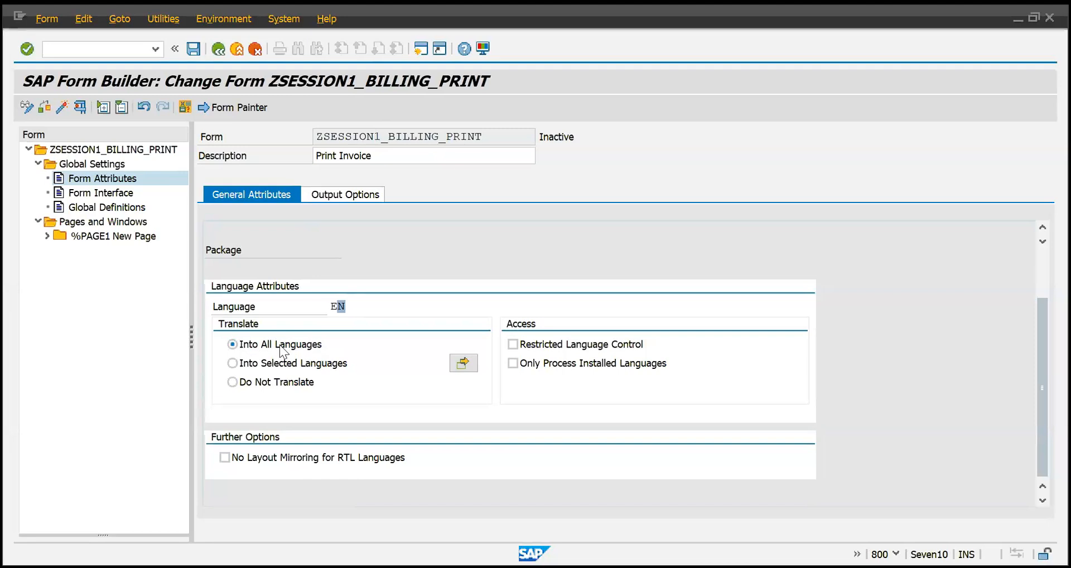
left_click(405, 254)
left_click(293, 364)
left_click(317, 350)
scroll(541, 363, "up", 2)
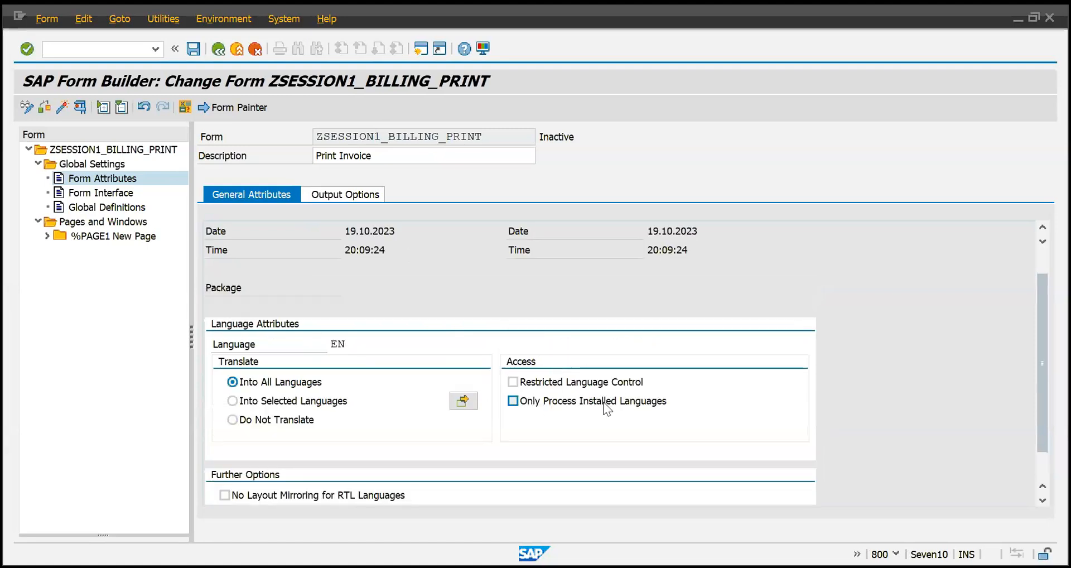
scroll(618, 391, "up", 2)
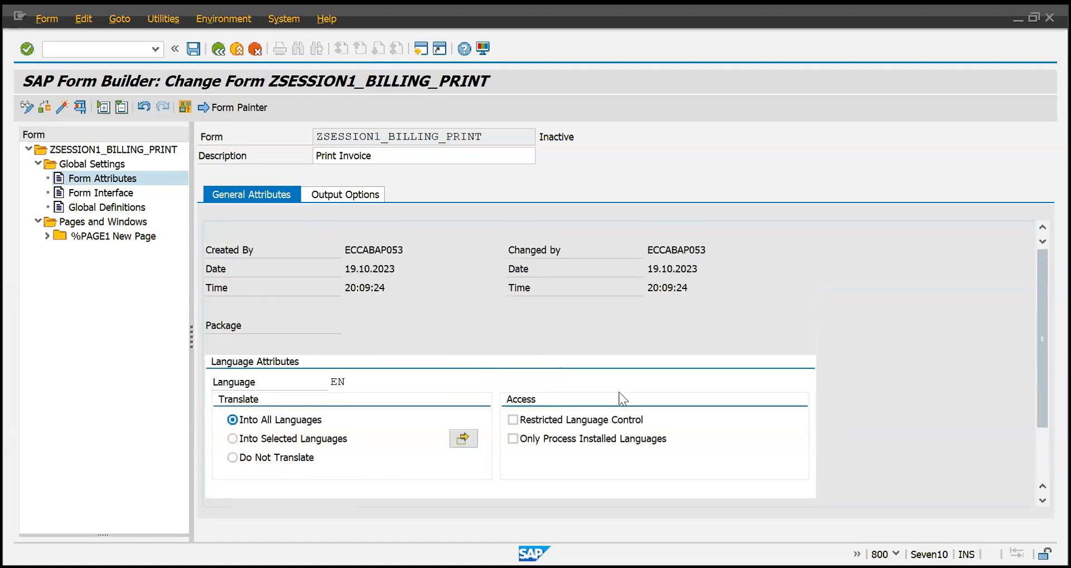
Display the form's output options and browse the list of available page formats without choosing another one.
left_click(359, 195)
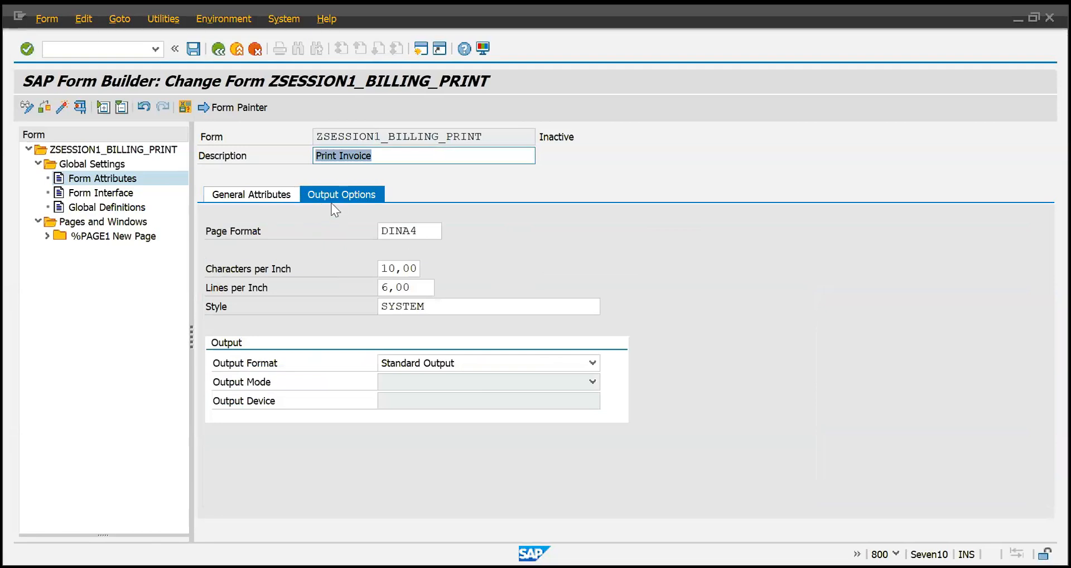
left_click(437, 228)
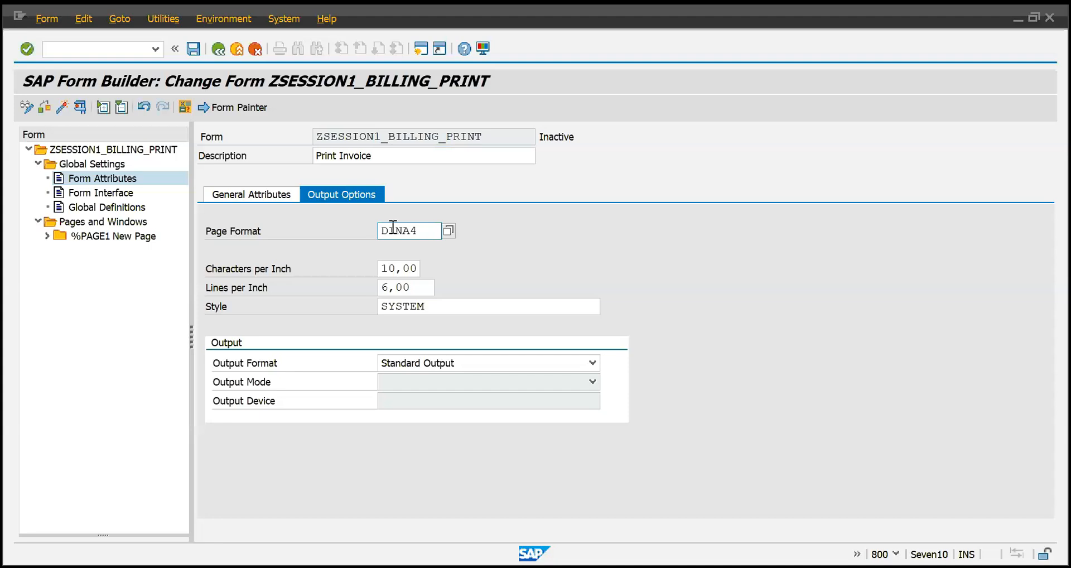
left_click_drag(428, 231, 362, 235)
left_click(434, 231)
key("F4")
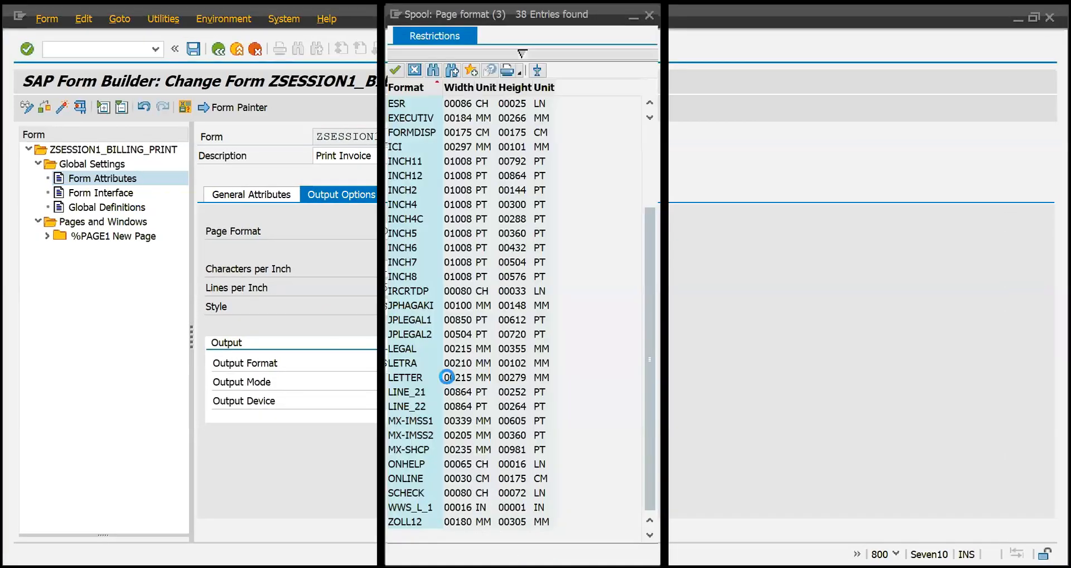
scroll(458, 392, "up", 3)
scroll(459, 391, "down", 3)
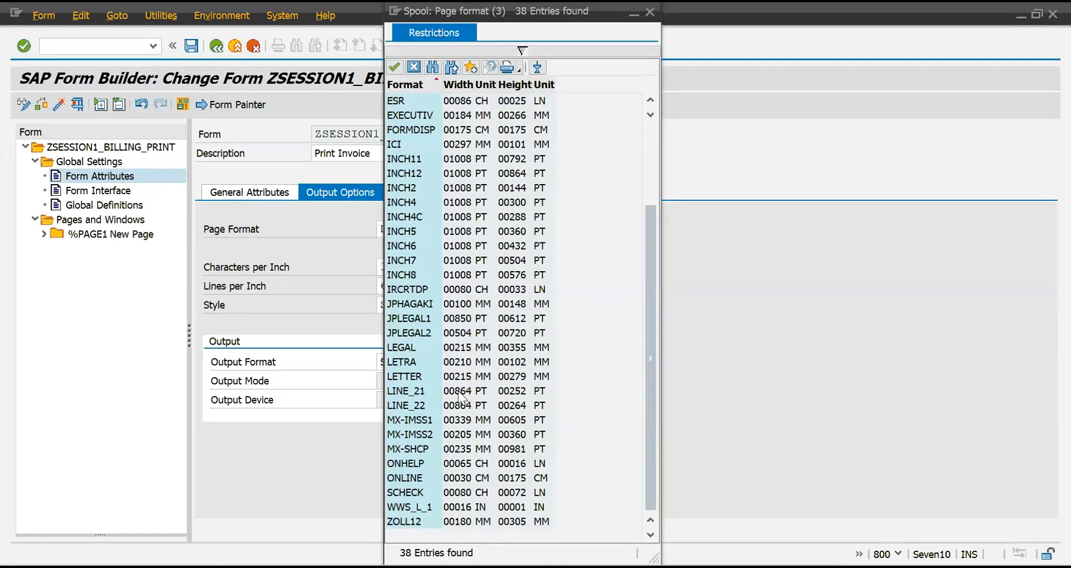
scroll(459, 397, "up", 3)
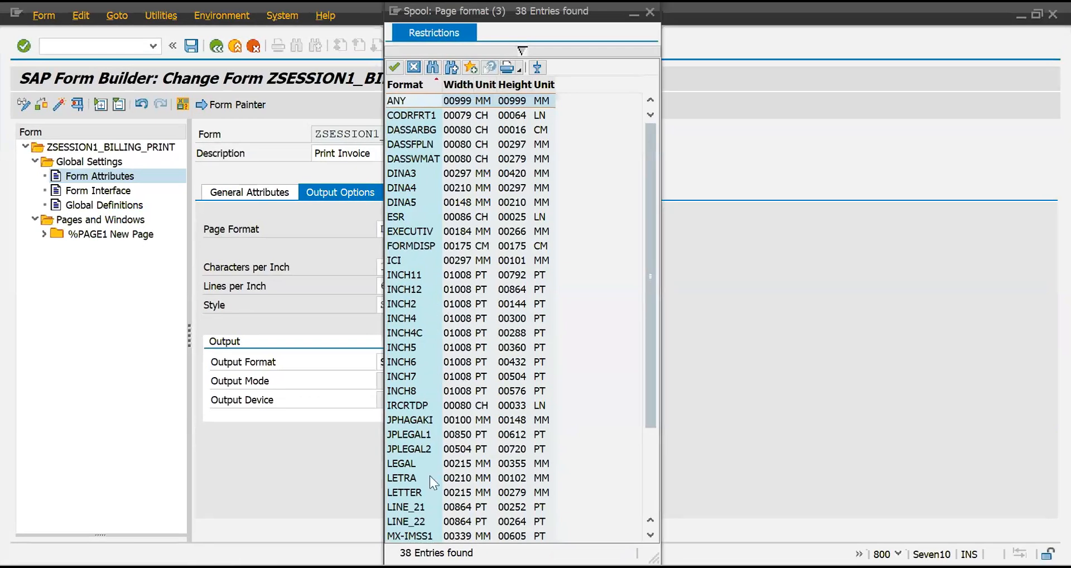
scroll(481, 472, "down", 3)
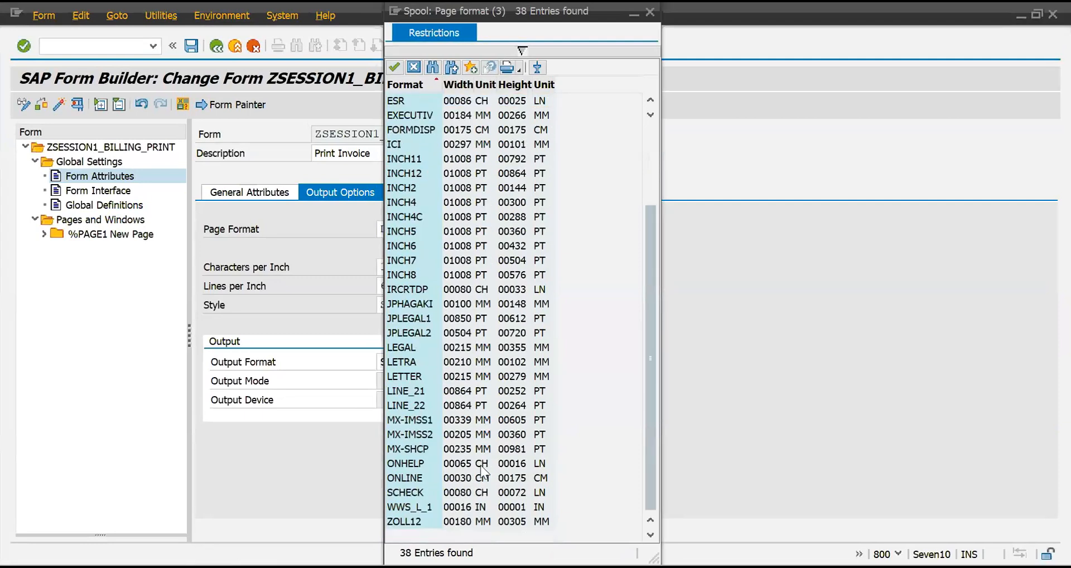
scroll(481, 466, "up", 3)
key("Escape")
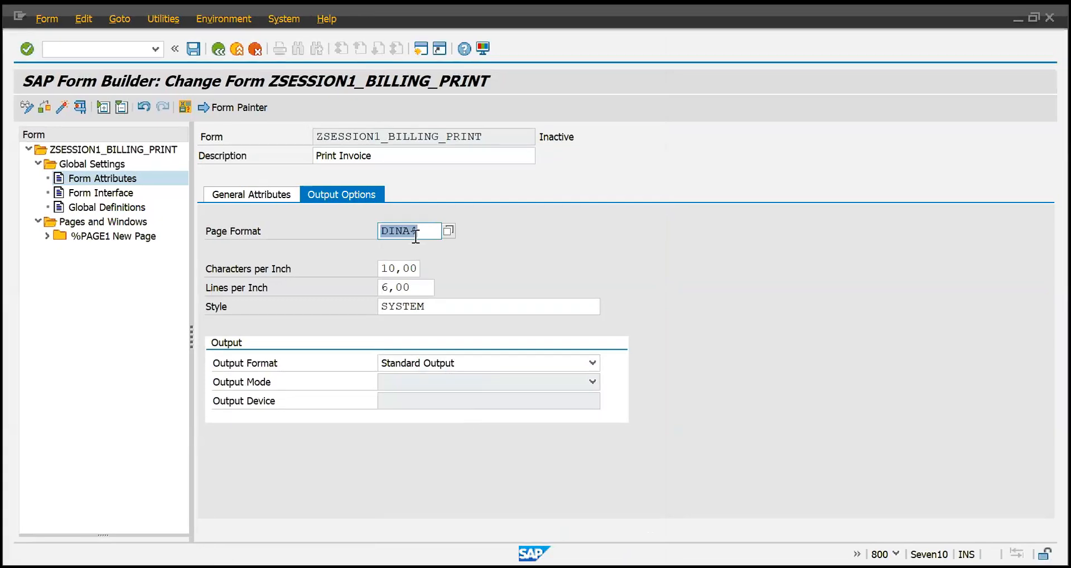
Examine the Page Format, Characters per Inch and Lines per Inch settings in the output options.
left_click(416, 236)
left_click_drag(426, 234, 386, 232)
left_click(421, 230)
left_click(274, 269)
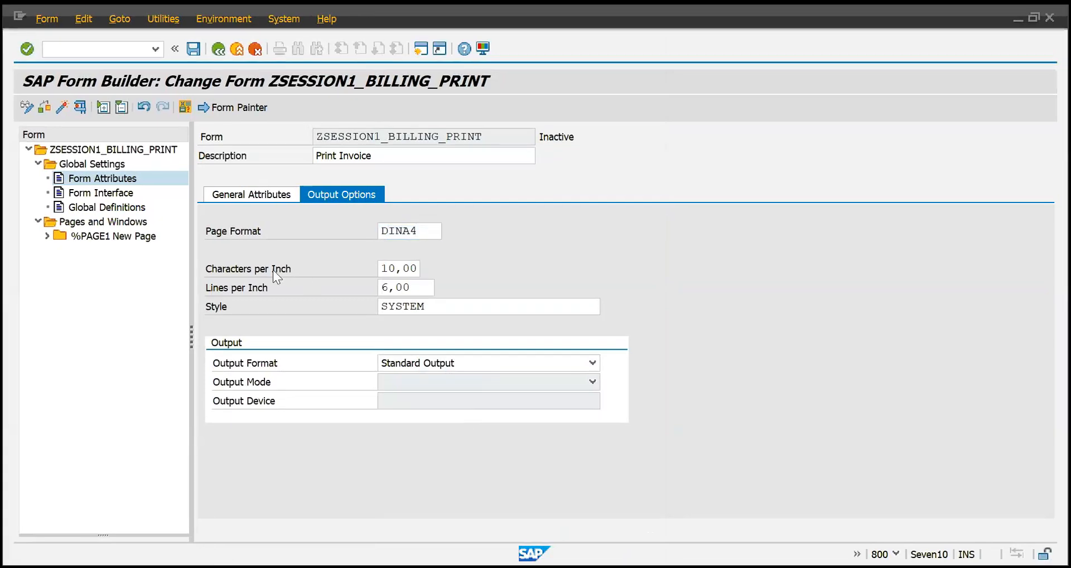
left_click_drag(385, 270, 418, 268)
left_click(417, 268)
mouse_move(383, 268)
left_mouse_down()
mouse_move(418, 269)
mouse_move(384, 288)
left_mouse_up()
left_click(418, 269)
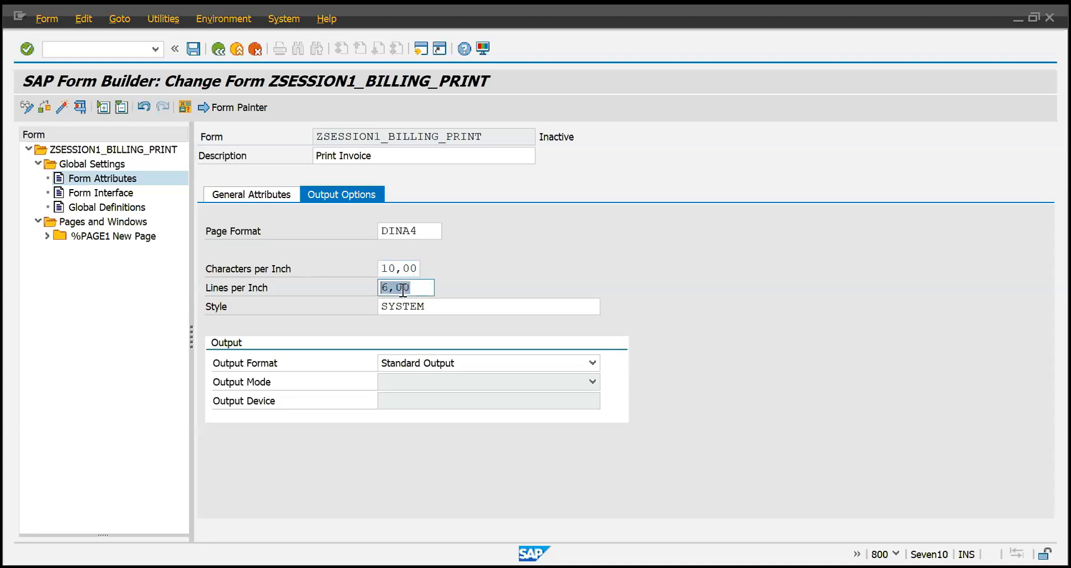
left_click(385, 287)
Examine the Style assigned to the form in the output options.
left_click(447, 312)
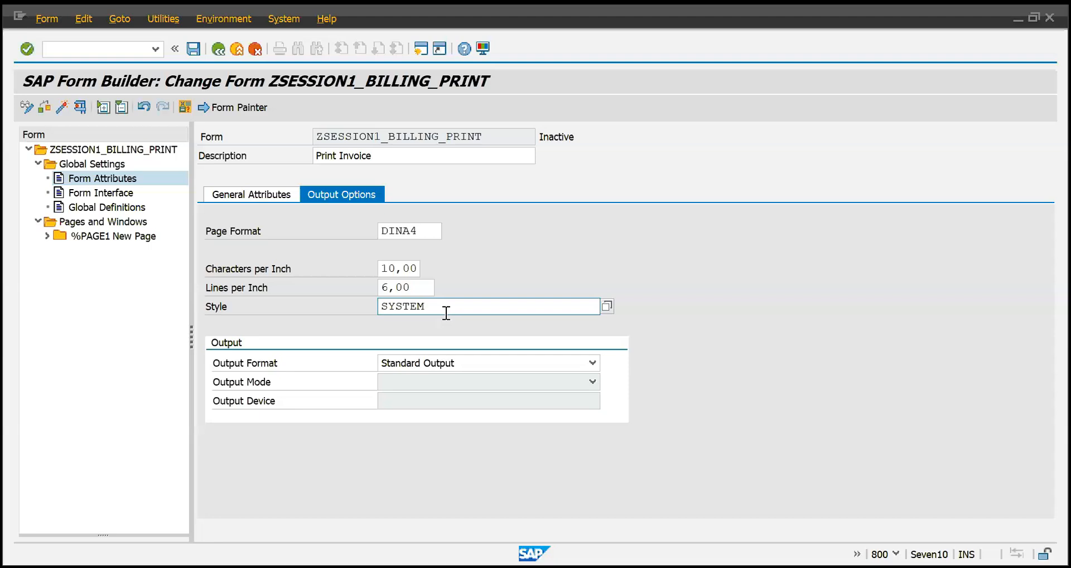
left_click_drag(476, 305, 380, 306)
left_click(429, 307)
left_click(446, 302)
left_click_drag(446, 301, 395, 306)
left_click(434, 310)
Check the form's Output Format setting and slightly widen the form tree area.
left_click(487, 364)
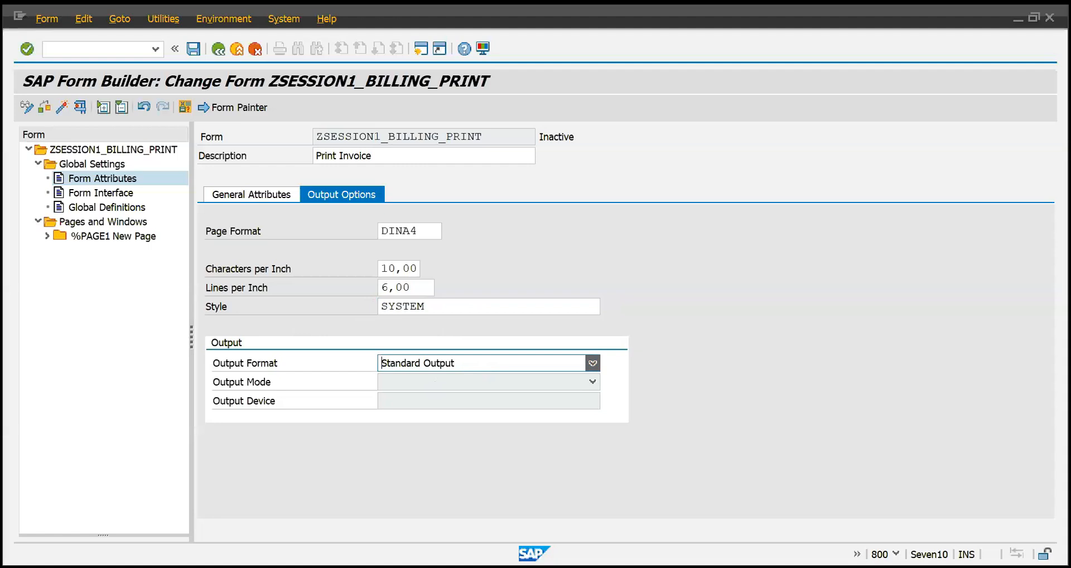
left_click(496, 363)
left_click(370, 272)
left_click(453, 358)
left_click_drag(191, 334, 211, 335)
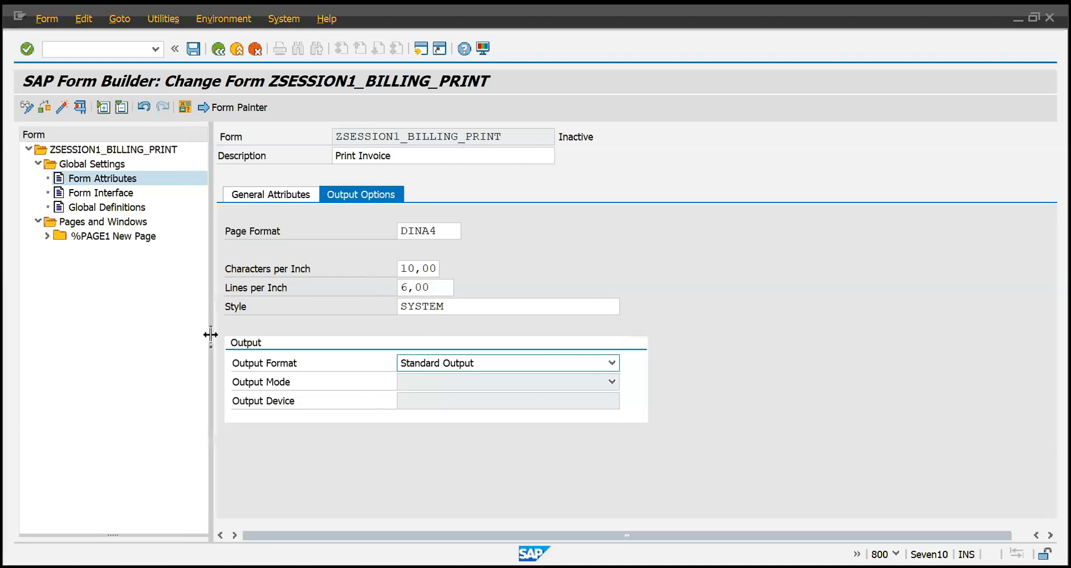
Display the Form Interface under Global Settings and examine its Import parameters.
left_click(96, 192)
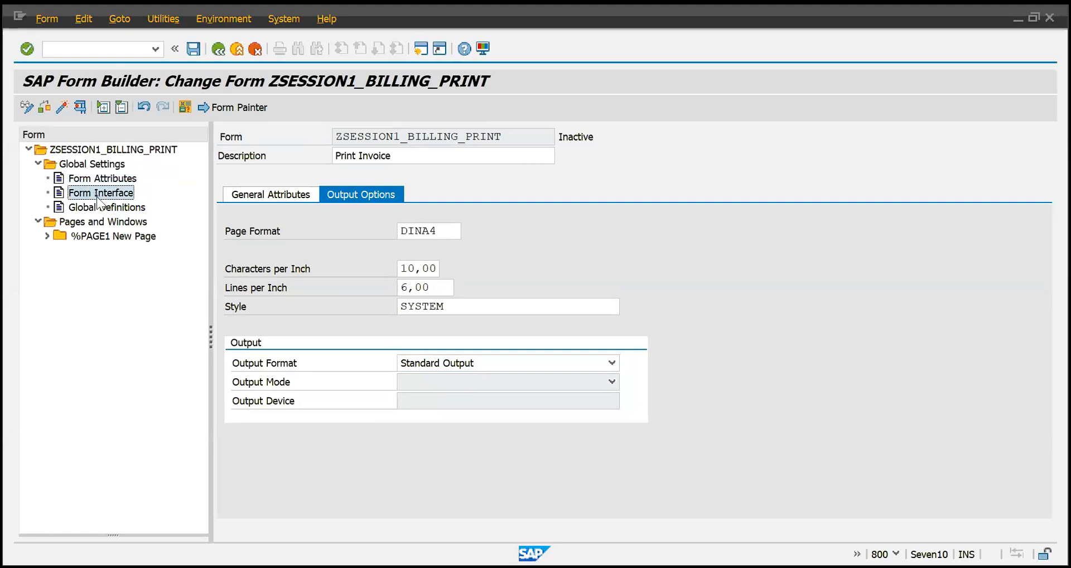
left_click(99, 207)
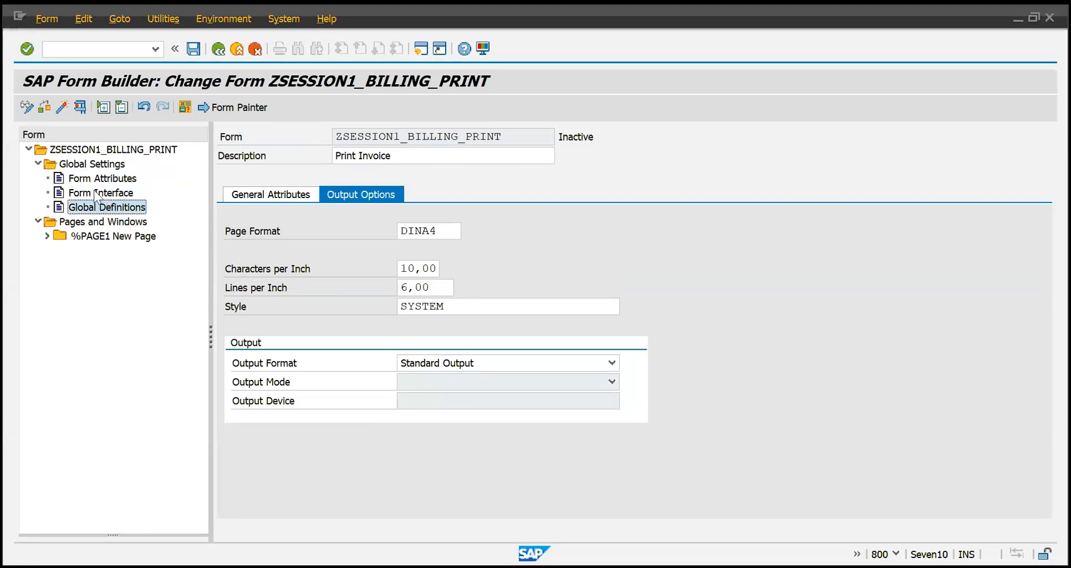
left_click(96, 194)
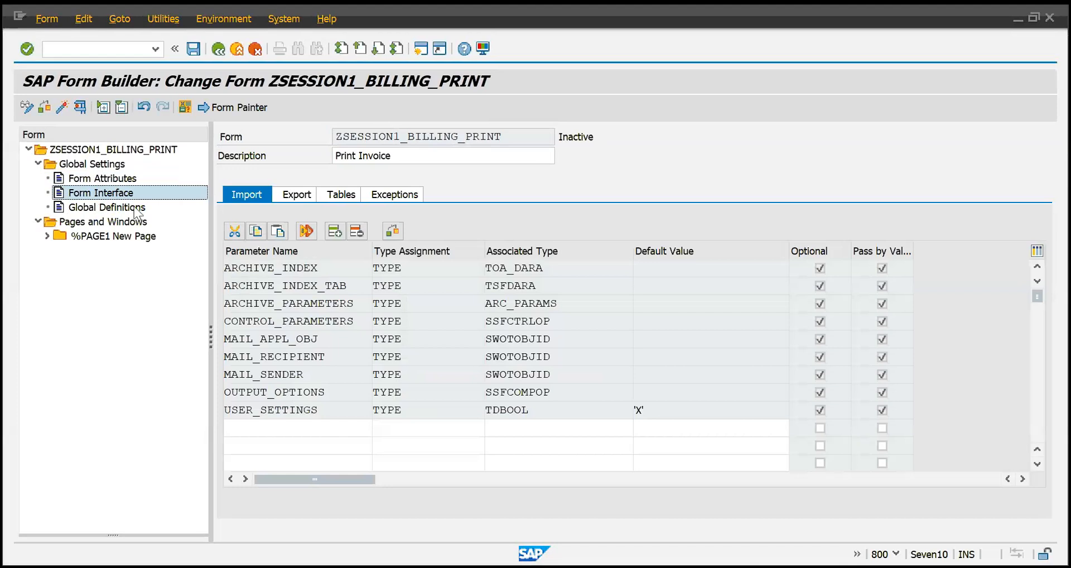
left_click(311, 320)
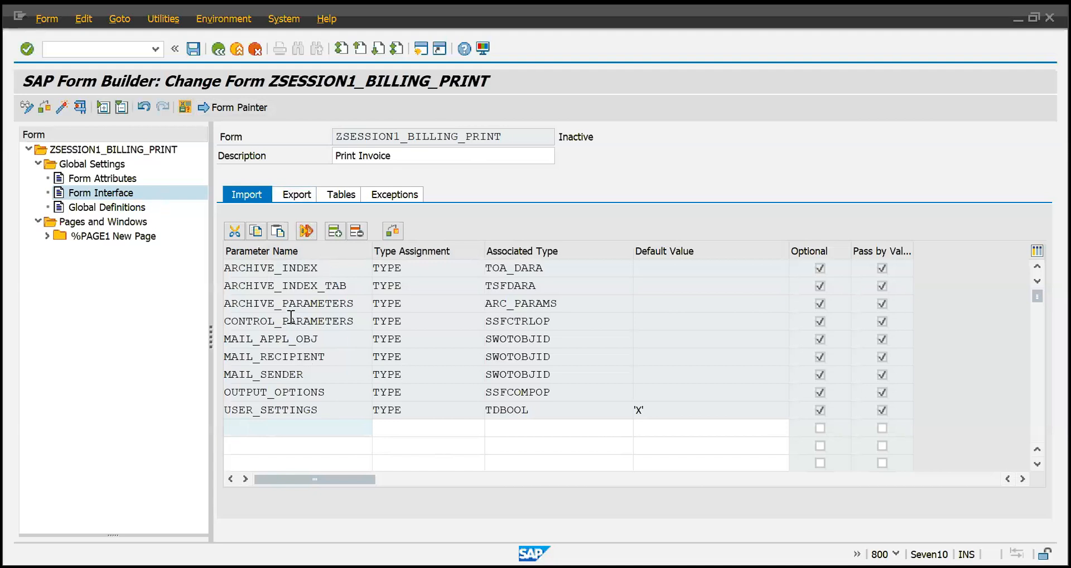
Save the form ZSESSION1_BILLING_PRINT as a local object and activate it.
left_click(307, 270)
key("ctrl+s")
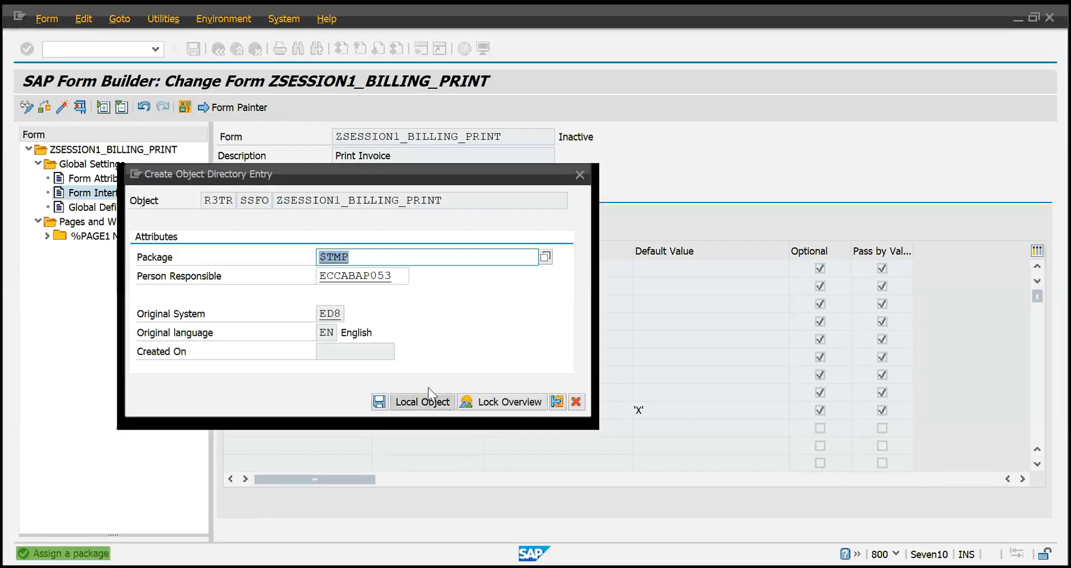
left_click(428, 398)
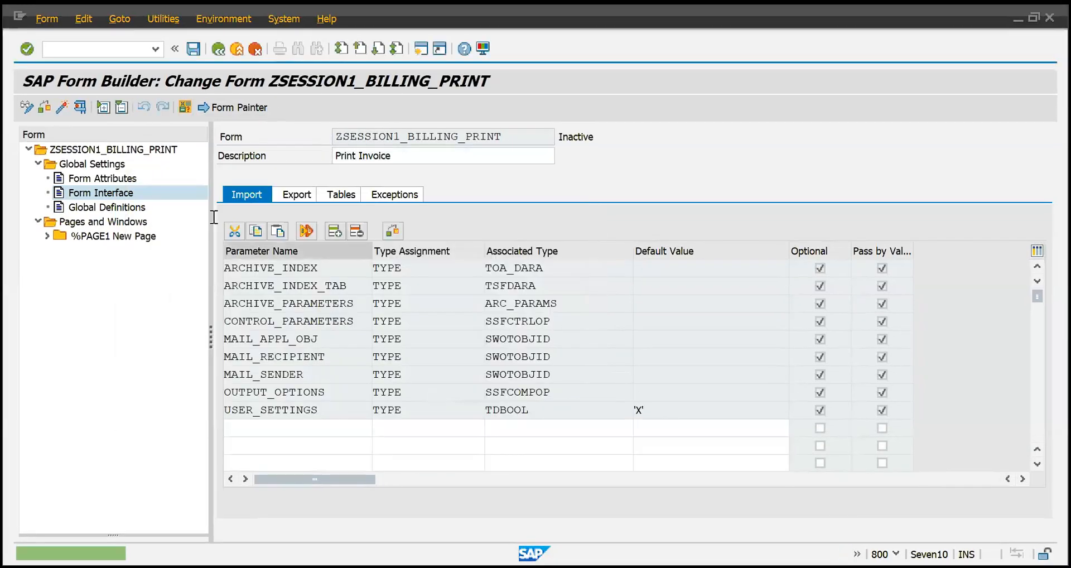
left_click(63, 106)
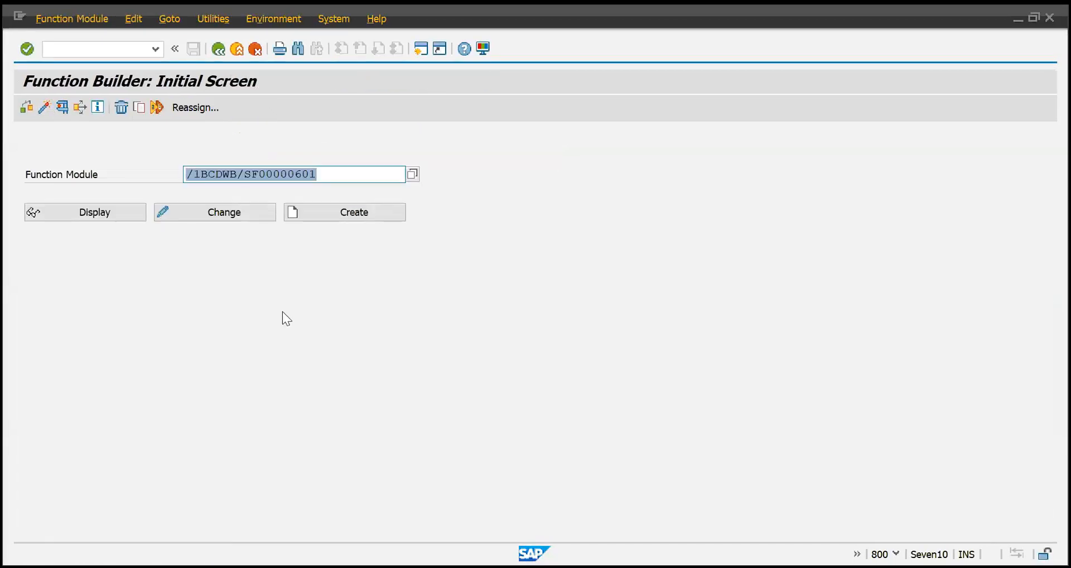
Display the form's generated function module and examine its name, function group and short text in the attributes.
key("F8")
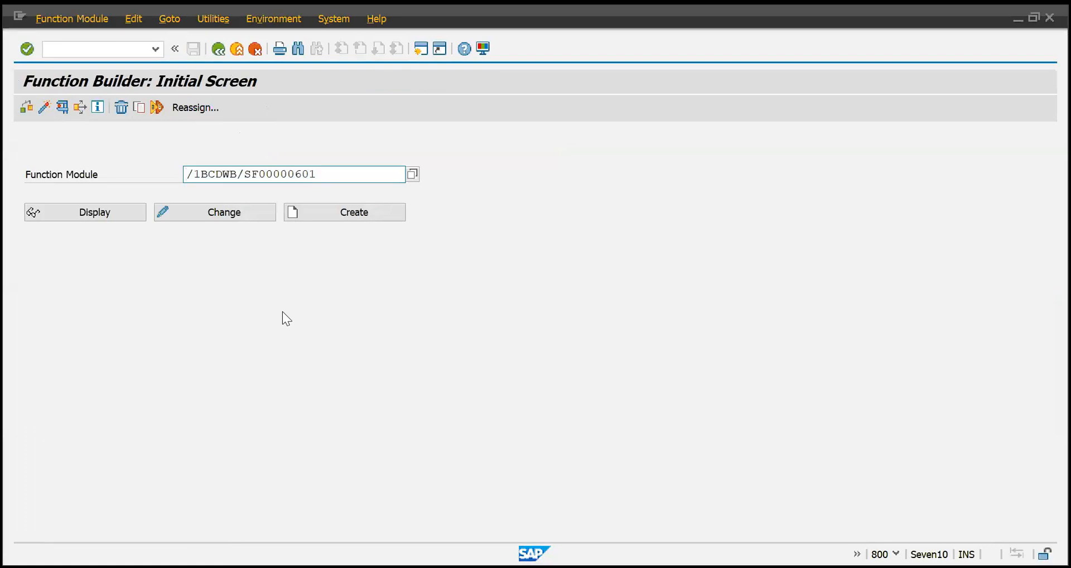
left_click(86, 213)
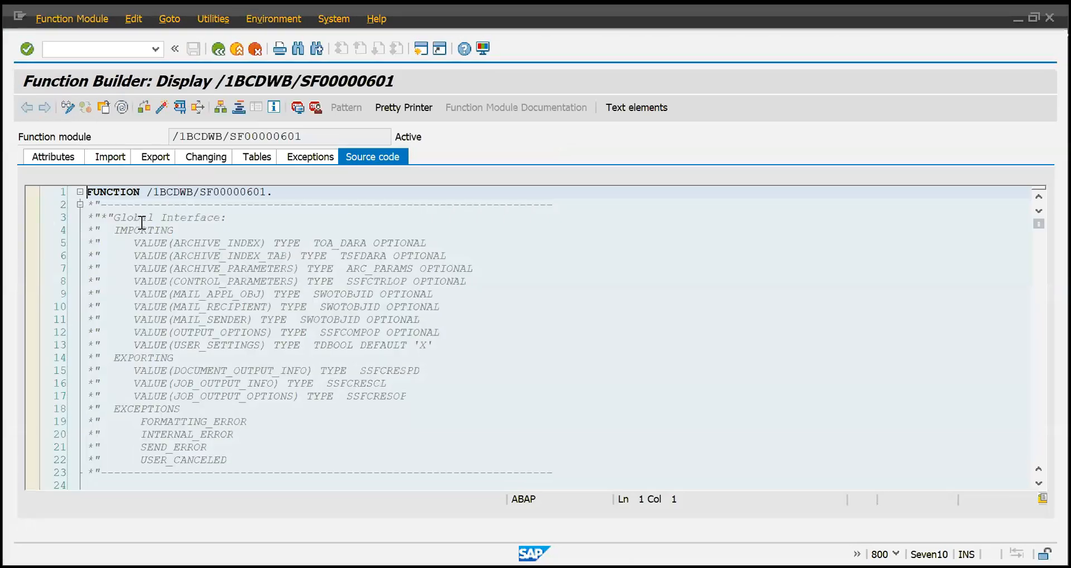
left_click(44, 159)
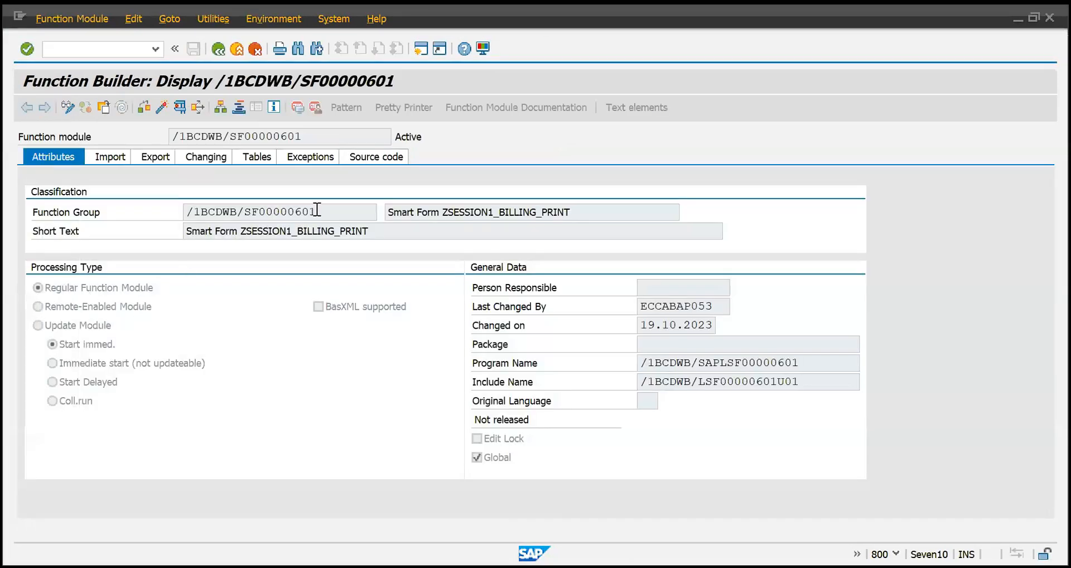
left_click_drag(316, 211, 135, 211)
left_click_drag(388, 229, 127, 229)
left_click_drag(315, 136, 105, 134)
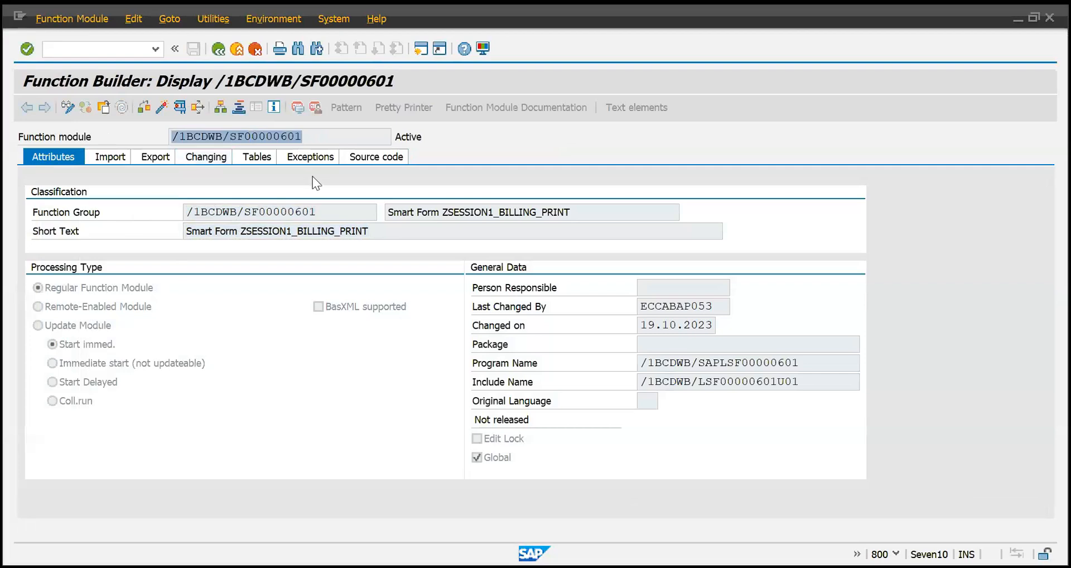
Return to the form interface and review the Import parameters from ARCHIVE_INDEX to MAIL_SENDER.
key("F3")
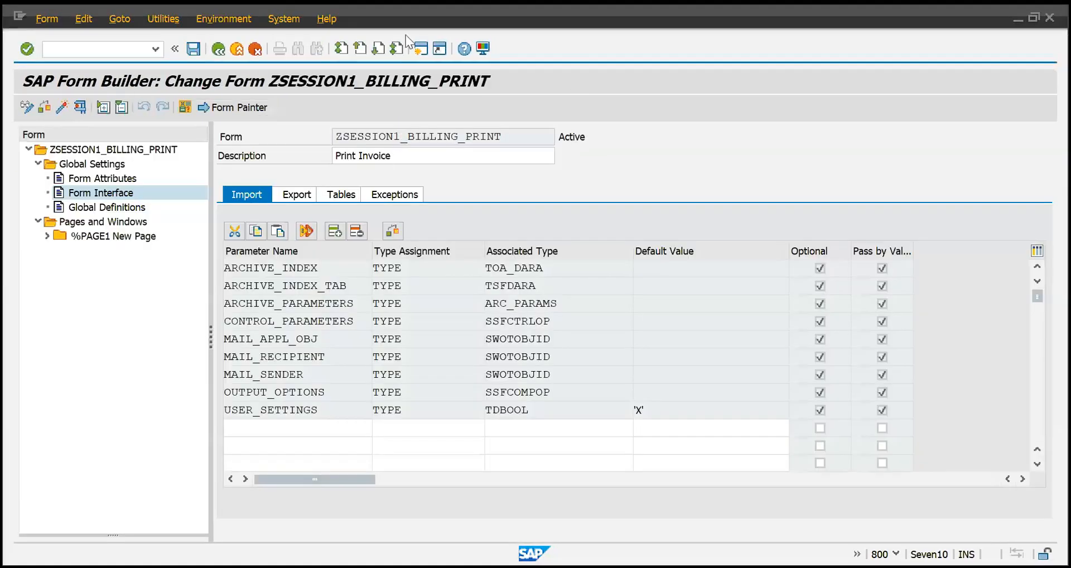
left_click_drag(325, 269, 182, 266)
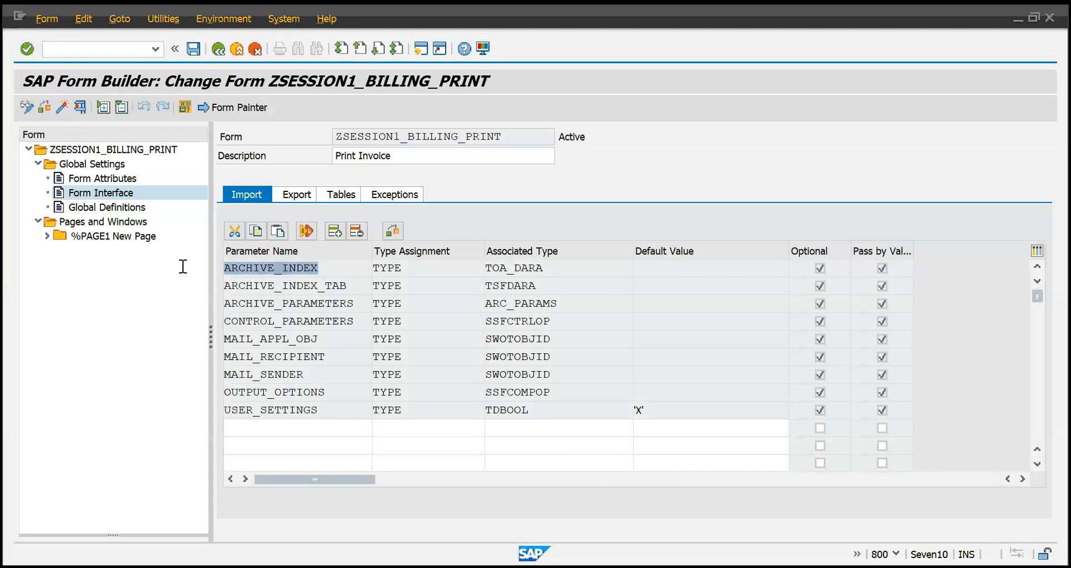
double_click(367, 286)
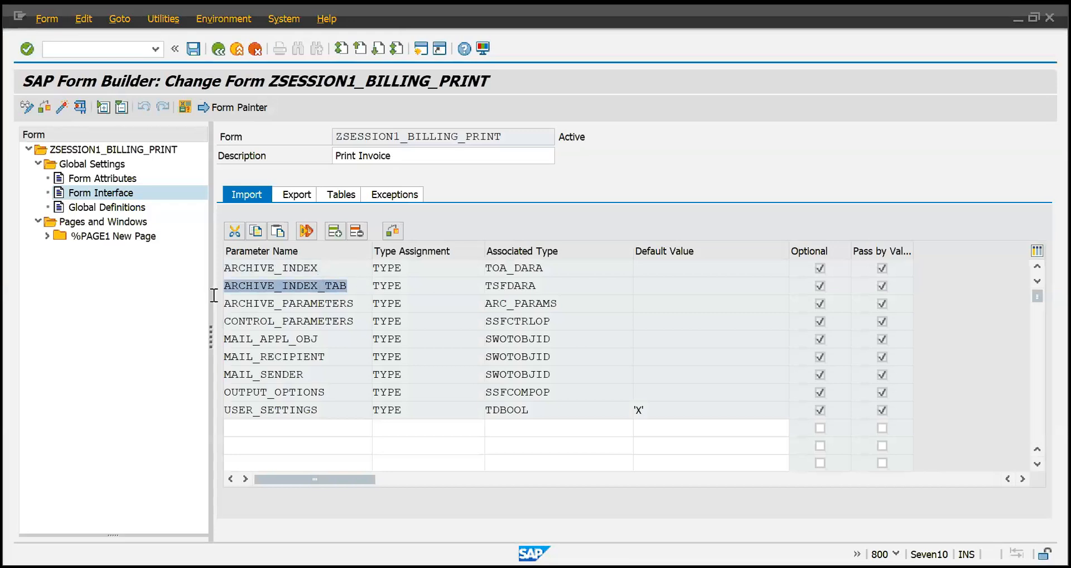
double_click(358, 327)
left_click_drag(336, 354, 184, 351)
double_click(301, 374)
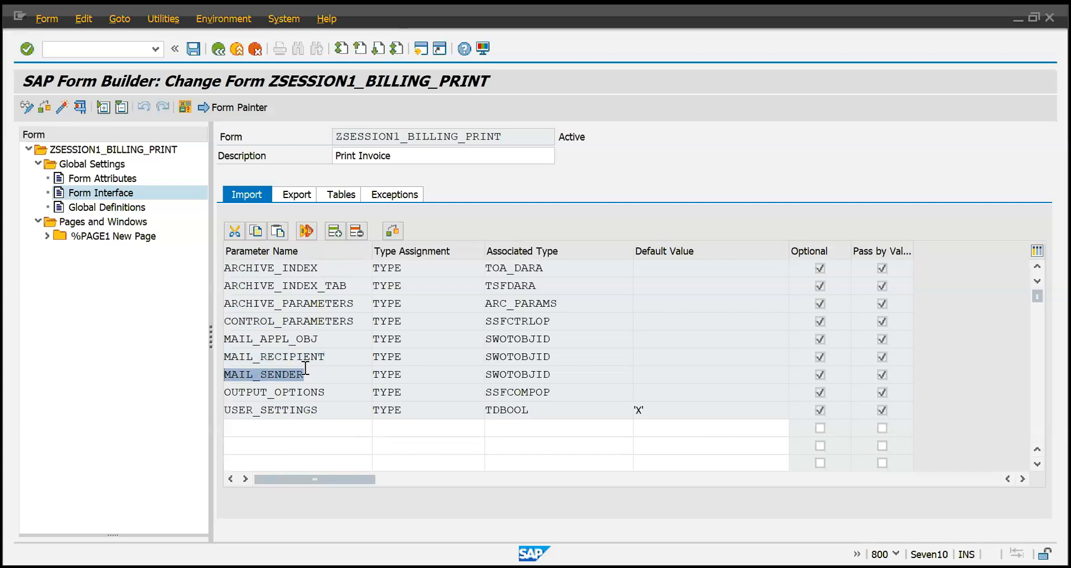
left_click(327, 375)
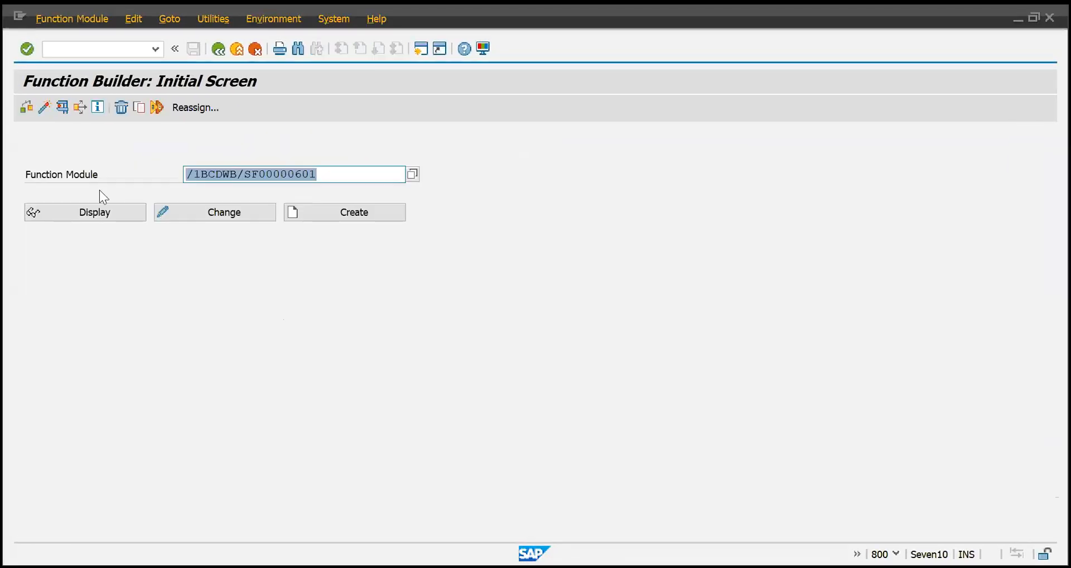
Examine the generated function module's test parameters and its Import, Export, Changing and Tables definitions, ending back in the form.
left_click(94, 201)
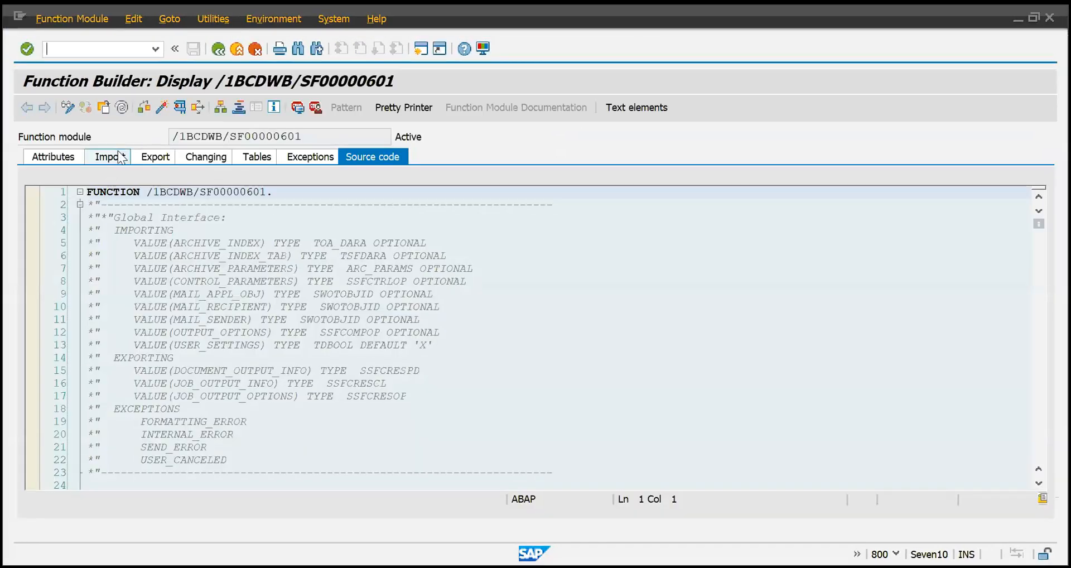
left_click(120, 158)
left_click(153, 154)
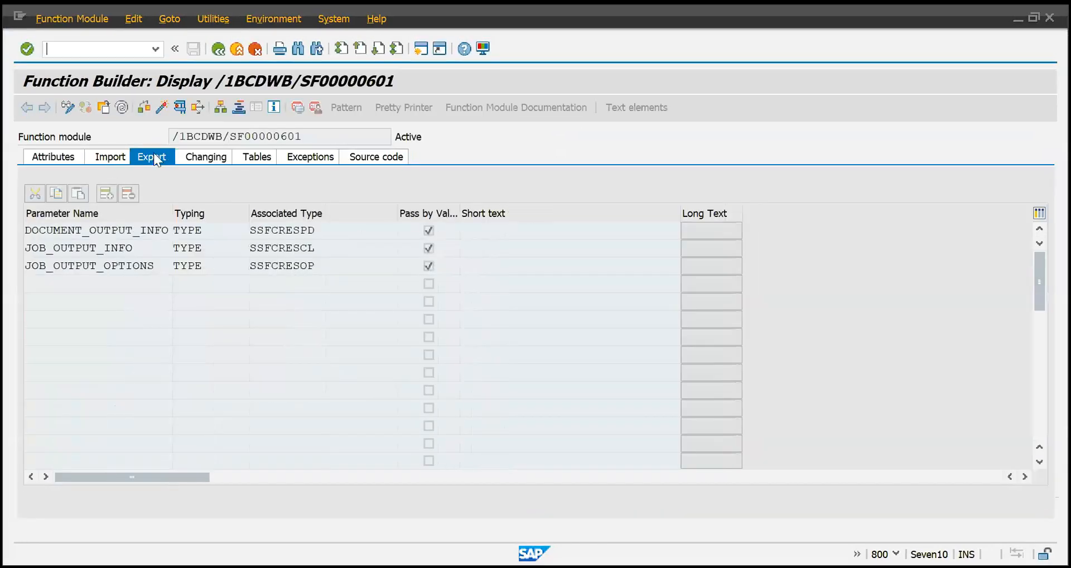
left_click(206, 157)
left_click(236, 157)
key("F3")
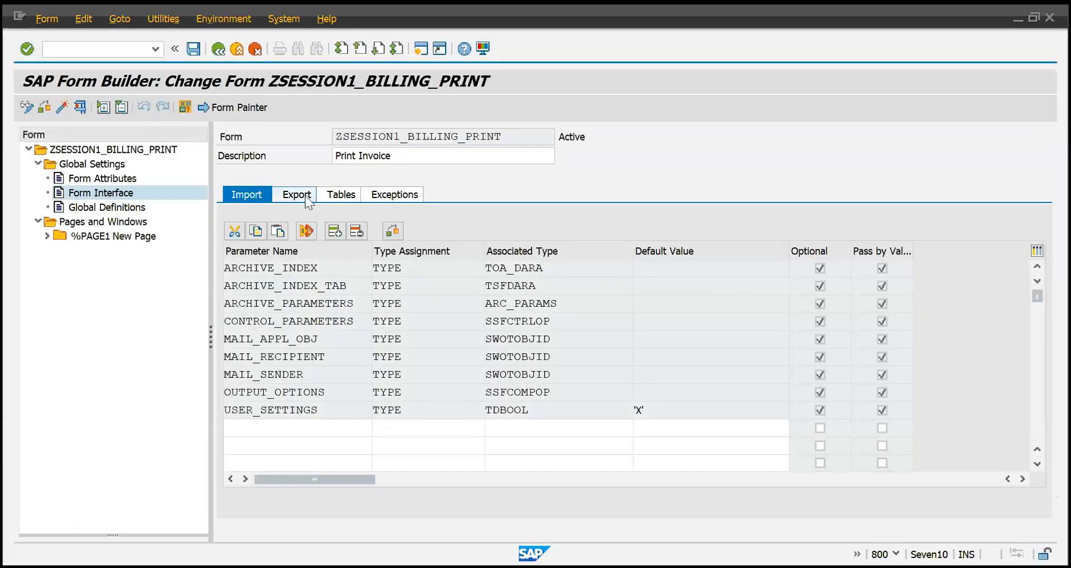
Examine the form interface's Export, Tables and Exceptions definitions and return to its Import parameters.
left_click(306, 197)
left_click(332, 195)
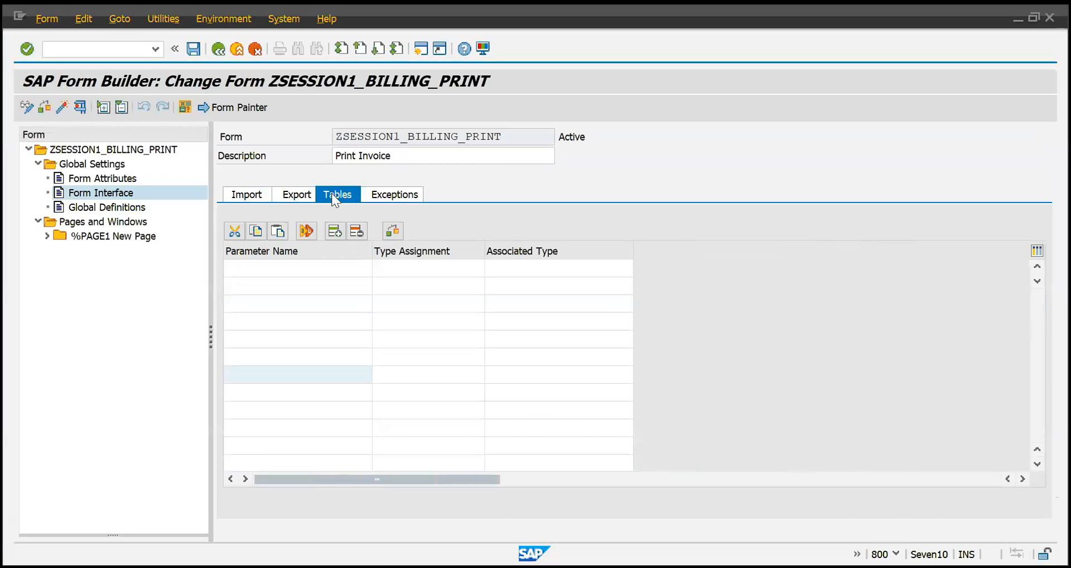
left_click(396, 196)
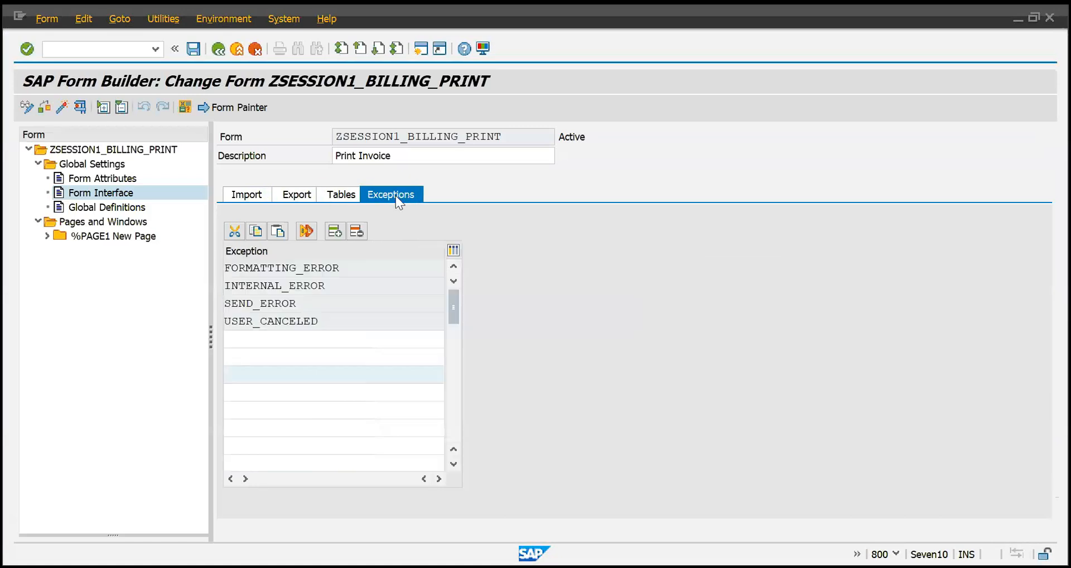
left_click(253, 198)
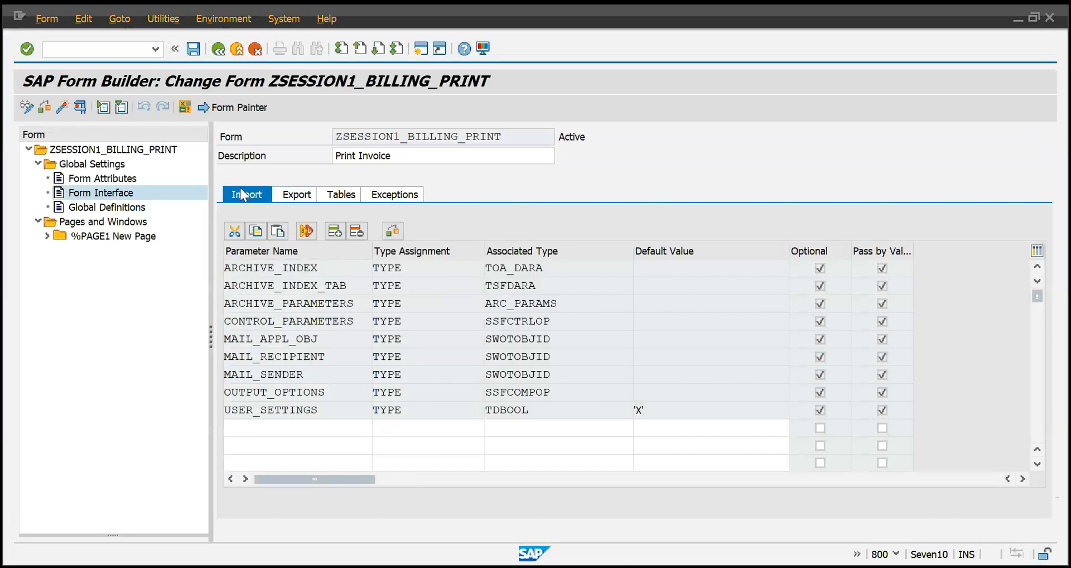
left_click(132, 210)
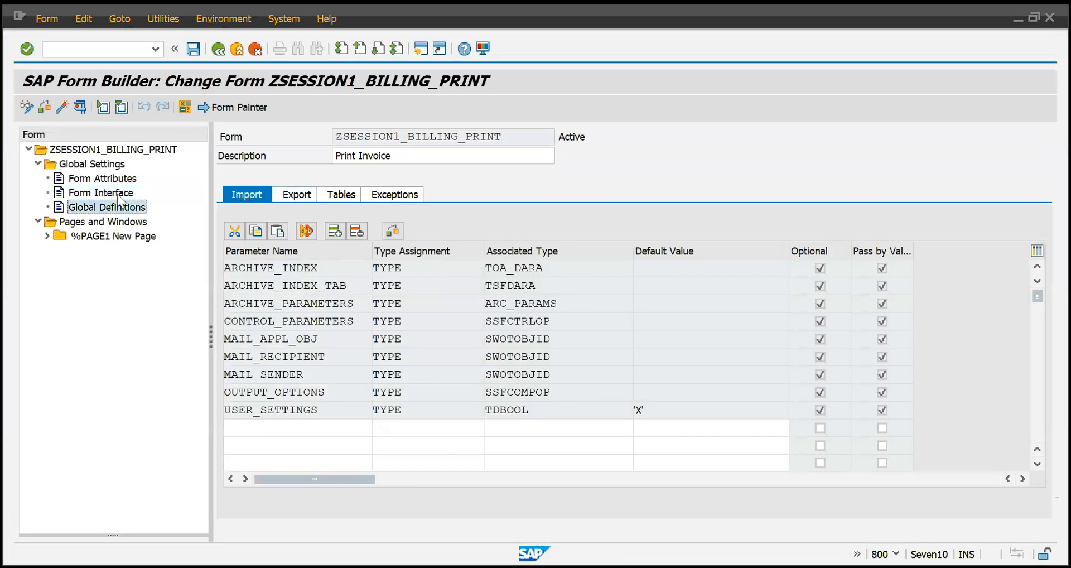
left_click(119, 196)
left_click(271, 431)
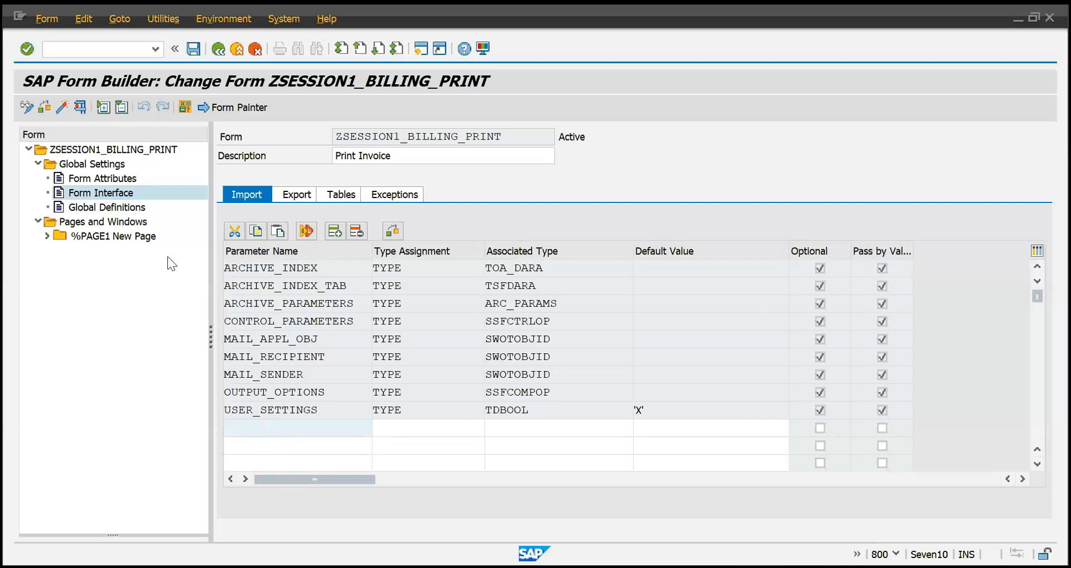
Display the form's Global Definitions, examine the Global Data area, and expand %PAGE1 New Page in the form tree.
left_click(95, 208)
left_click(265, 267)
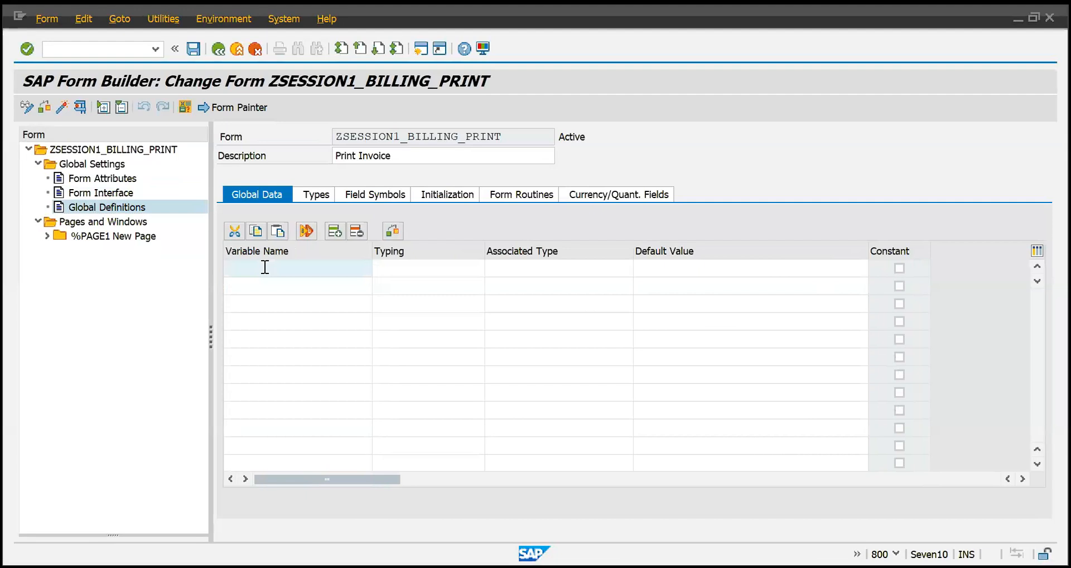
left_click(46, 236)
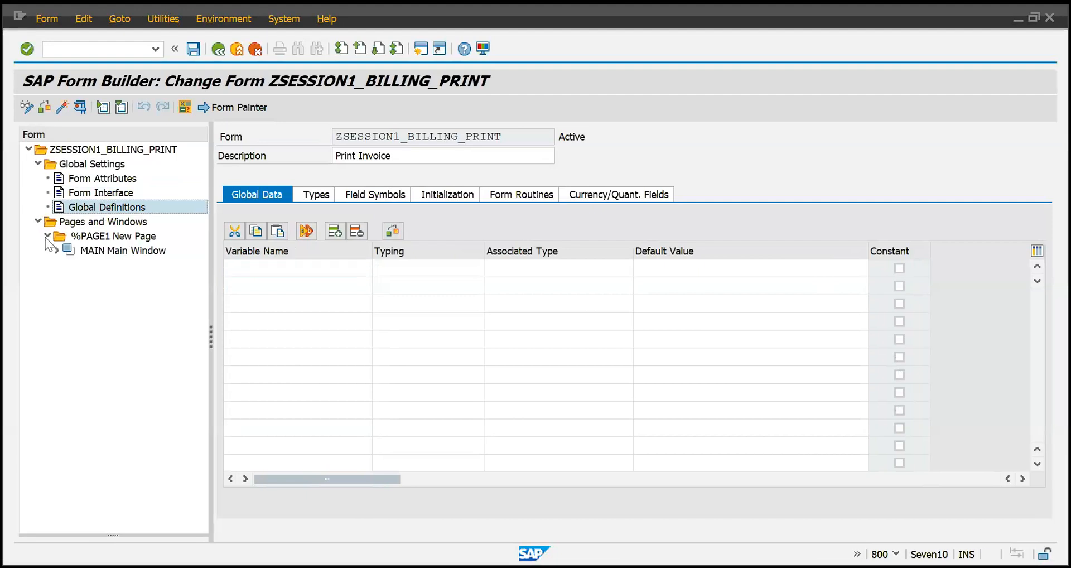
left_click(57, 250)
left_click(57, 250)
left_click(277, 274)
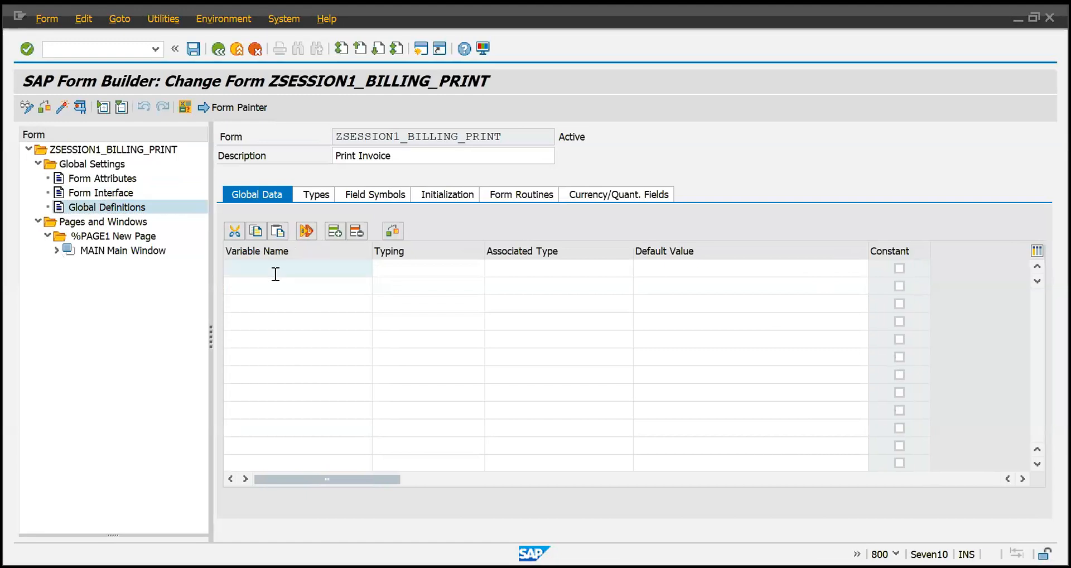
left_click(296, 280)
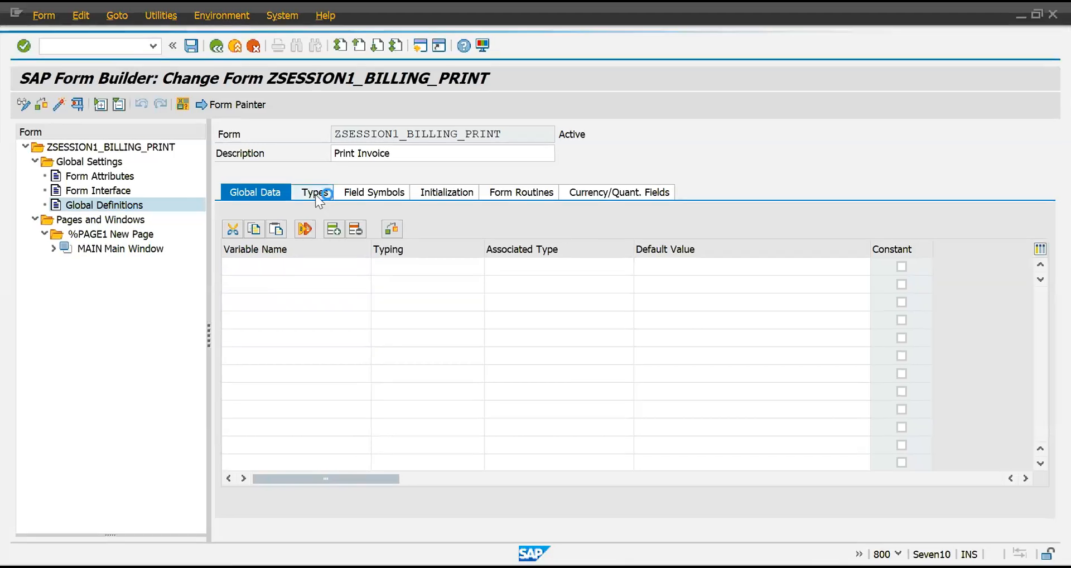
Examine the Types and Field Symbols areas of the Global Definitions.
left_click(315, 195)
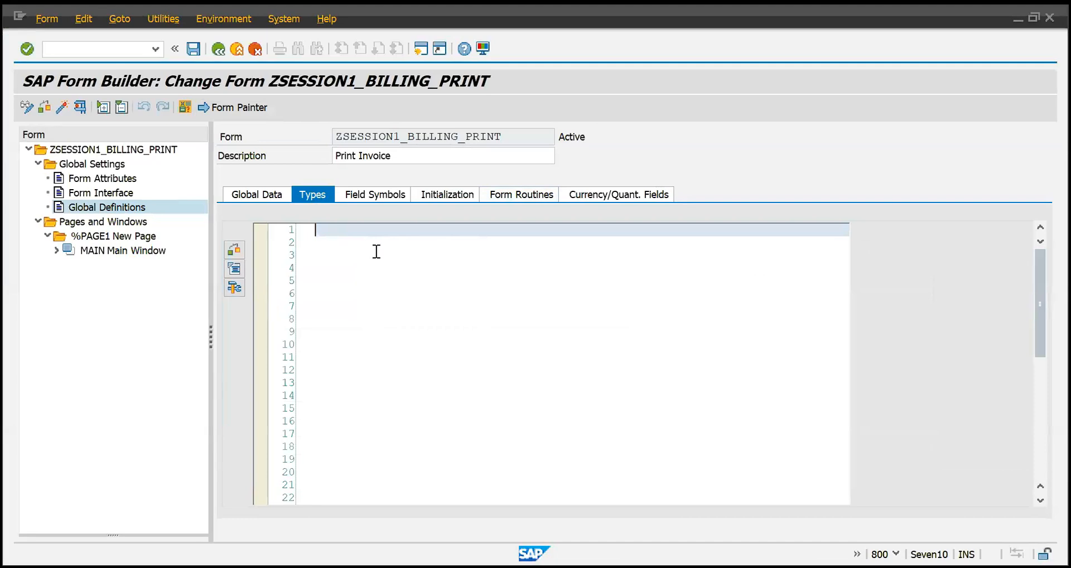
left_click(378, 196)
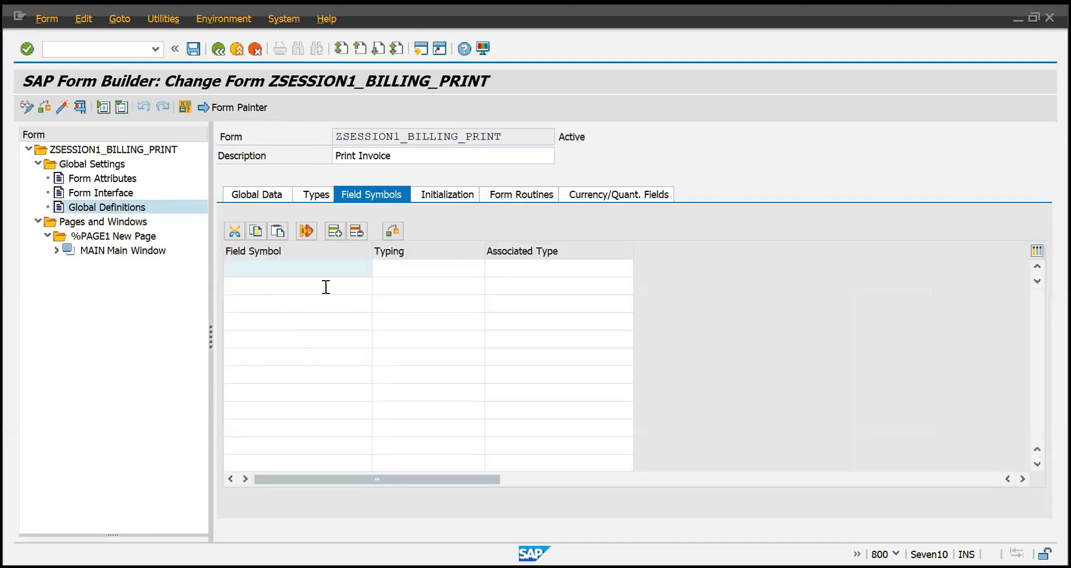
left_click(457, 275)
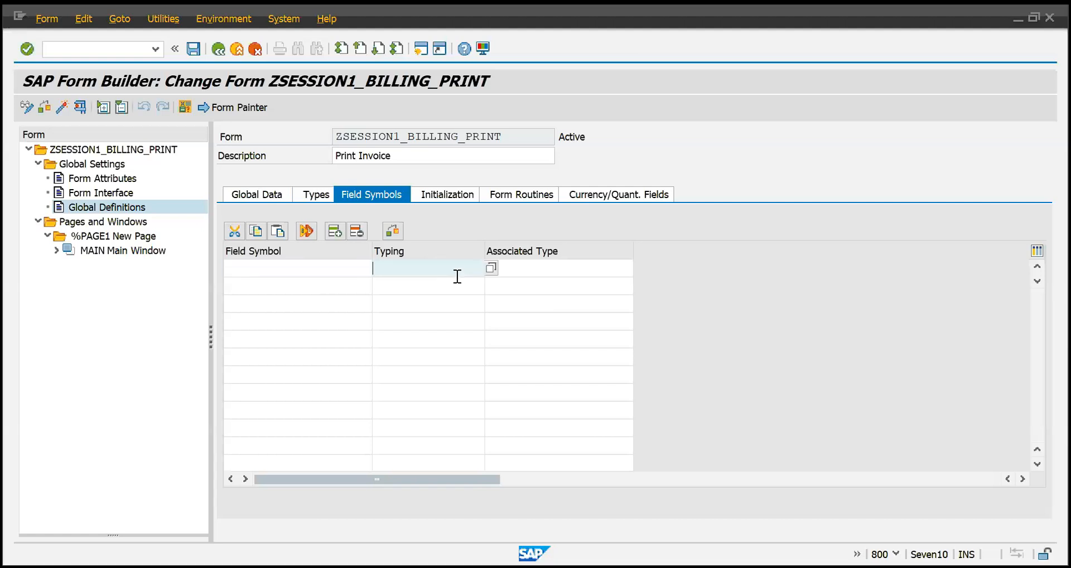
Examine the Initialization, Form Routines and Currency/Quant. Fields areas of the Global Definitions.
left_click(445, 191)
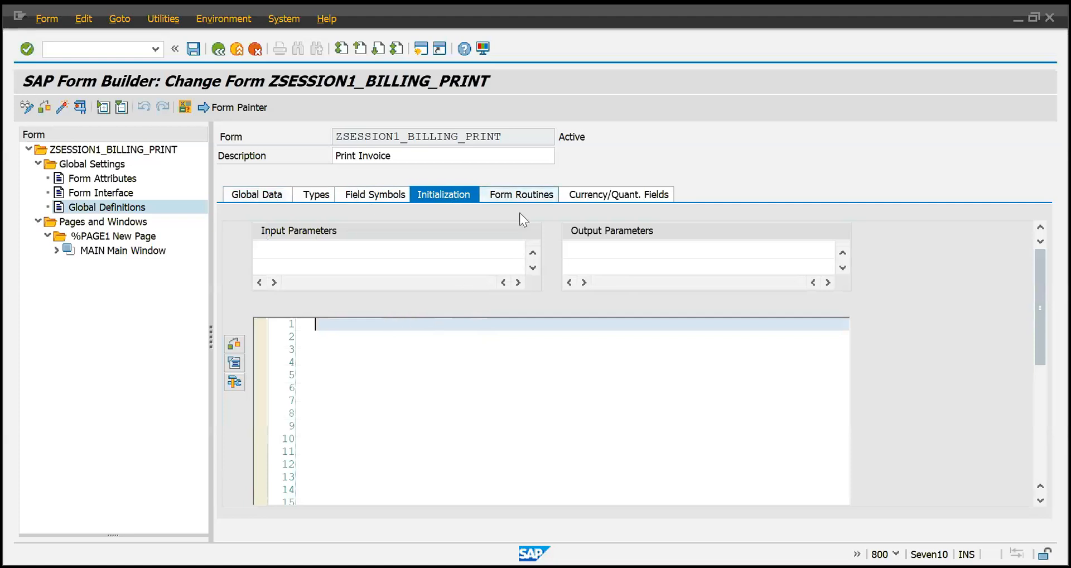
left_click(508, 195)
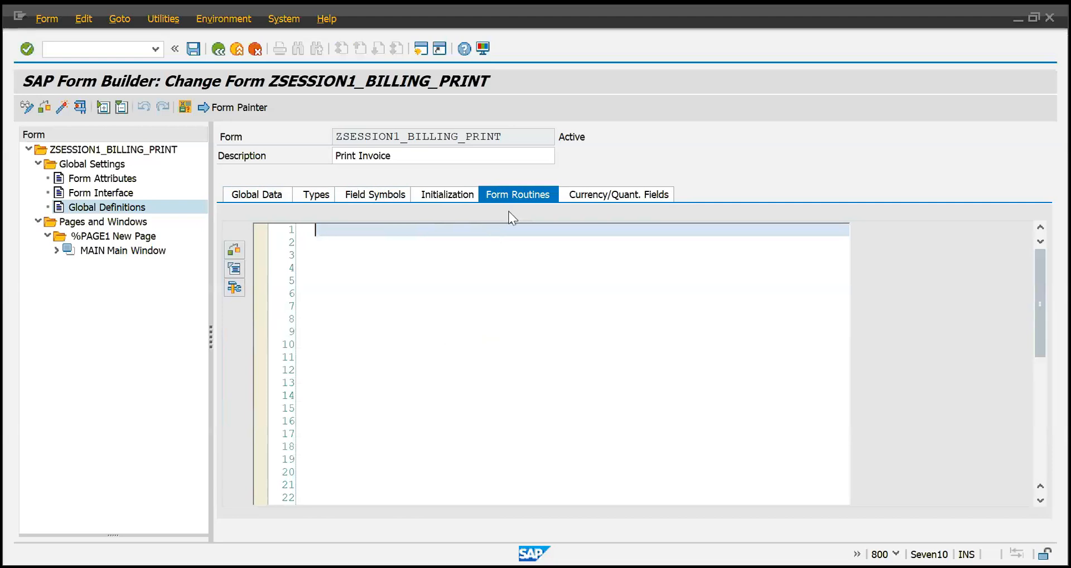
left_click(596, 195)
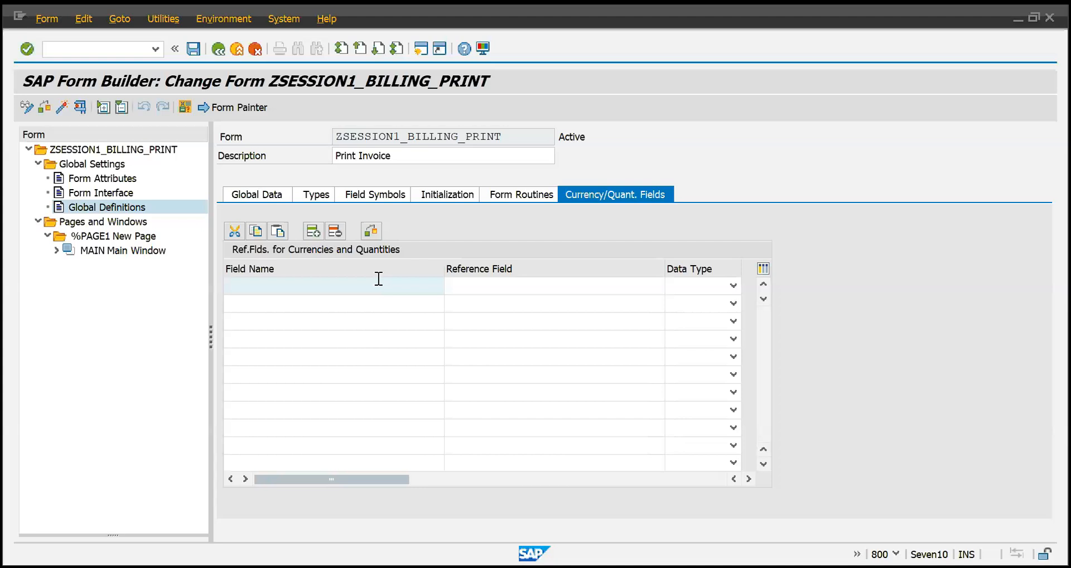
left_click(515, 287)
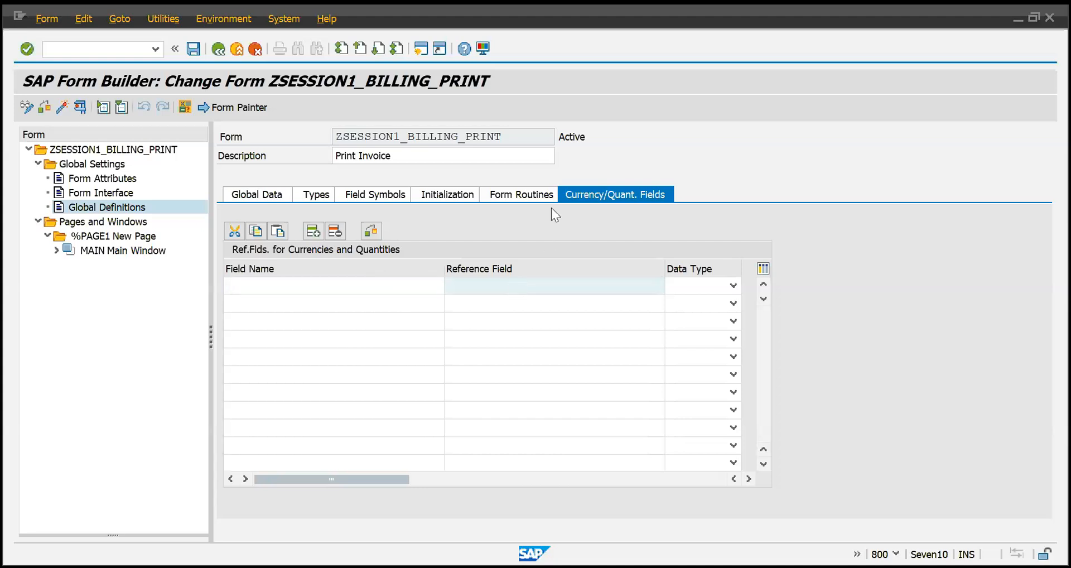
Examine the Field Name and Reference Field columns of Currency/Quant. Fields and return to Global Data.
left_click(404, 288)
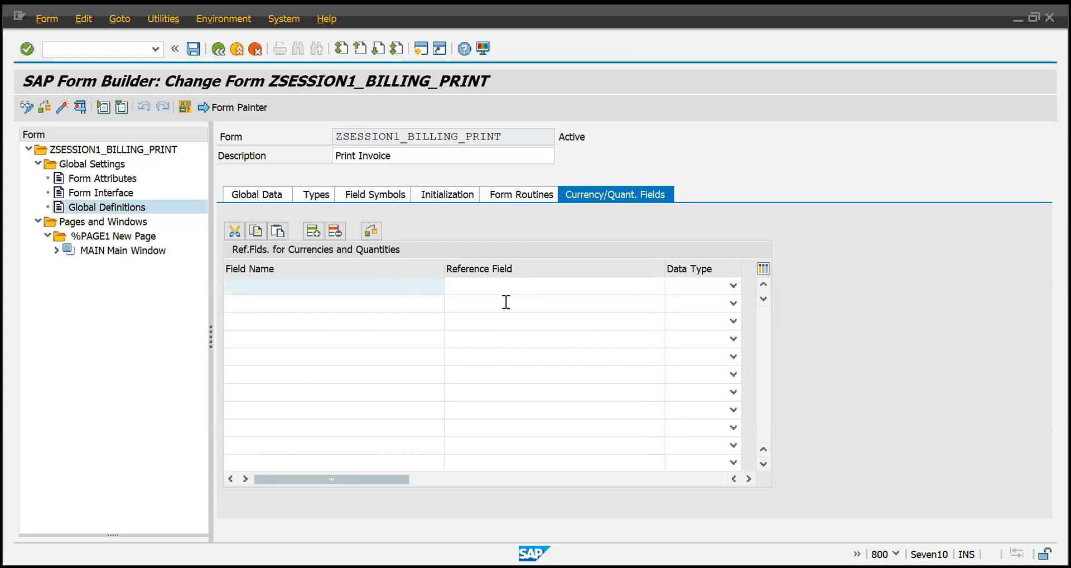
left_click(496, 296)
left_click(415, 290)
left_click(411, 299)
left_click(375, 290)
left_click(239, 195)
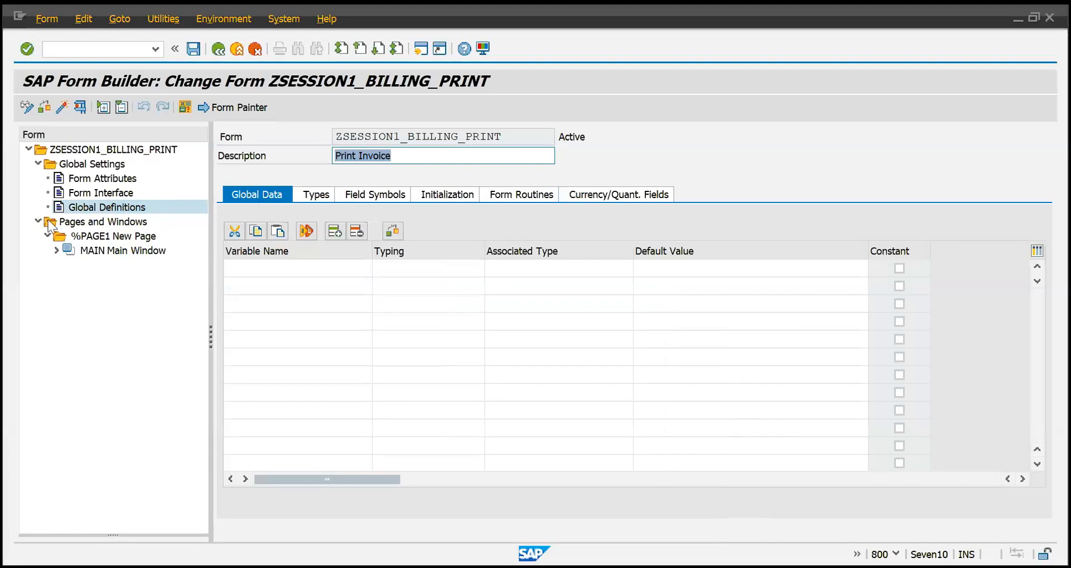
Examine the Pages and Windows branch and display the general attributes of %PAGE1 New Page.
left_click(85, 224)
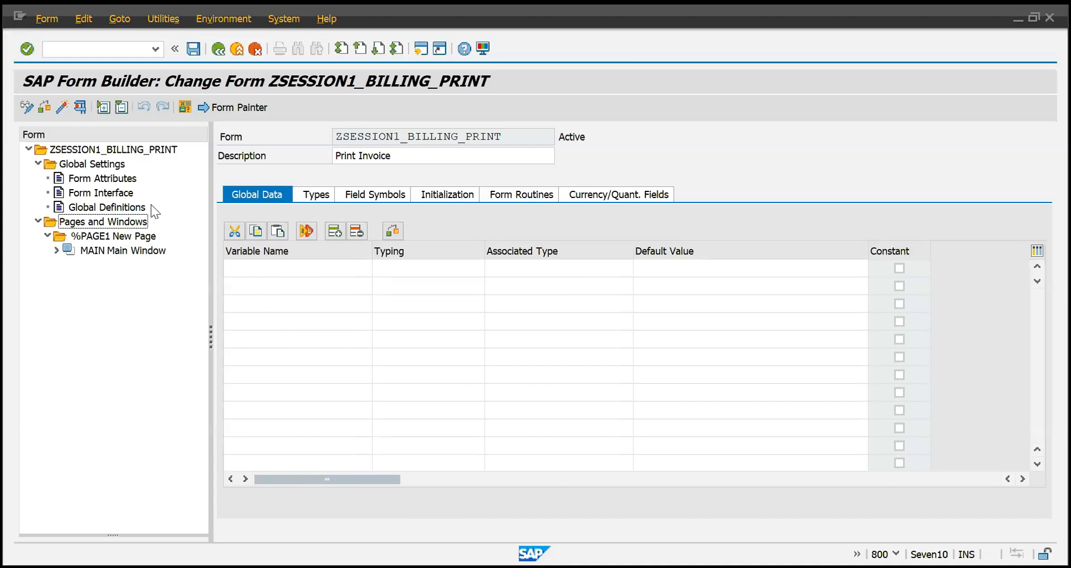
left_click(48, 236)
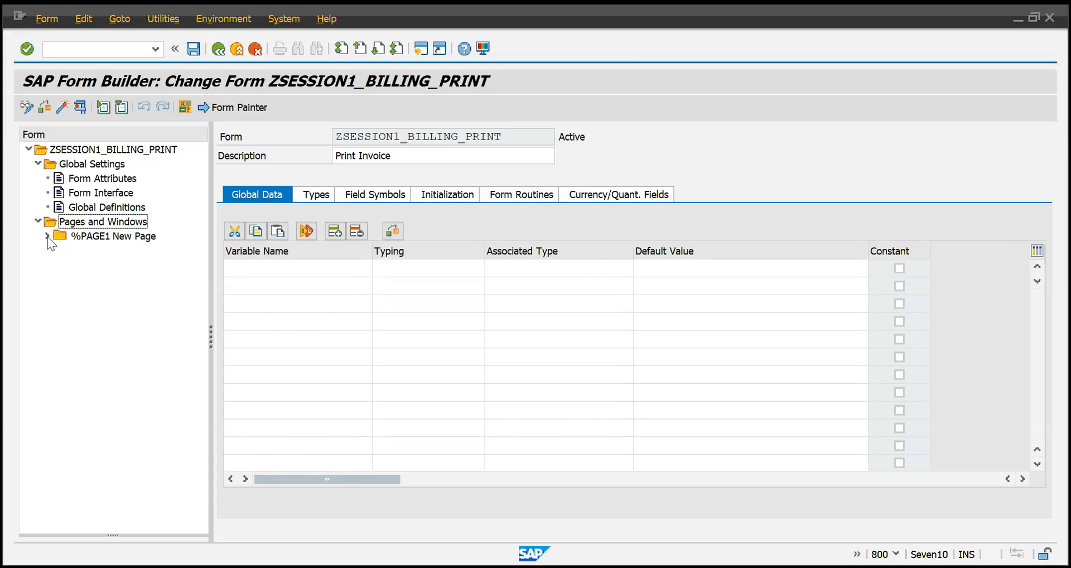
left_click(47, 236)
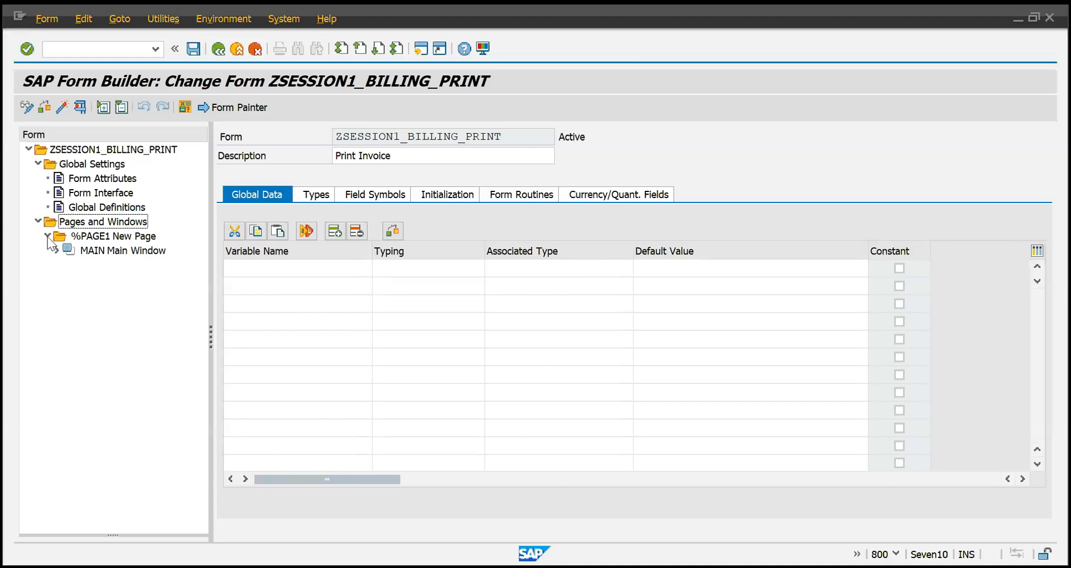
left_click(98, 239)
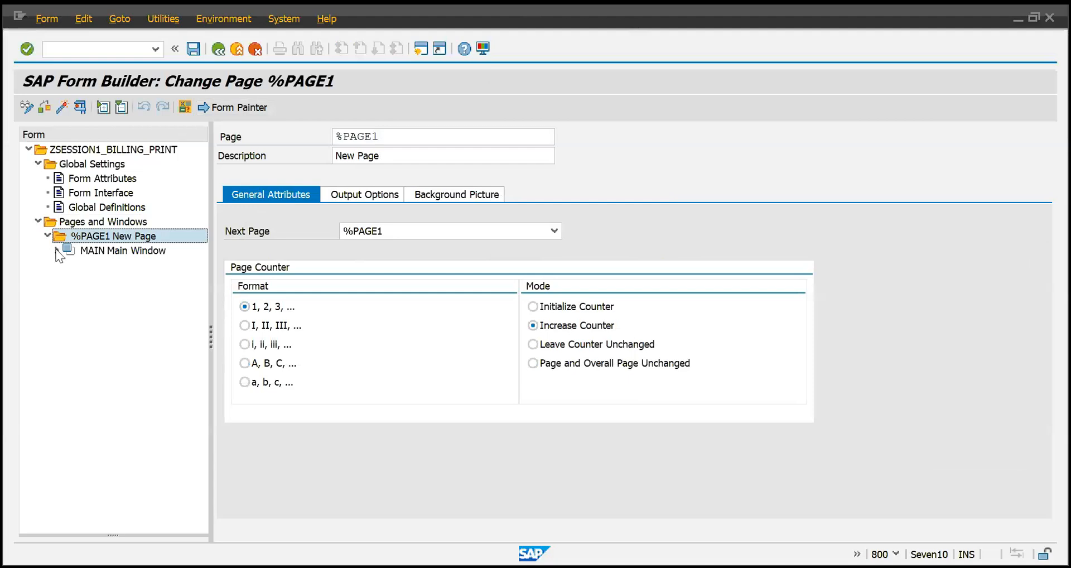
left_click(90, 250)
left_click(98, 238)
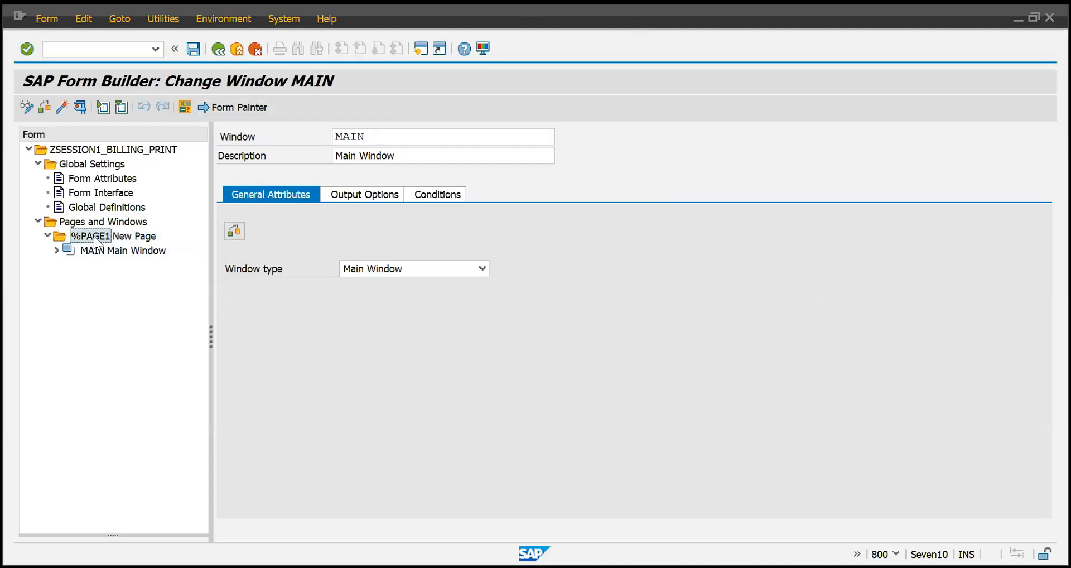
Open the Form Painter for %PAGE1, enlarge the layout area and set its zoom to 25 %.
left_click(246, 109)
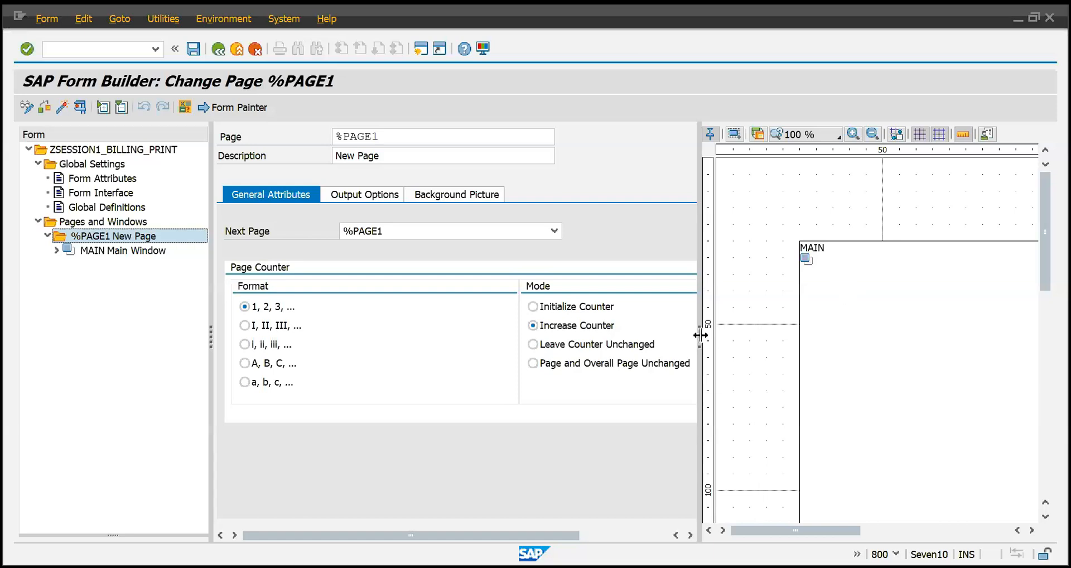
left_click_drag(701, 335, 360, 346)
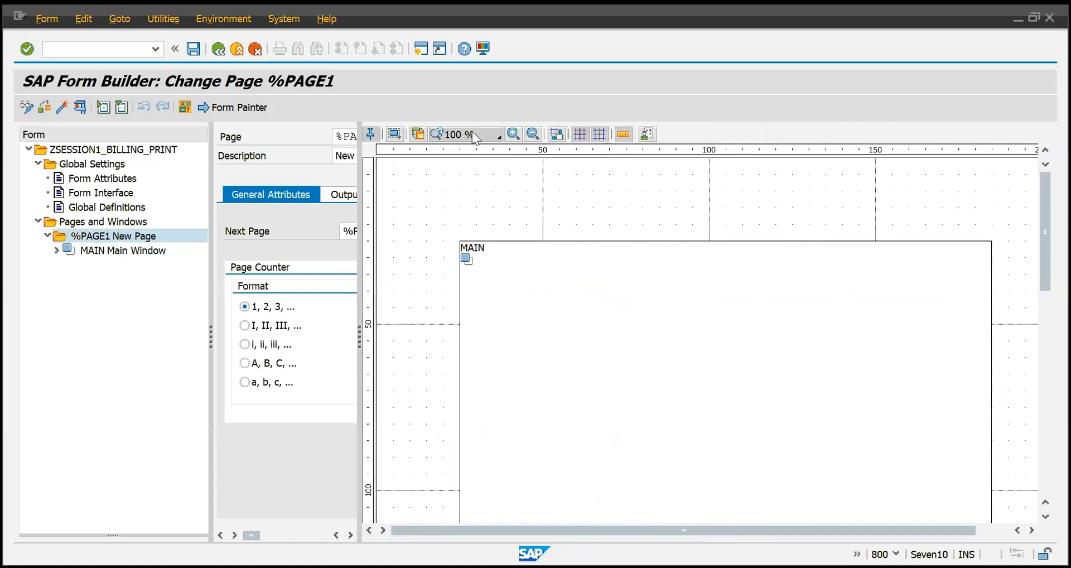
left_click(480, 186)
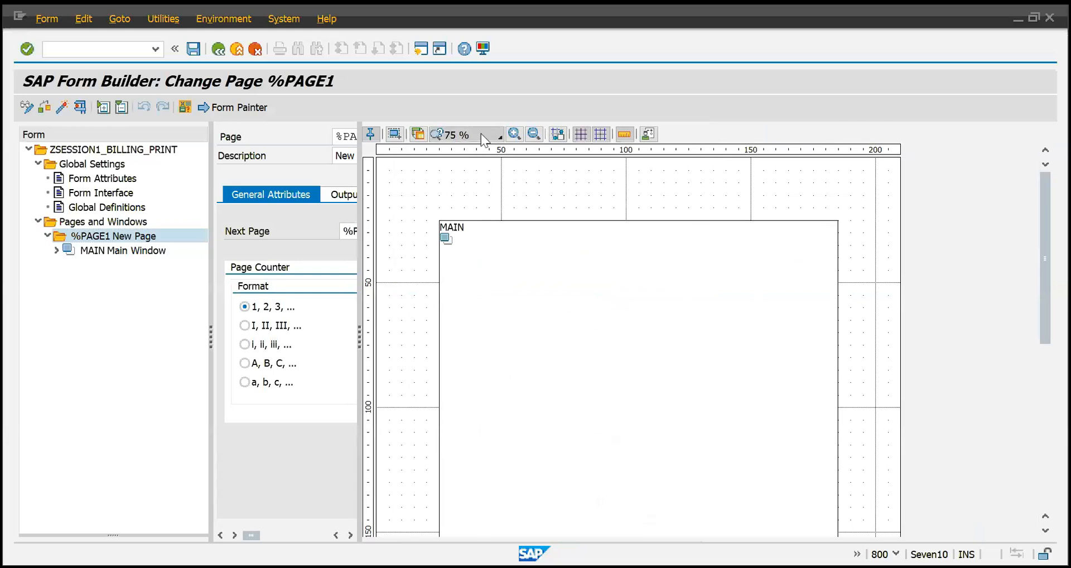
left_click(485, 174)
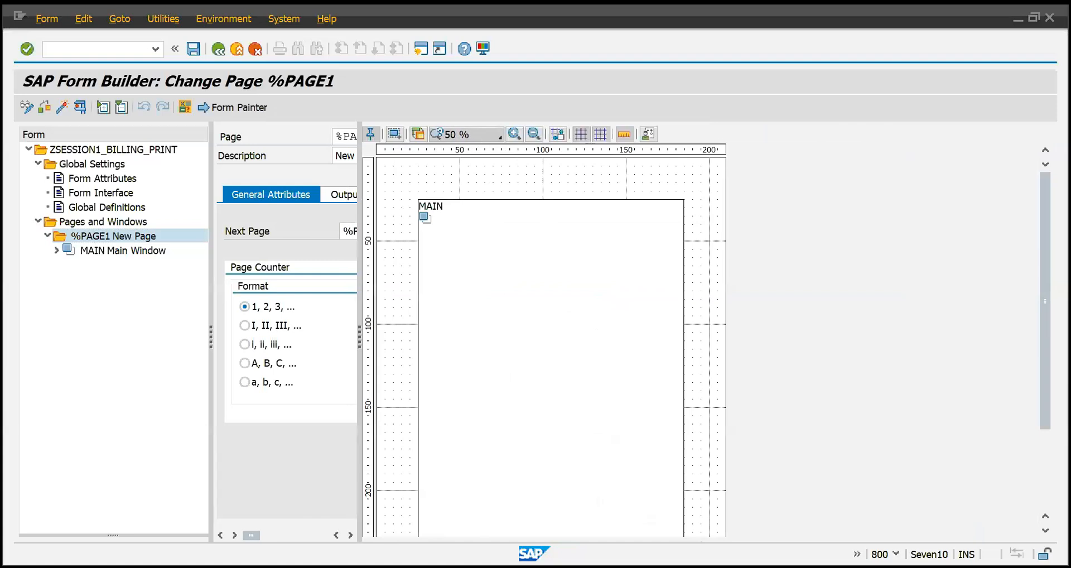
left_click(483, 150)
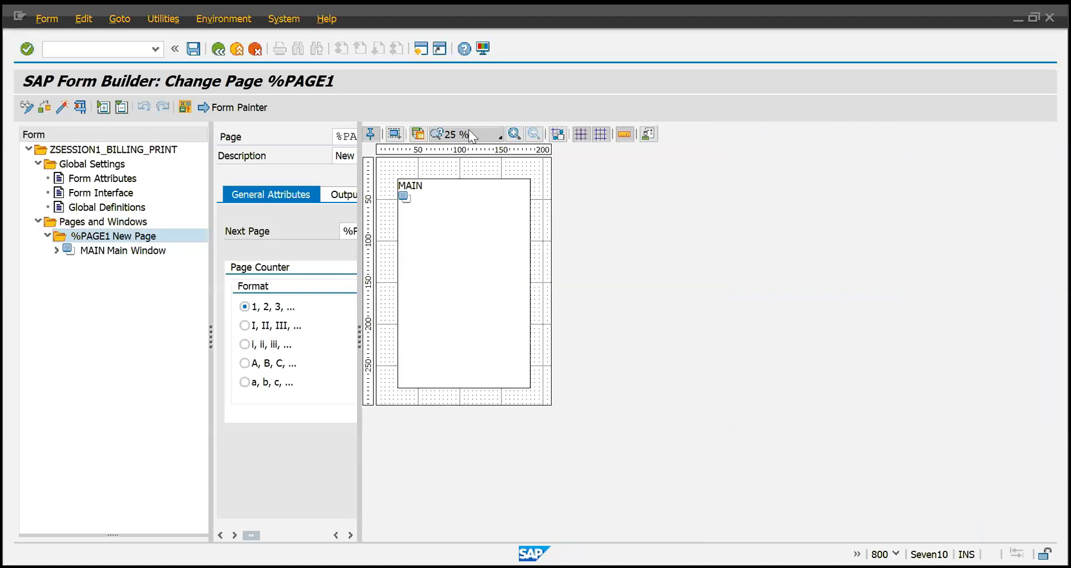
Select the MAIN window in the page layout, widen its attributes area and examine its Window type setting.
left_click(438, 211)
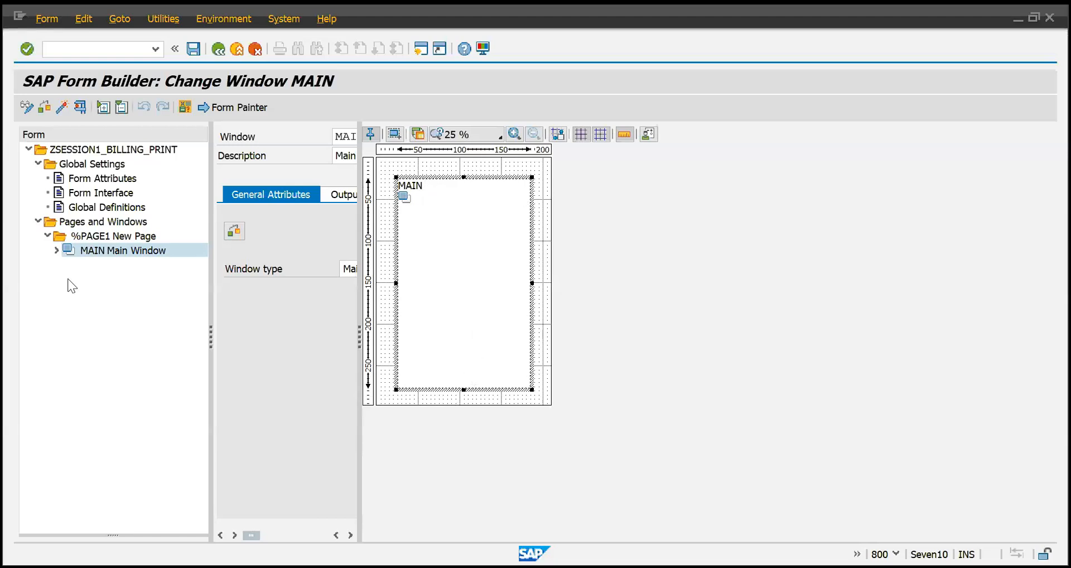
left_click(55, 255)
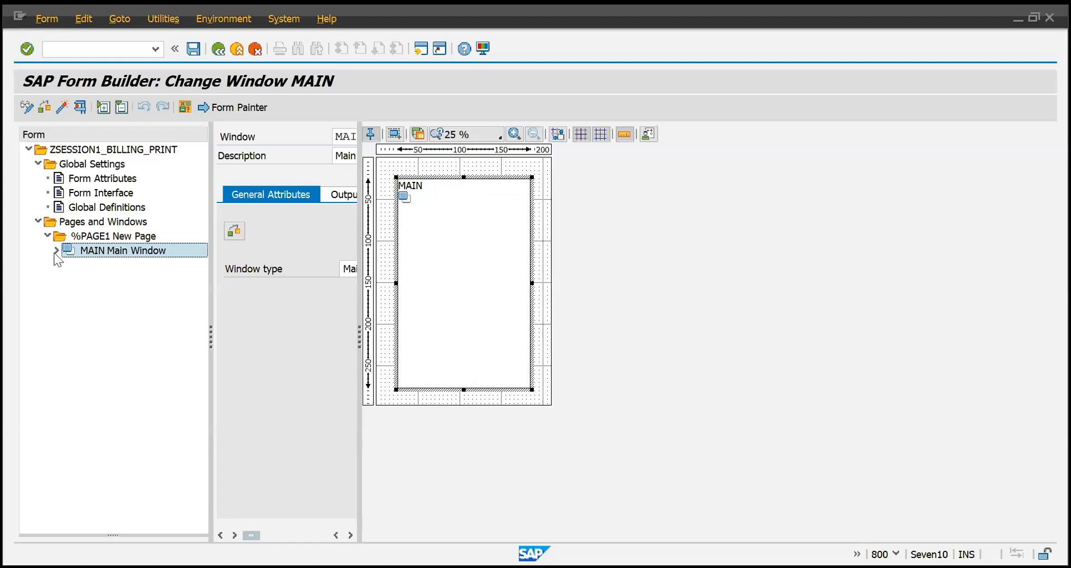
key("alt+Tab")
left_click(51, 250)
left_click_drag(357, 330, 658, 335)
left_click(483, 363)
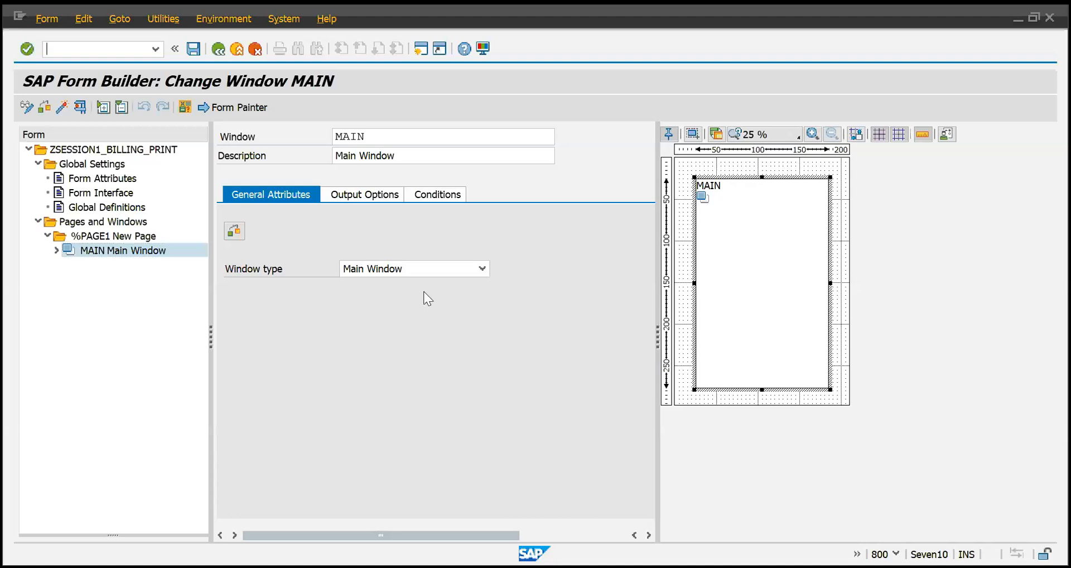
left_click(736, 291)
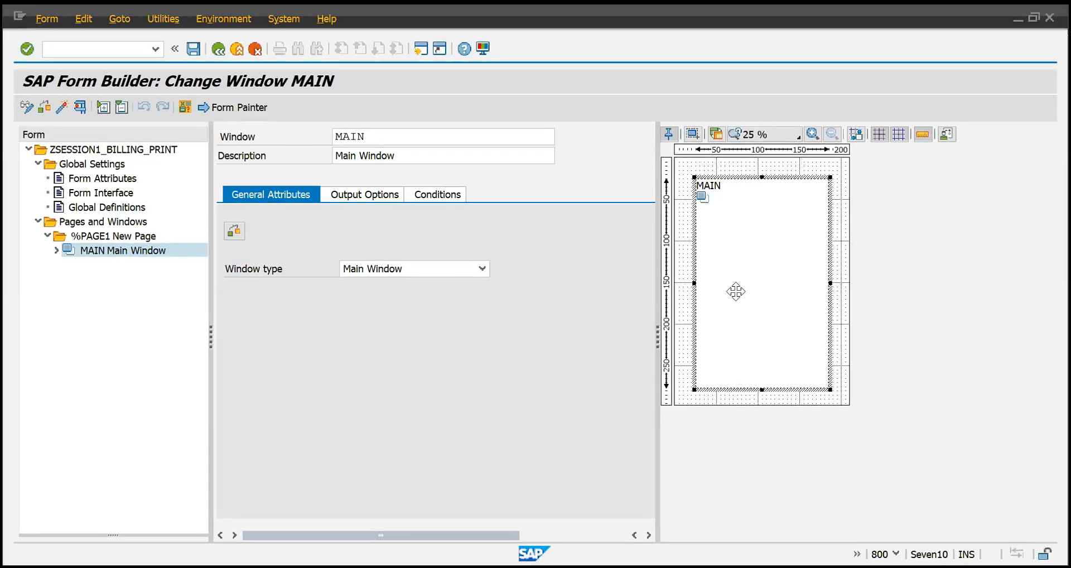
left_click(466, 269)
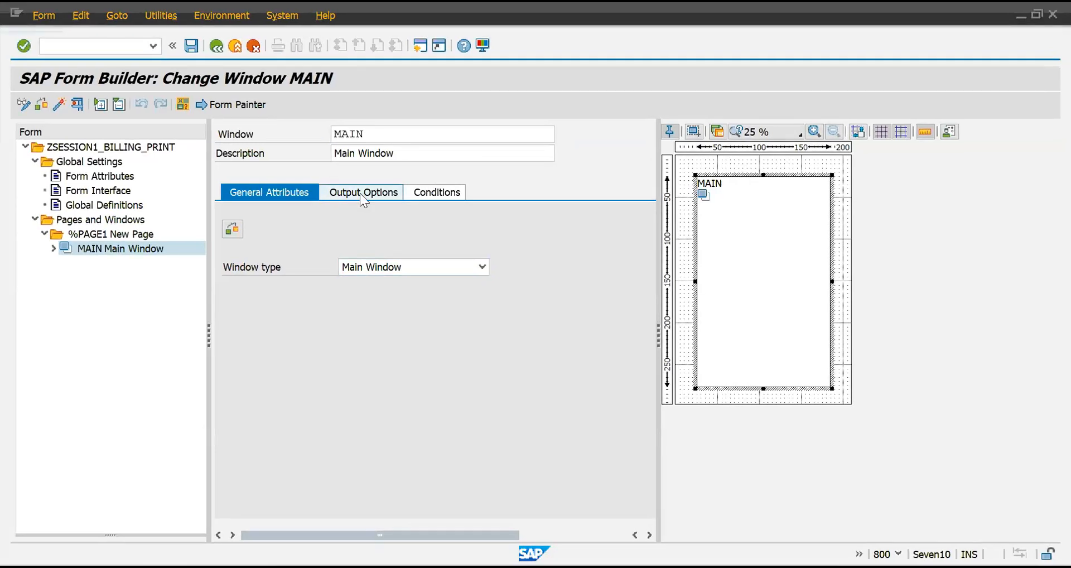
Display the MAIN window's Output Options and reposition the window at about 3.73 cm left and 3.40 cm top margin.
left_click(360, 193)
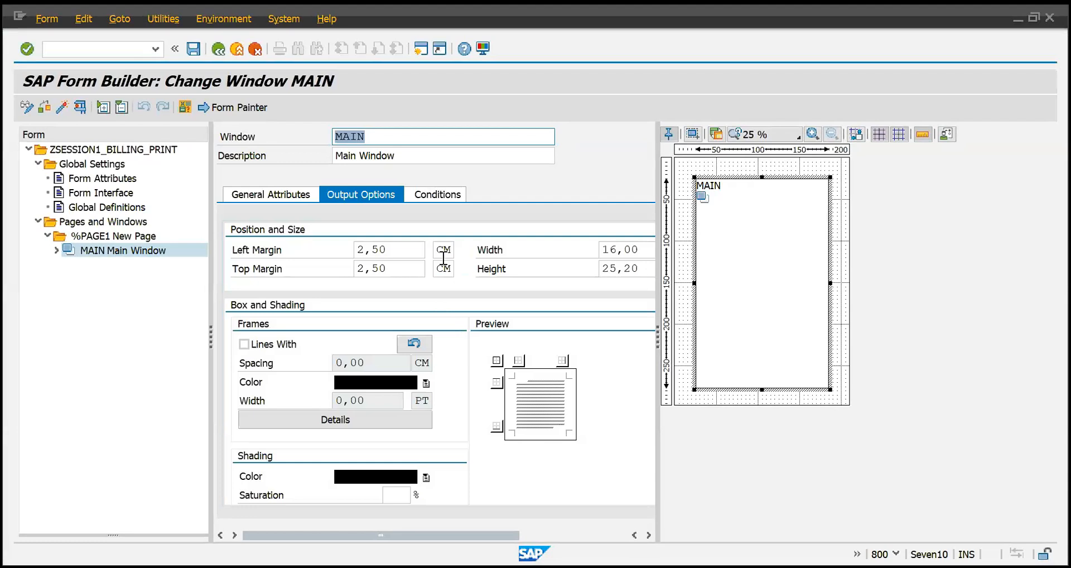
left_click_drag(658, 332, 688, 332)
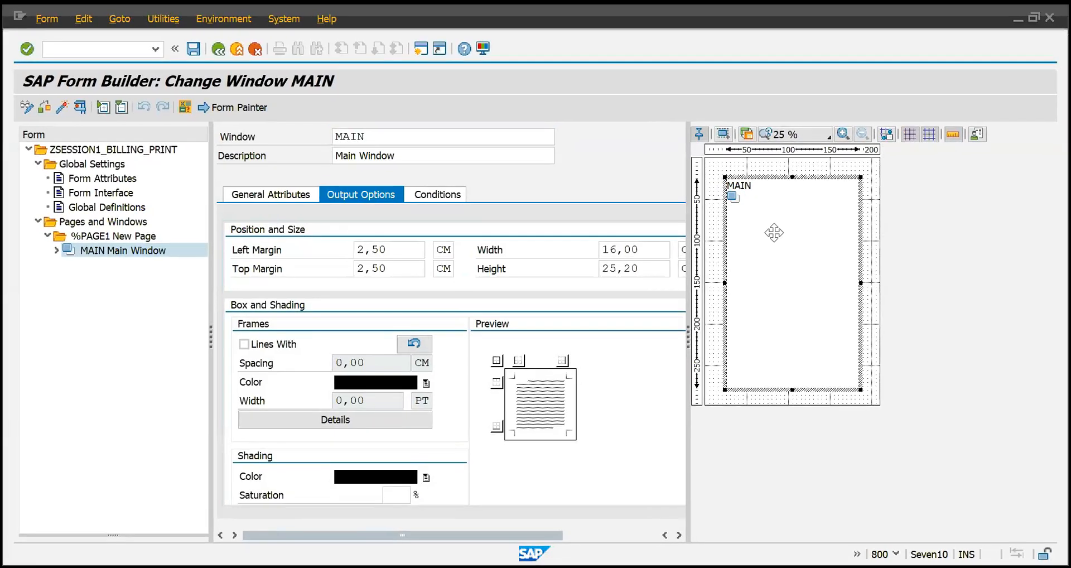
left_click_drag(770, 229, 755, 225)
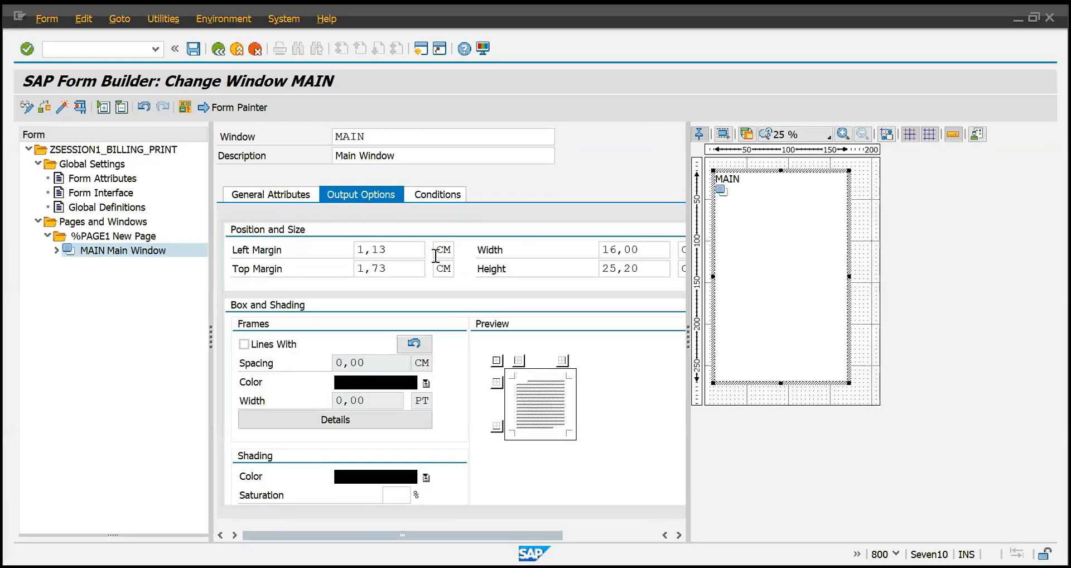
mouse_move(762, 250)
left_mouse_down()
mouse_move(789, 276)
mouse_move(789, 267)
left_mouse_up()
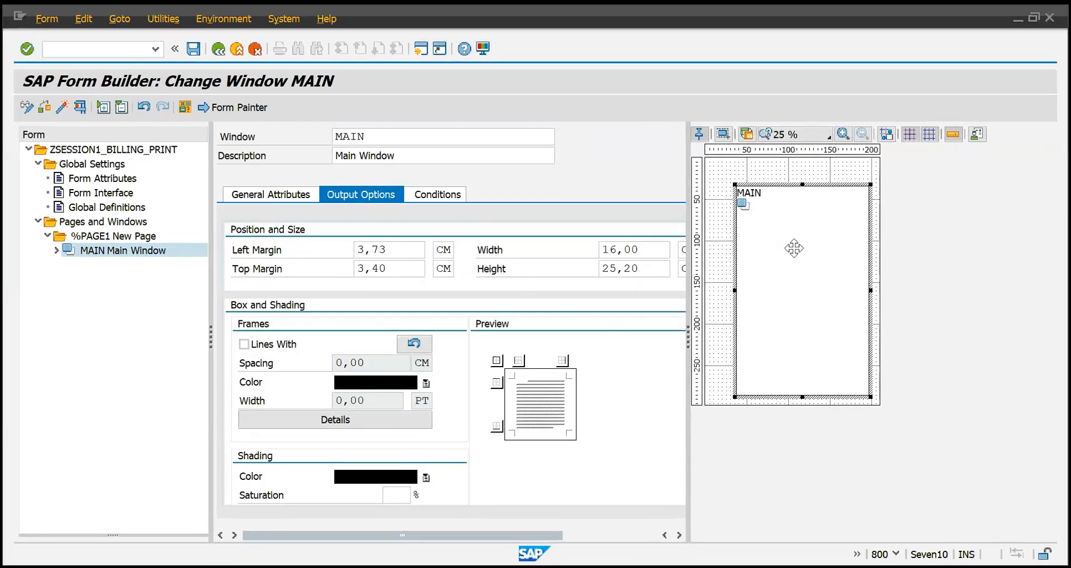
Shorten the MAIN window from its top edge to about 18.27 cm high and move it to about 2.47 cm left and 8.20 cm top margin.
left_click_drag(802, 185, 804, 211)
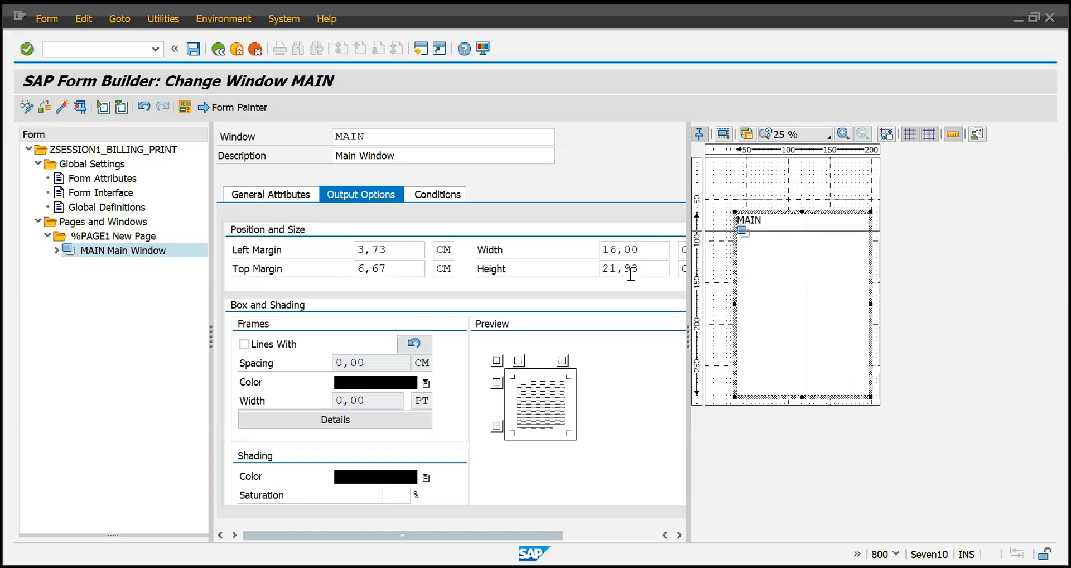
left_click_drag(803, 211, 805, 244)
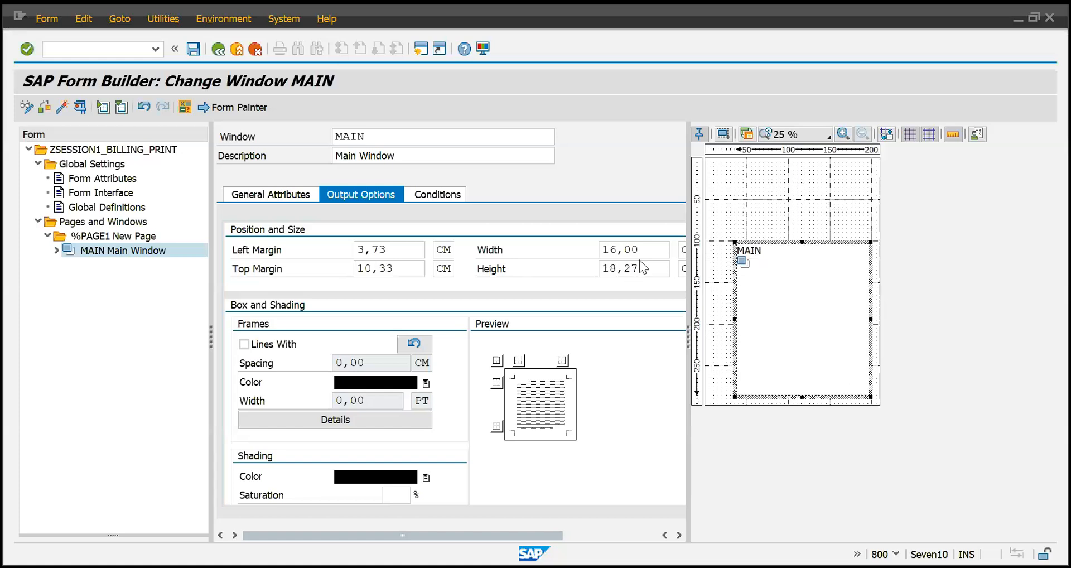
left_click_drag(847, 317, 838, 298)
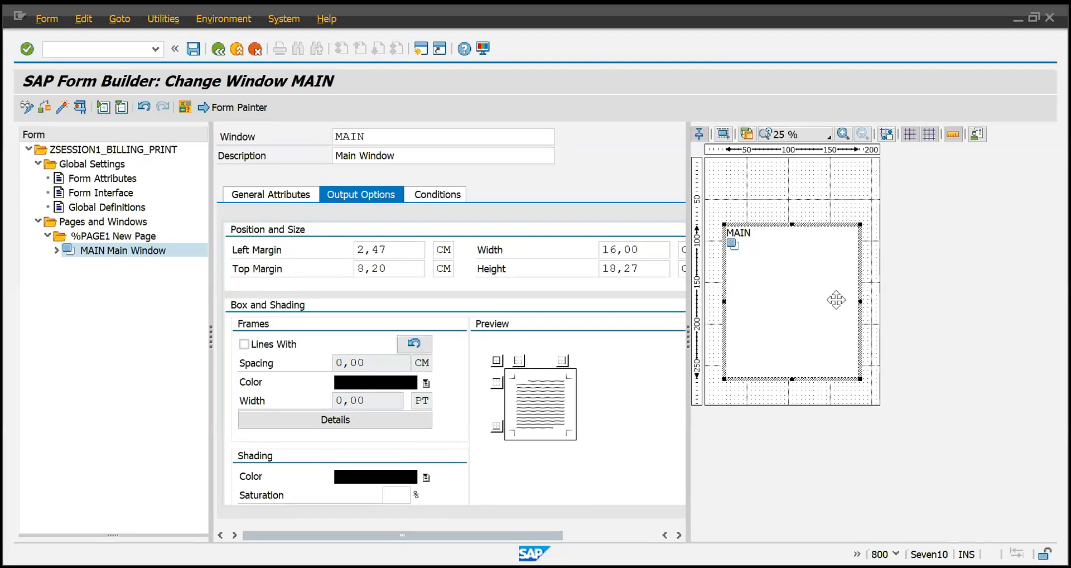
Check the MAIN window's Conditions, return to its General Attributes and examine the Window type options.
left_click(430, 195)
left_click(253, 200)
left_click(384, 272)
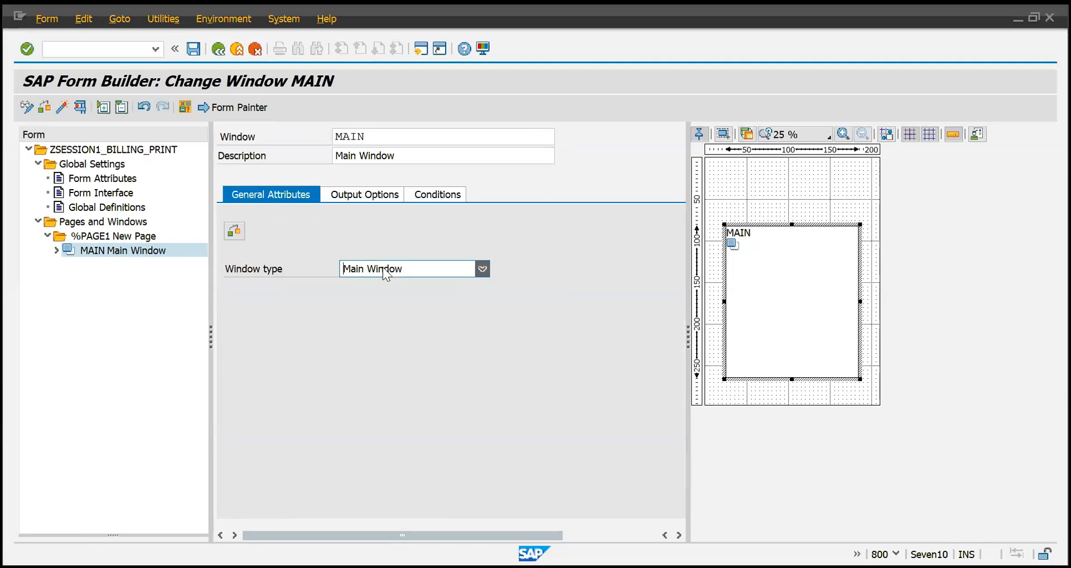
key("F1")
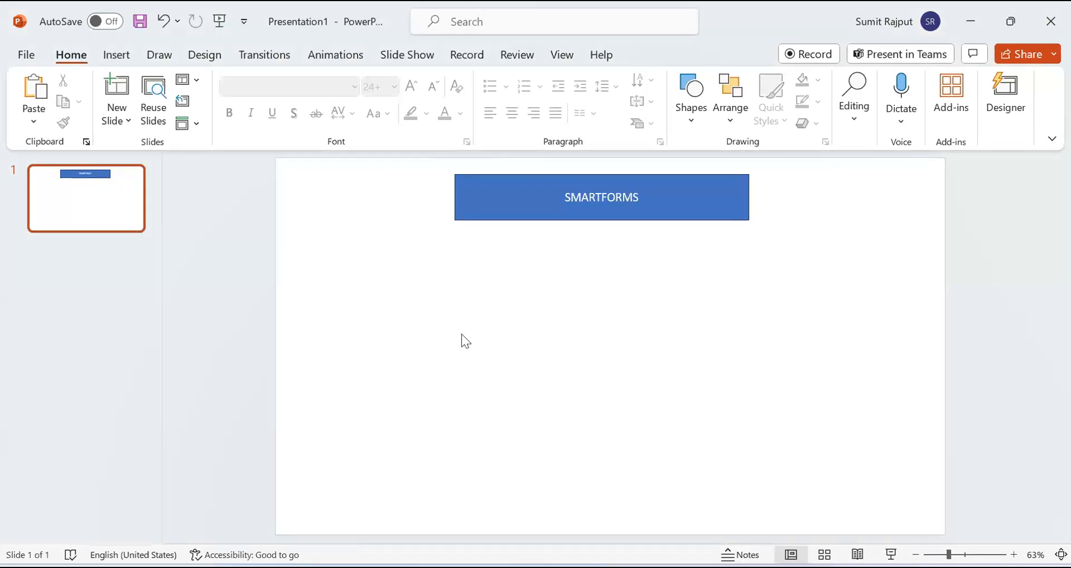
Switch to PowerPoint, paste the captured Window type list onto the SMARTFORMS slide and place it below the title's left end.
left_click(690, 121)
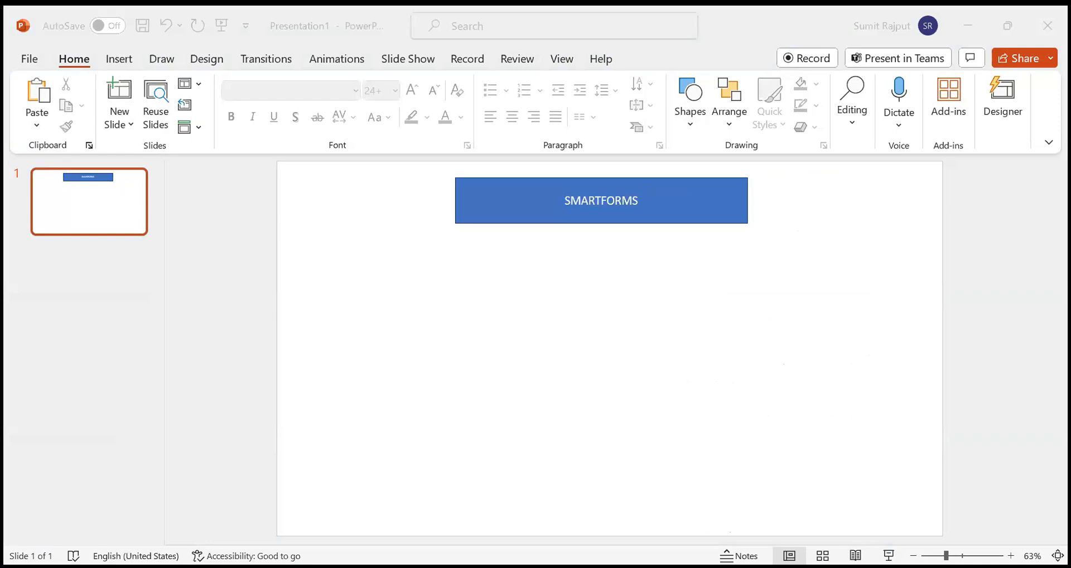
left_click(522, 369)
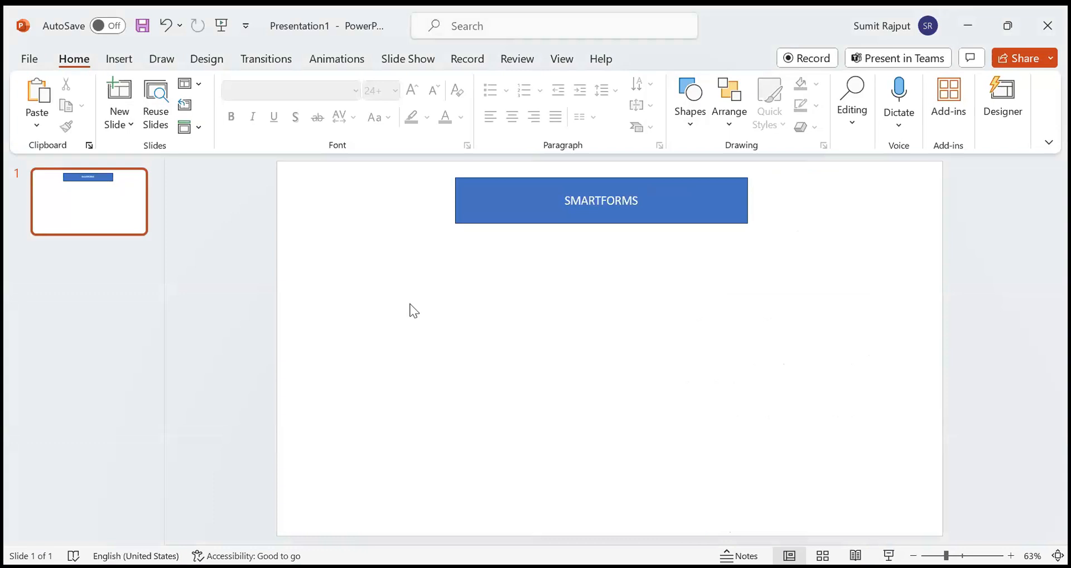
key("ctrl+v")
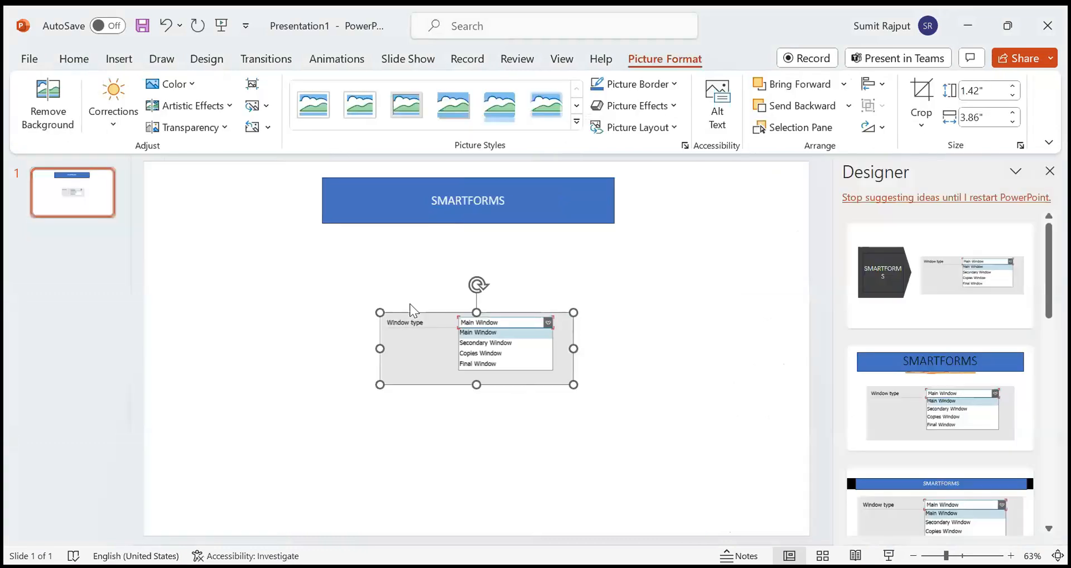
left_click_drag(408, 334, 209, 243)
left_click(430, 286)
mouse_move(360, 280)
left_mouse_down()
mouse_move(375, 278)
mouse_move(352, 278)
left_mouse_up()
left_click(473, 308)
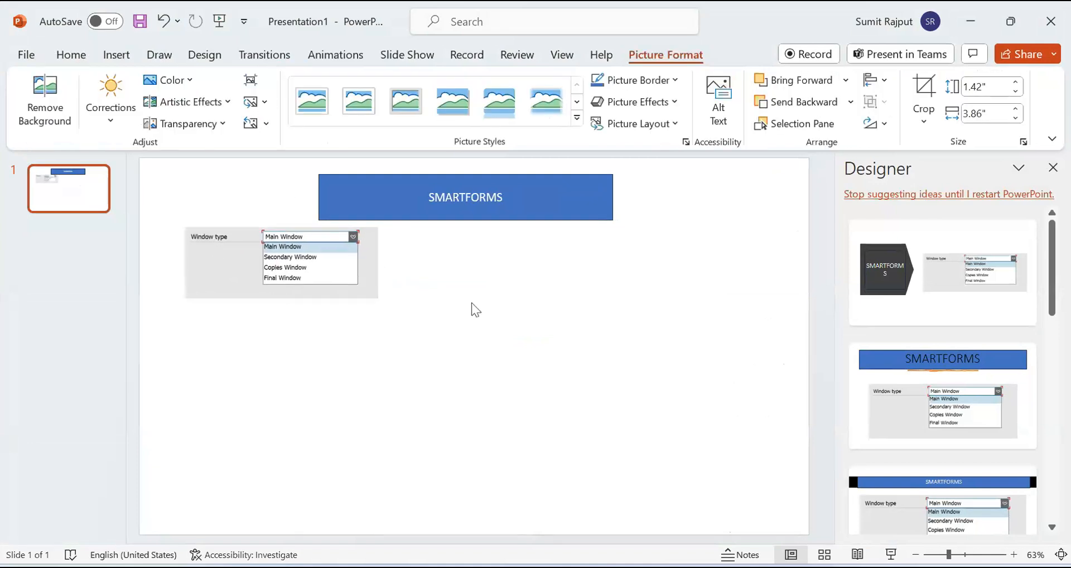
left_click(351, 278)
left_click(511, 282)
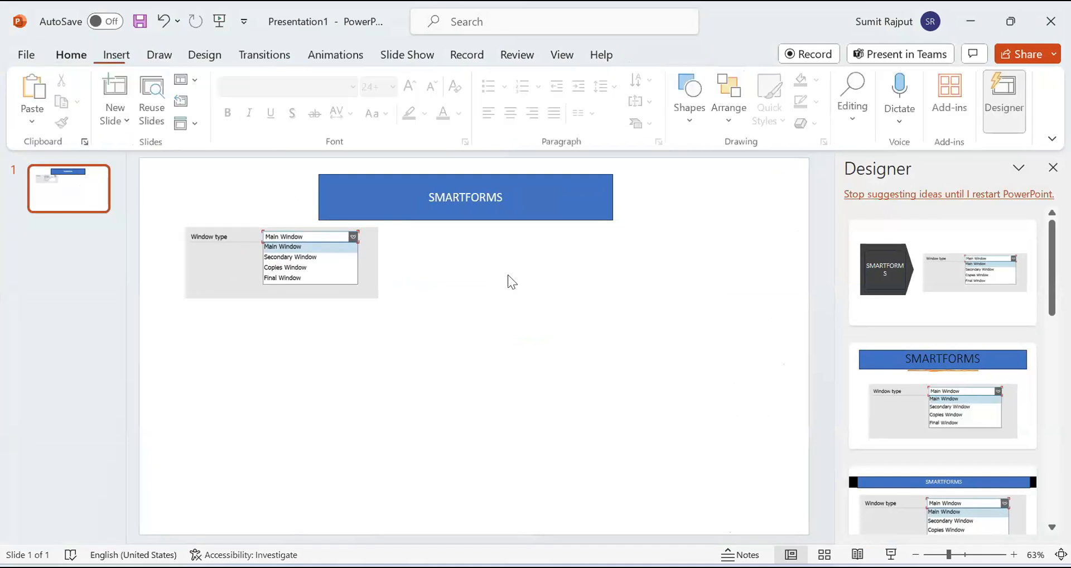
left_click(352, 272)
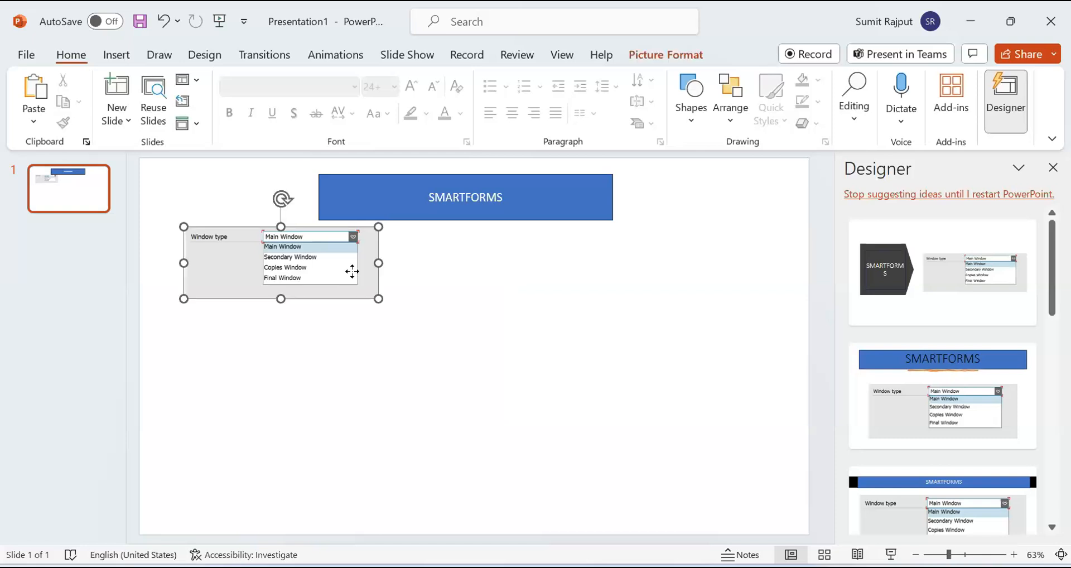
Draw a rectangle about 4.05" wide and 5.51" high below the SMARTFORMS title and shift it toward the slide's right side.
left_click(72, 54)
left_click(701, 118)
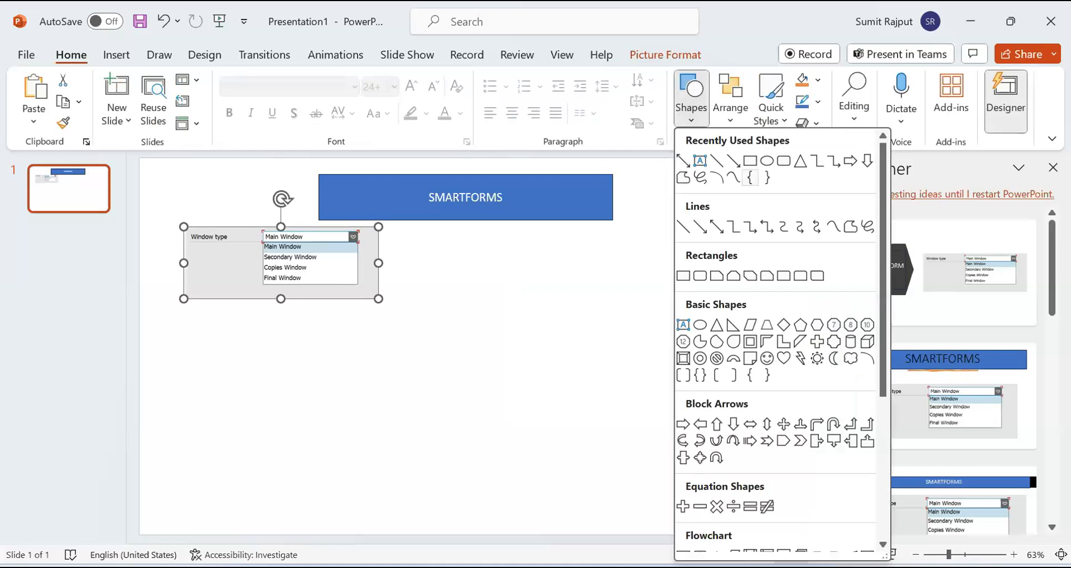
left_click(751, 168)
left_click_drag(466, 241, 669, 518)
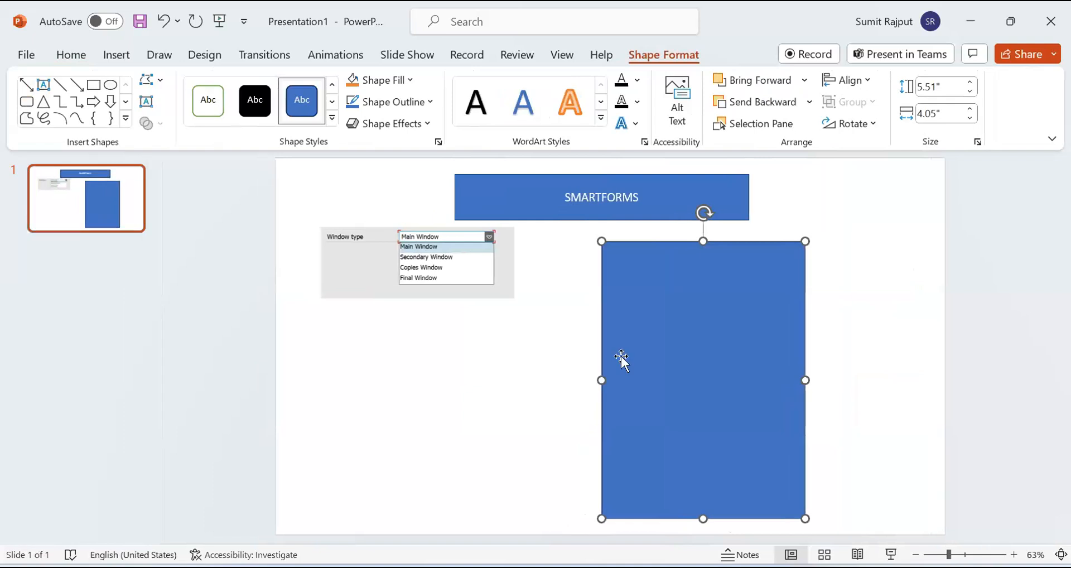
left_click(550, 385)
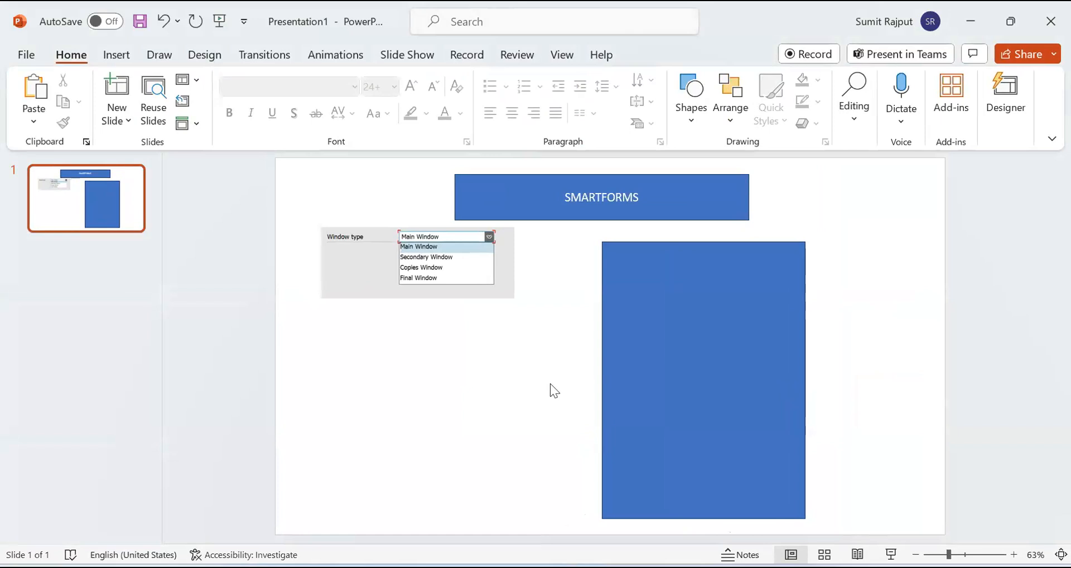
left_click_drag(718, 348, 756, 347)
left_click(624, 363)
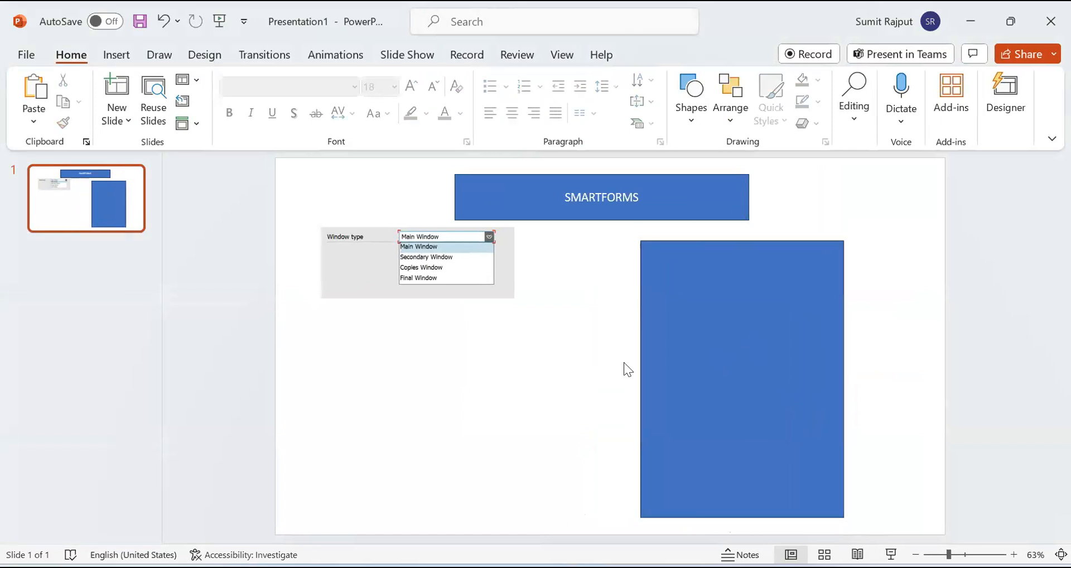
left_click(674, 307)
left_click(635, 314)
left_click(718, 331)
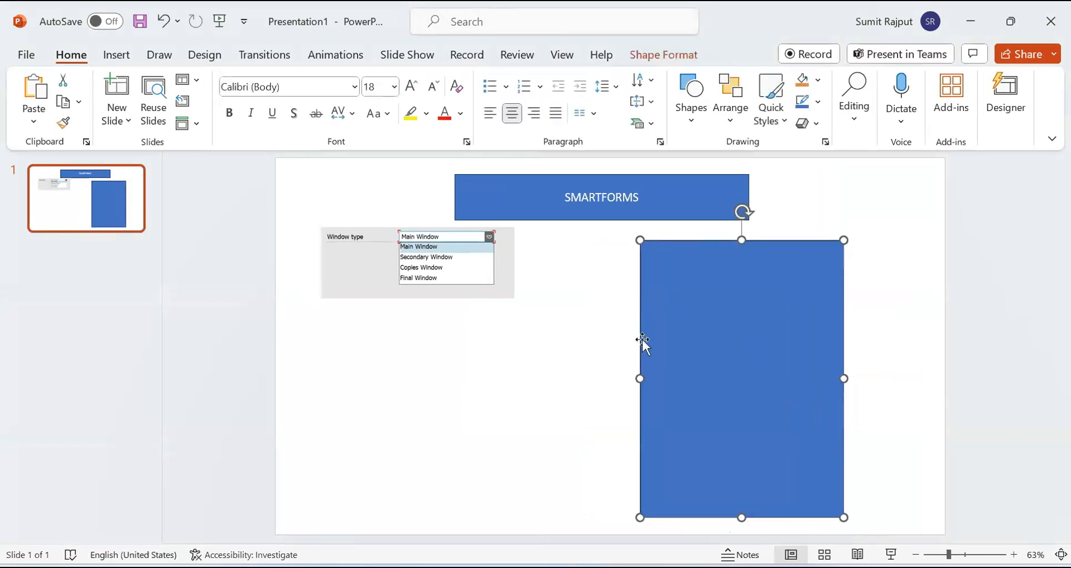
left_click(500, 342)
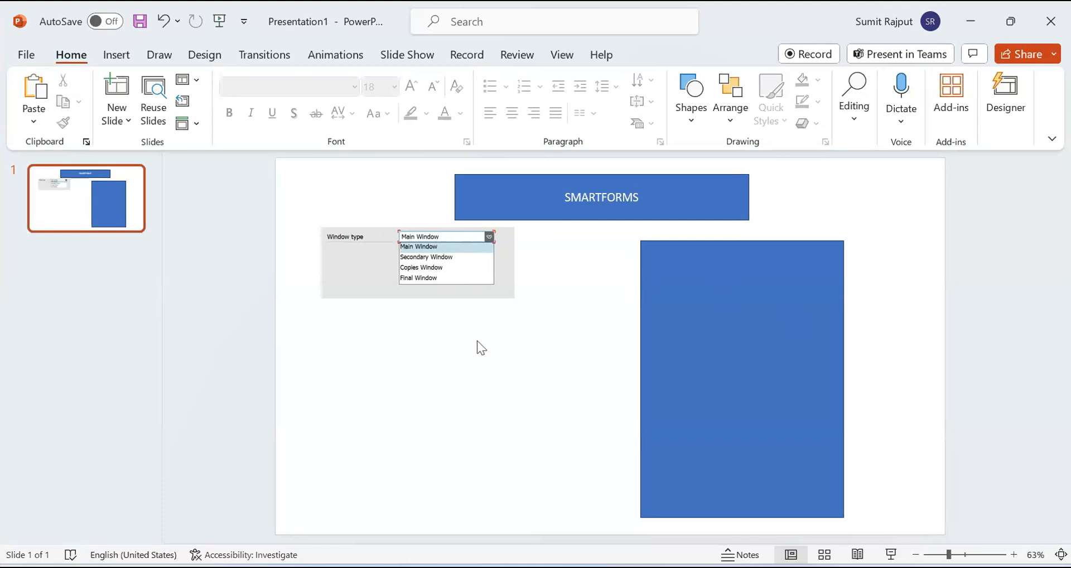
Draw a small rectangle about 1.38" wide and 0.7" high inside the large rectangle's upper-left corner.
left_click(691, 120)
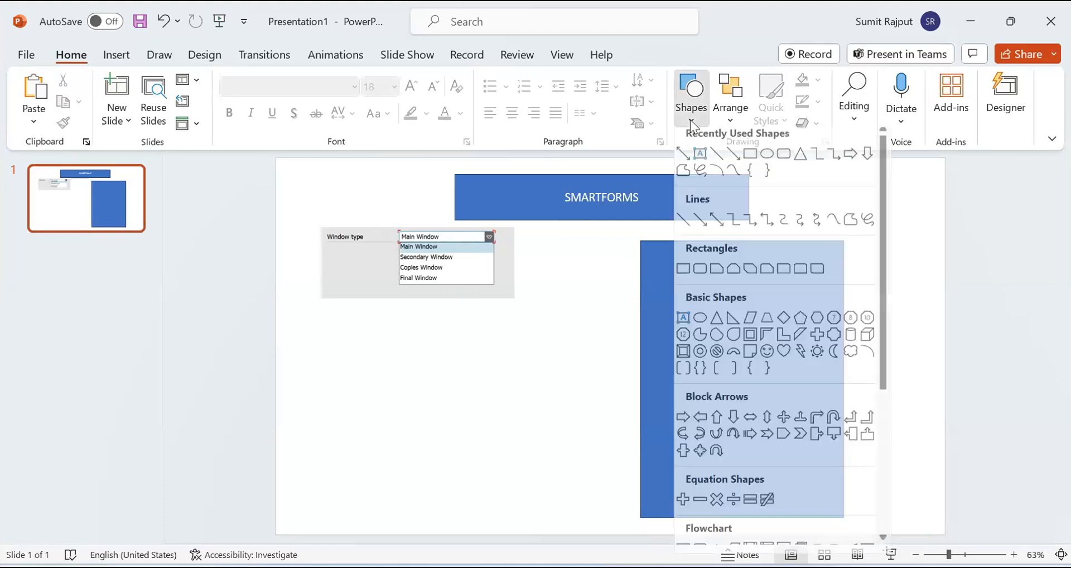
left_click(747, 159)
left_click_drag(663, 257, 731, 292)
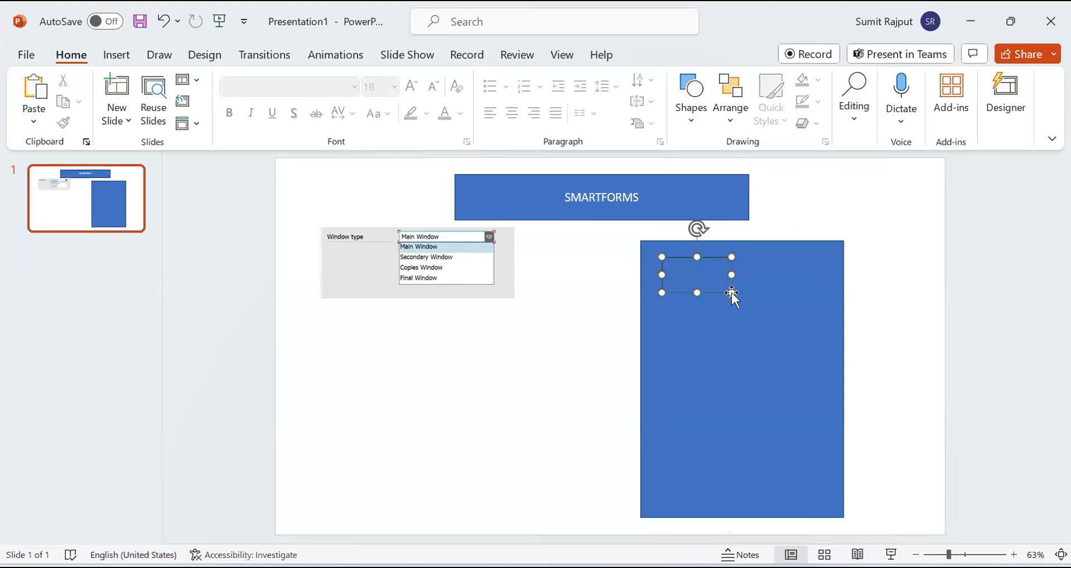
Draw a second rectangle about 1.38" wide and 0.83" high in the large rectangle's upper-right corner and label it "Logo".
left_click(76, 56)
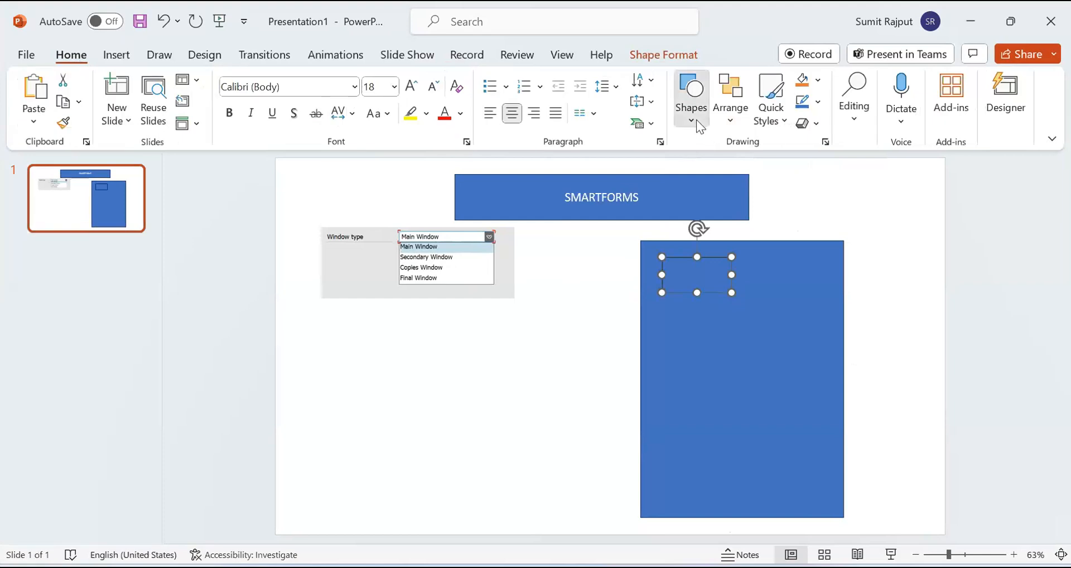
left_click(696, 120)
left_click(750, 161)
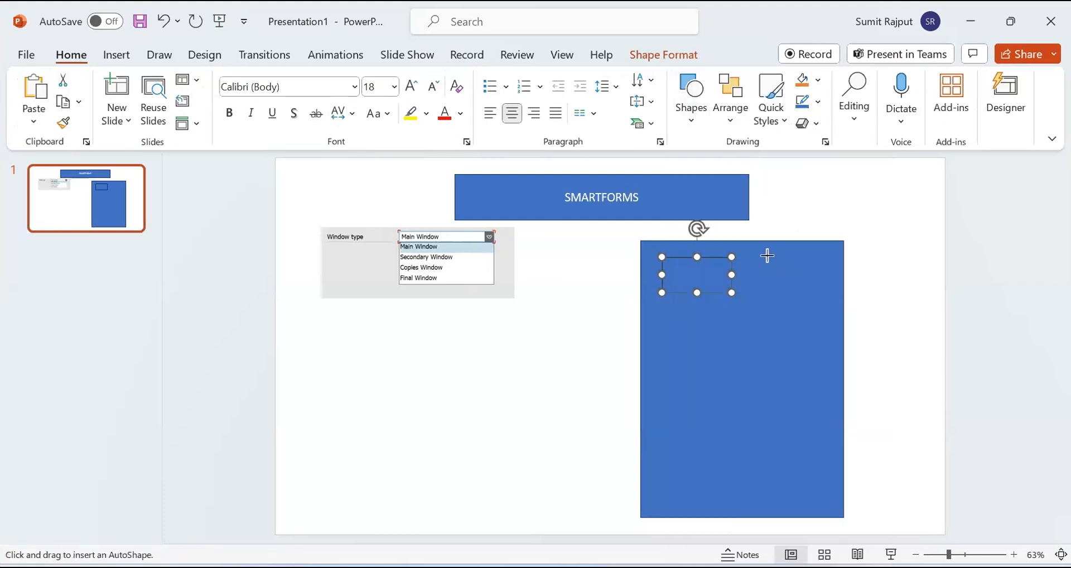
left_click_drag(760, 257, 830, 299)
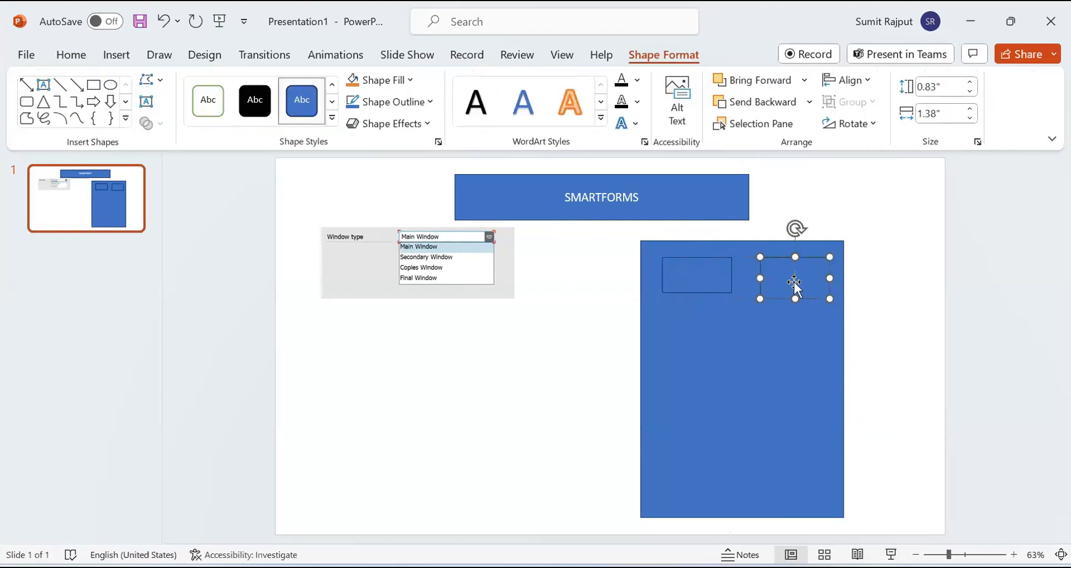
type("Logo")
Nudge the empty box beside Logo slightly lower and label it "Company Address".
left_click_drag(701, 278, 699, 284)
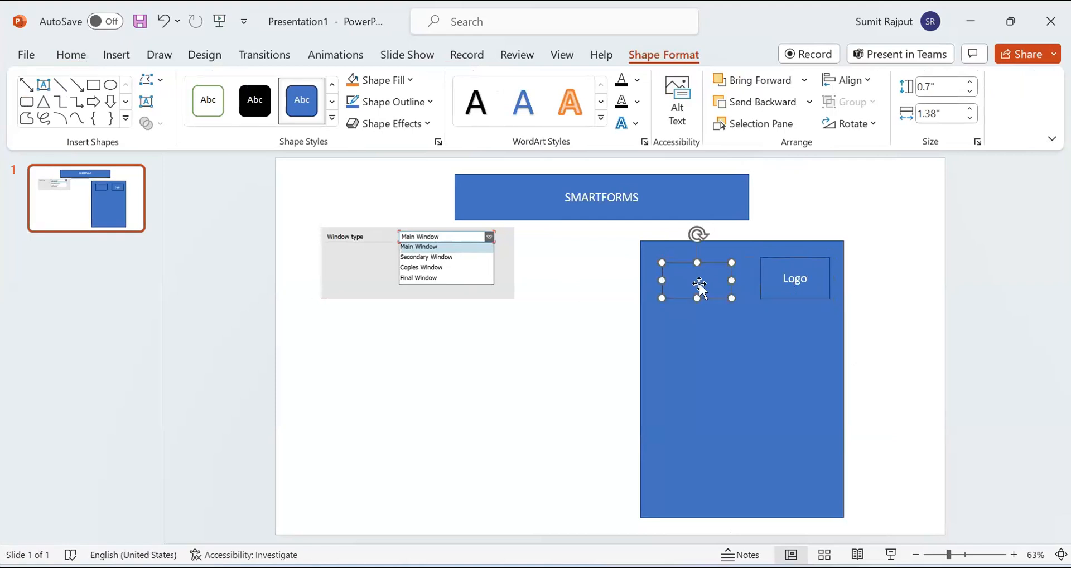
type("Ad")
type("Com")
type("dress")
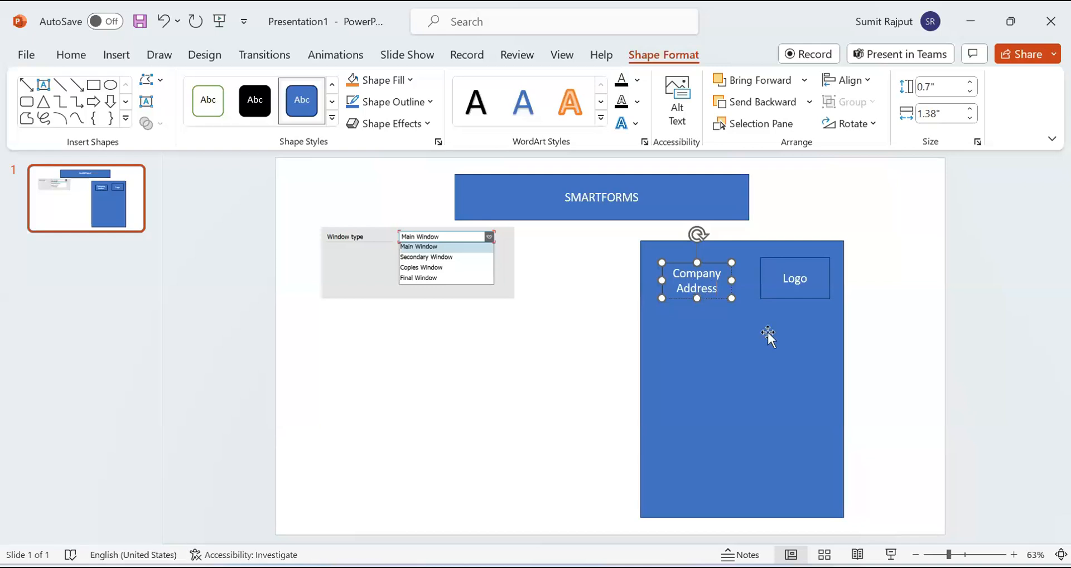
left_click(690, 341)
left_click(525, 358)
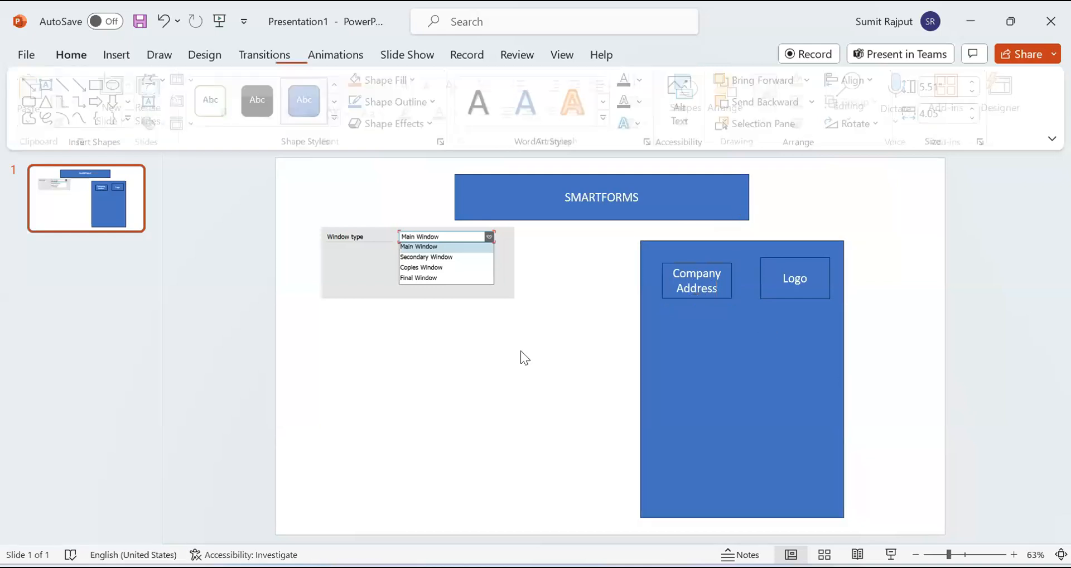
left_click(702, 346)
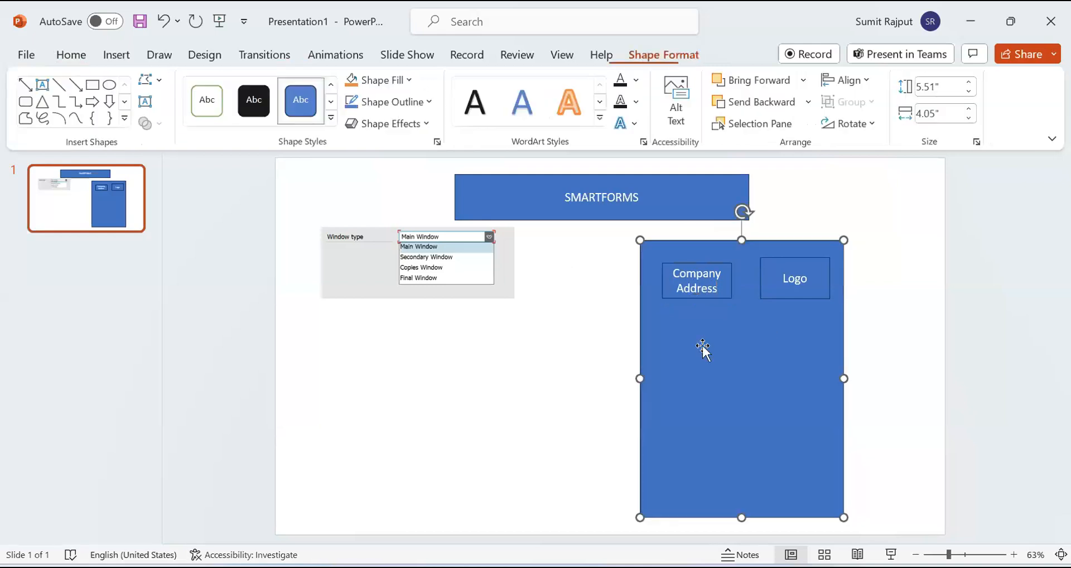
left_click(543, 335)
left_click(712, 283)
left_click(573, 334)
left_click(712, 294)
left_click(776, 296)
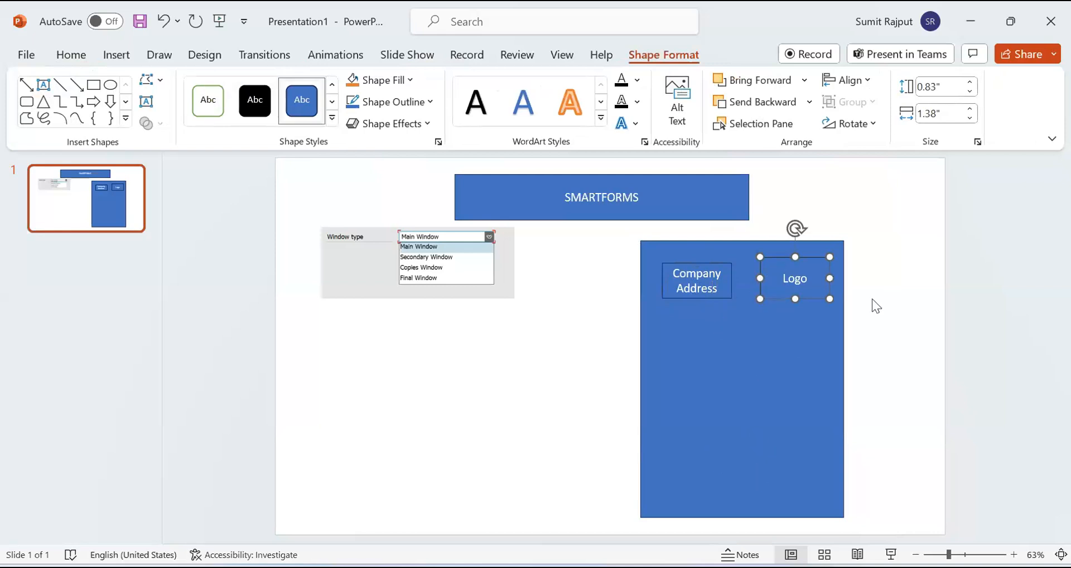
left_click(696, 291)
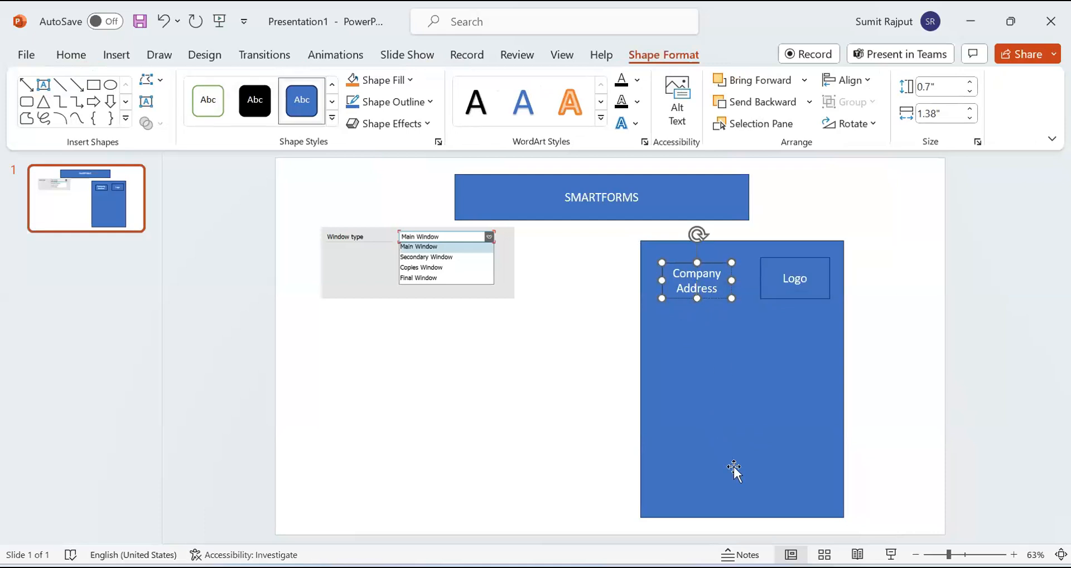
left_click(571, 411)
left_click(727, 293)
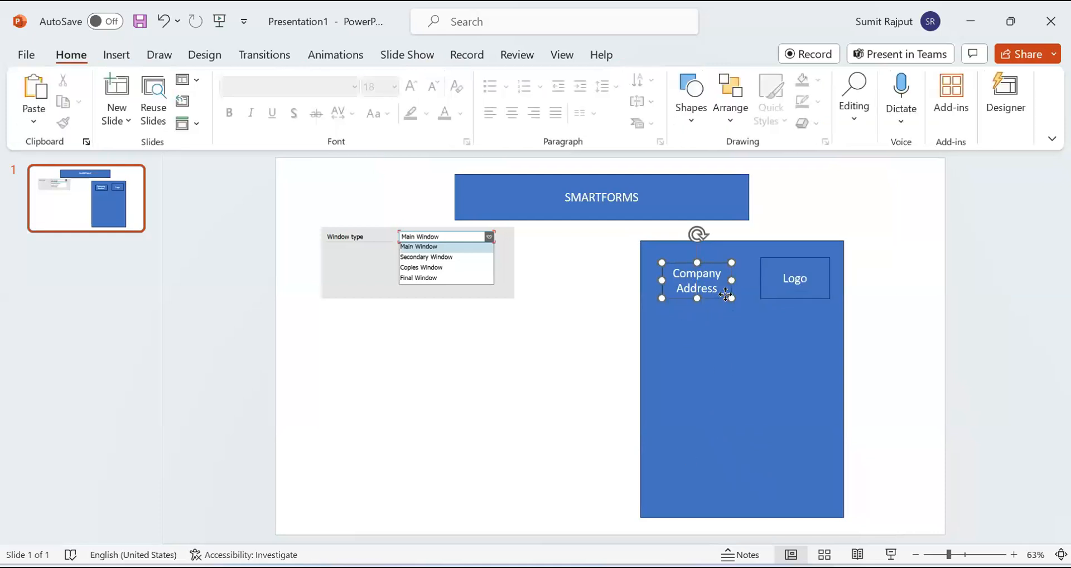
left_click(763, 292)
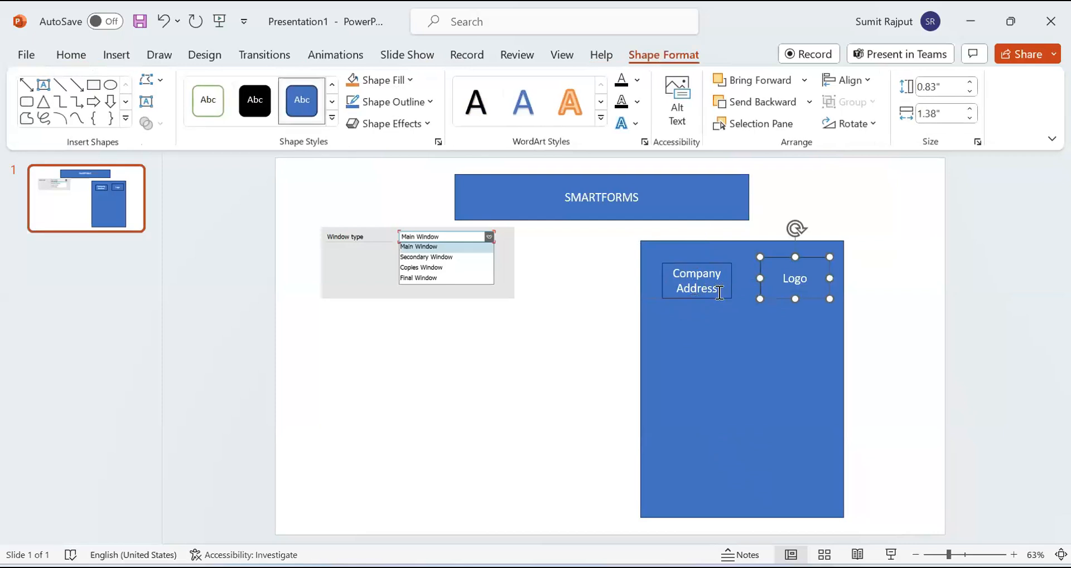
Shift the Company Address box slightly upward and the Logo box slightly up and to the left.
left_click_drag(718, 296, 718, 291)
left_click_drag(787, 297, 780, 290)
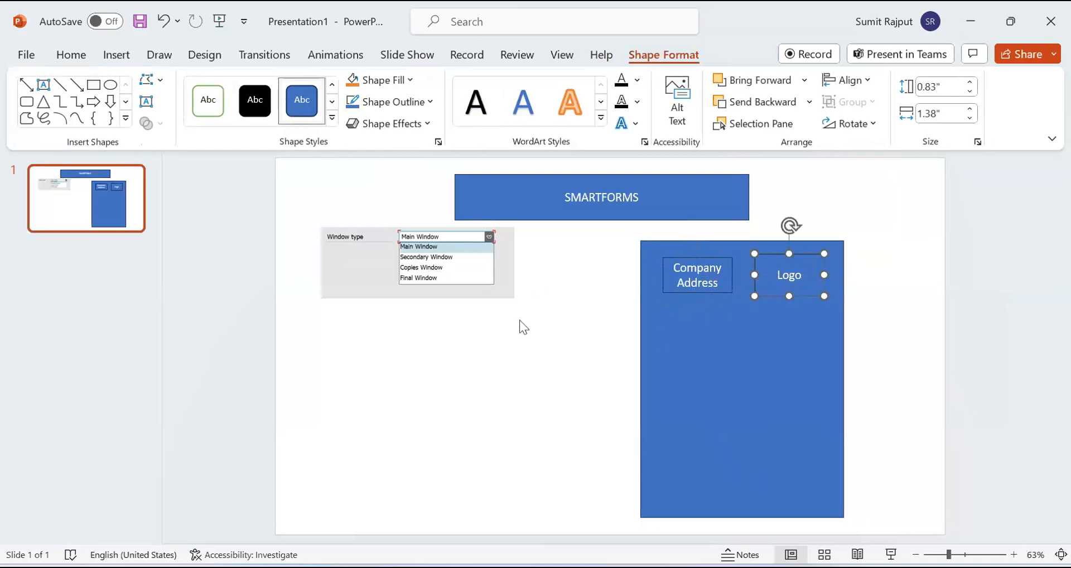
left_click(539, 377)
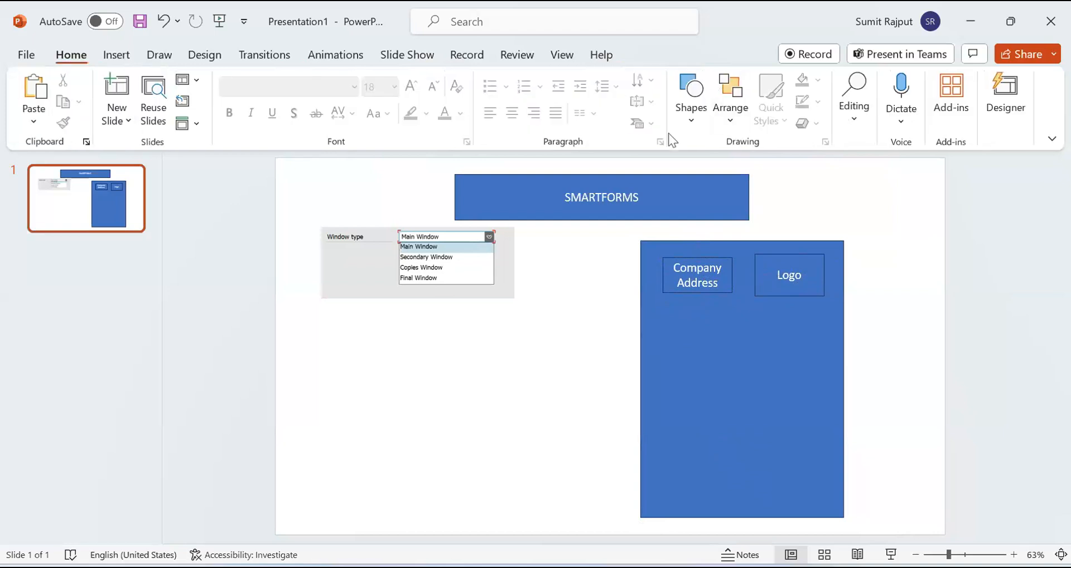
Draw a rectangle about 1.38" wide and 0.97" high below the Company Address box and label it "Customer Name".
left_click(685, 124)
left_click(749, 161)
left_click_drag(662, 309, 733, 358)
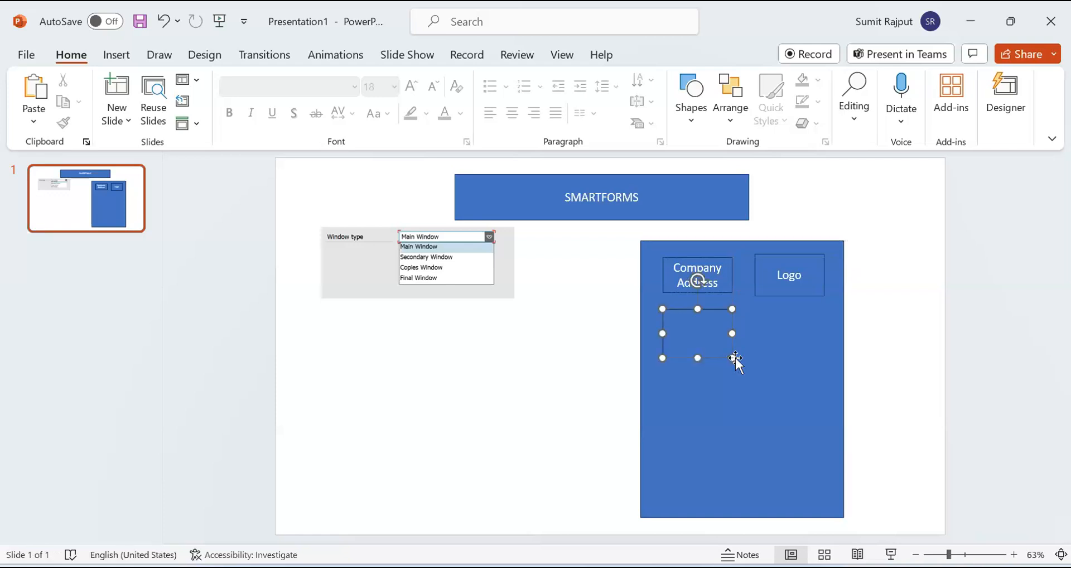
type("Customer Name")
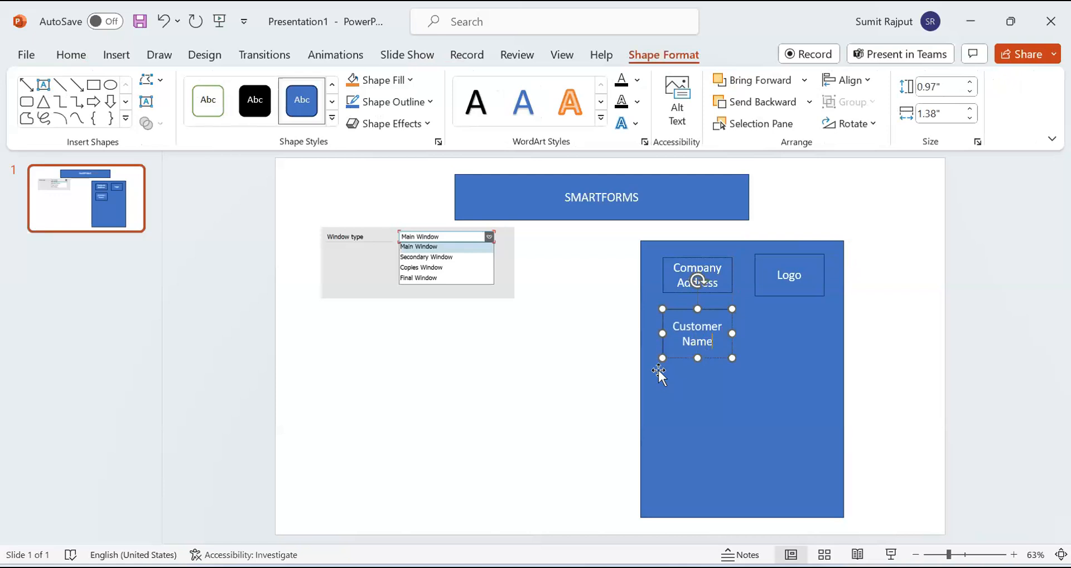
left_click(484, 380)
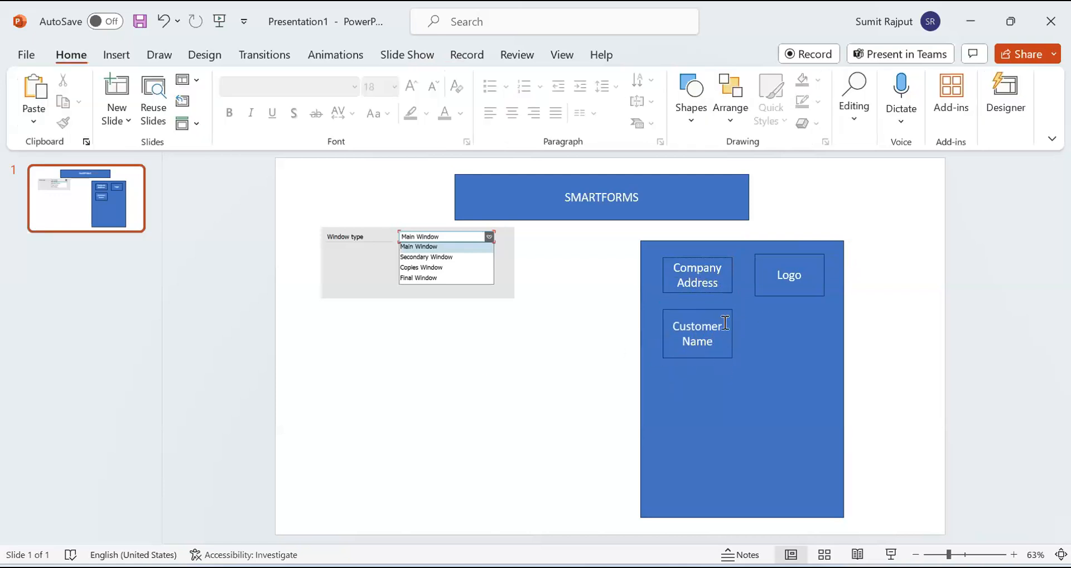